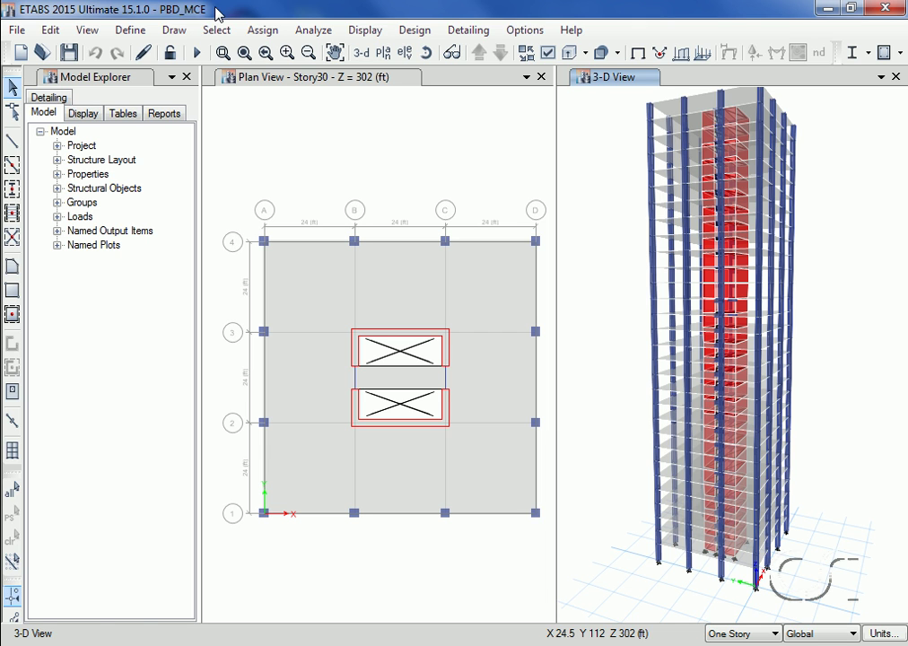
left_click(223, 52)
left_click_drag(630, 128, 687, 180)
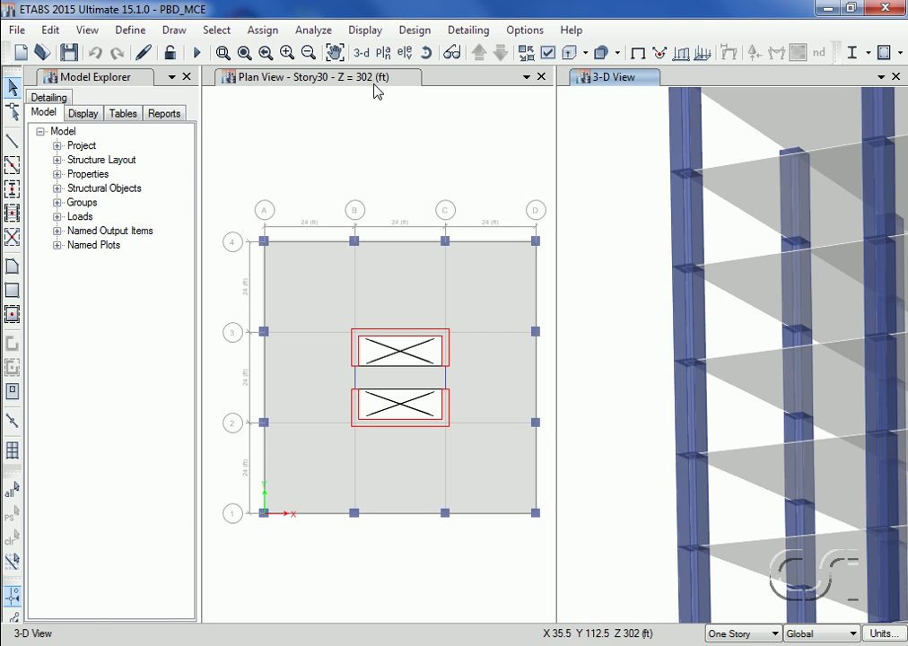
left_click(246, 56)
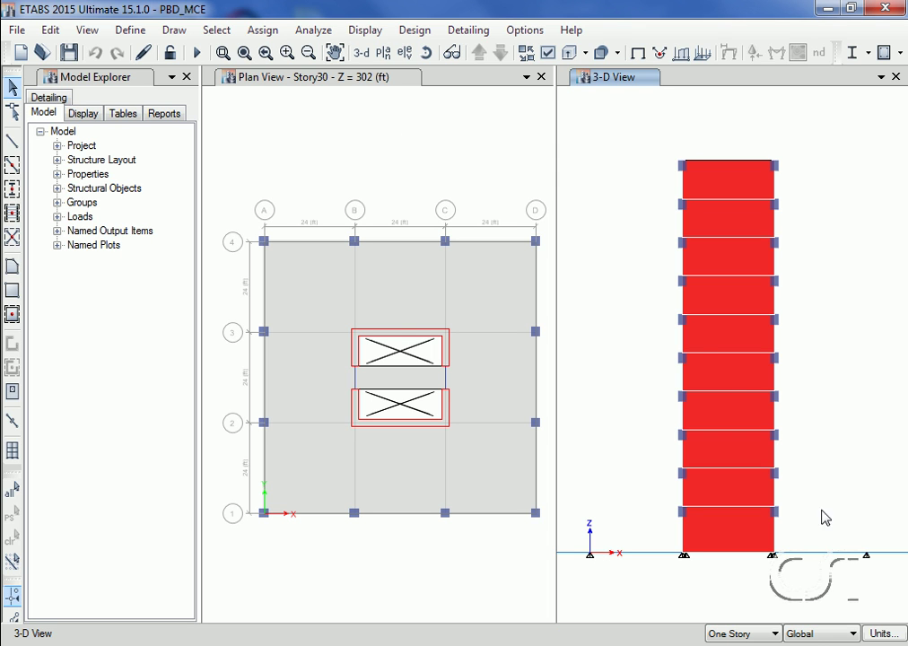
Select the core wall shells at all ten story levels in the 3-D View
left_click_drag(735, 539, 668, 541)
left_click_drag(798, 491, 689, 495)
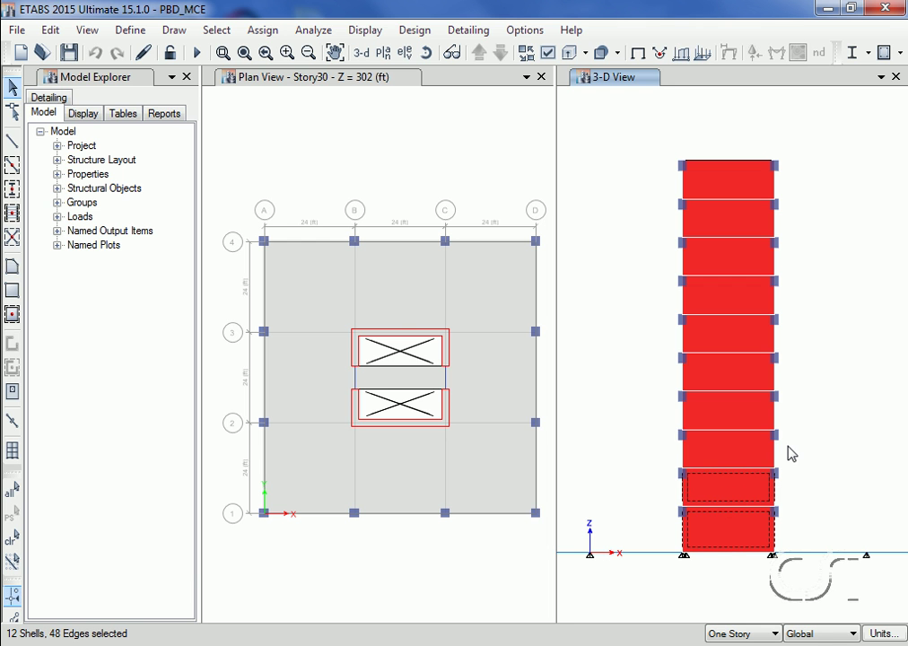
left_click_drag(738, 454, 673, 456)
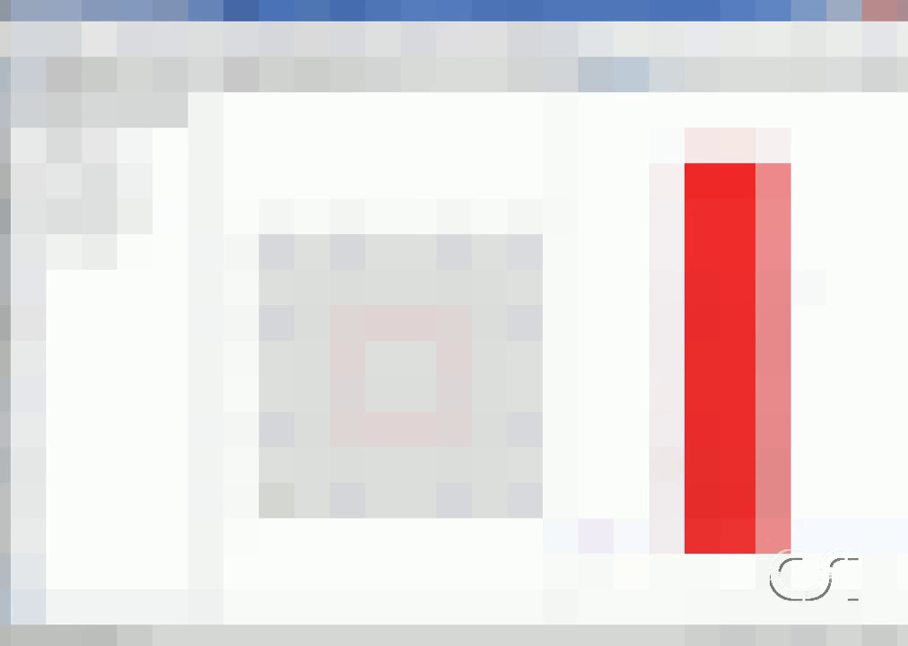
left_click_drag(811, 262, 672, 264)
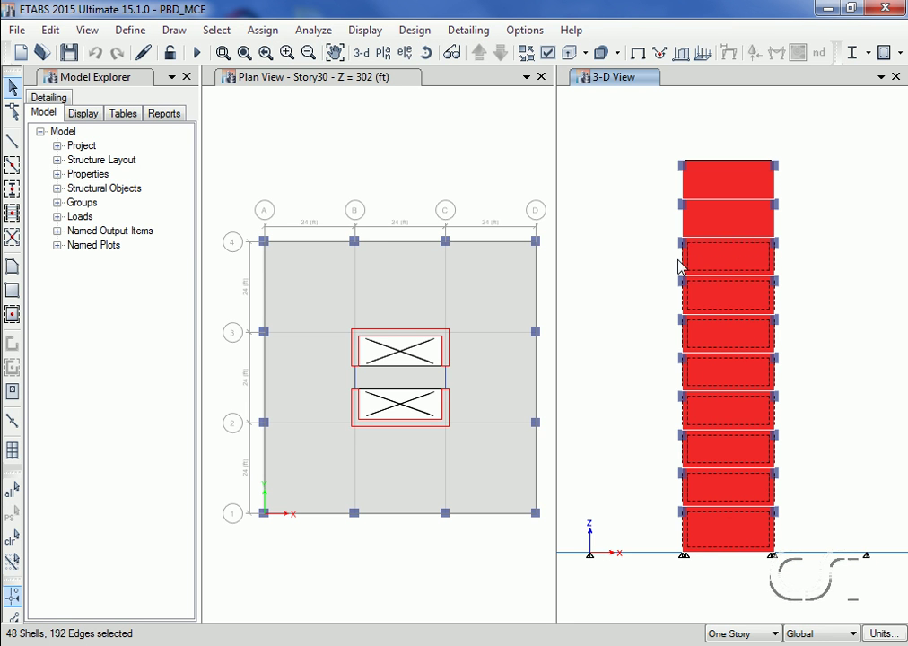
left_click_drag(786, 225, 677, 226)
mouse_move(791, 187)
left_mouse_down()
mouse_move(734, 197)
mouse_move(677, 190)
left_mouse_up()
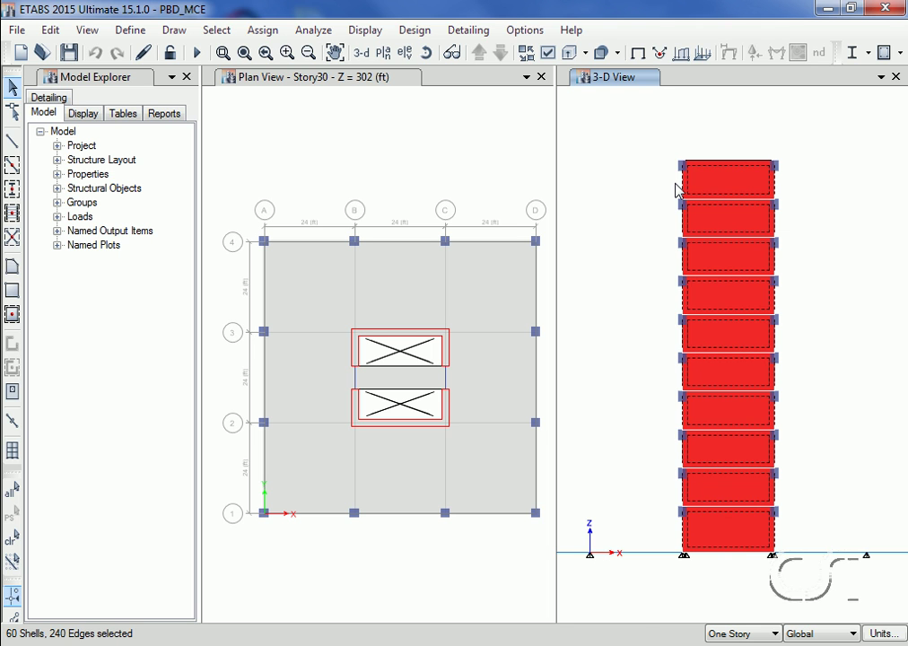
Check which hinge properties can be assigned to the selected walls, and leave the wall hinge assignment without applying anything
left_click(271, 33)
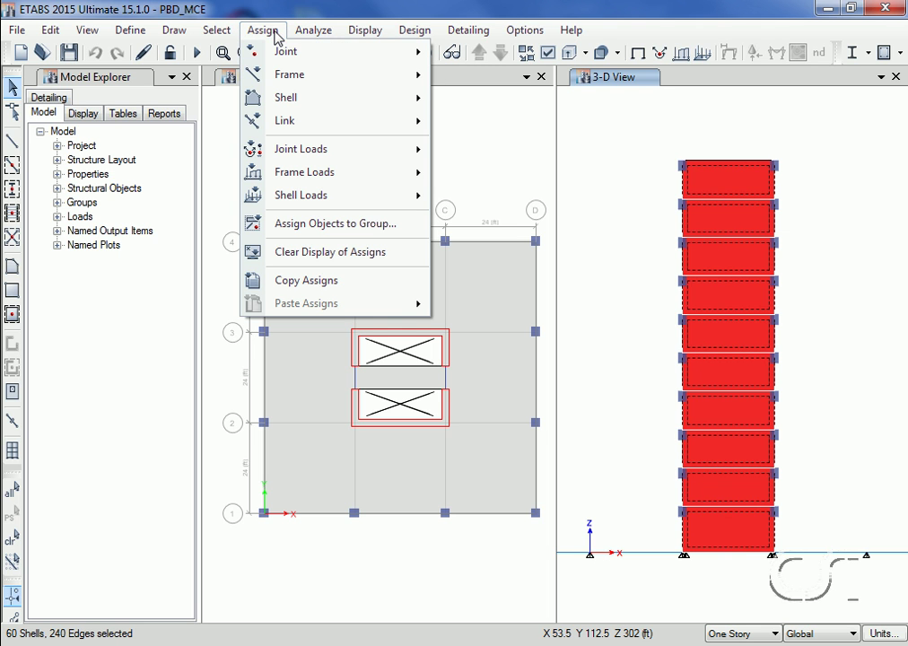
mouse_move(293, 101)
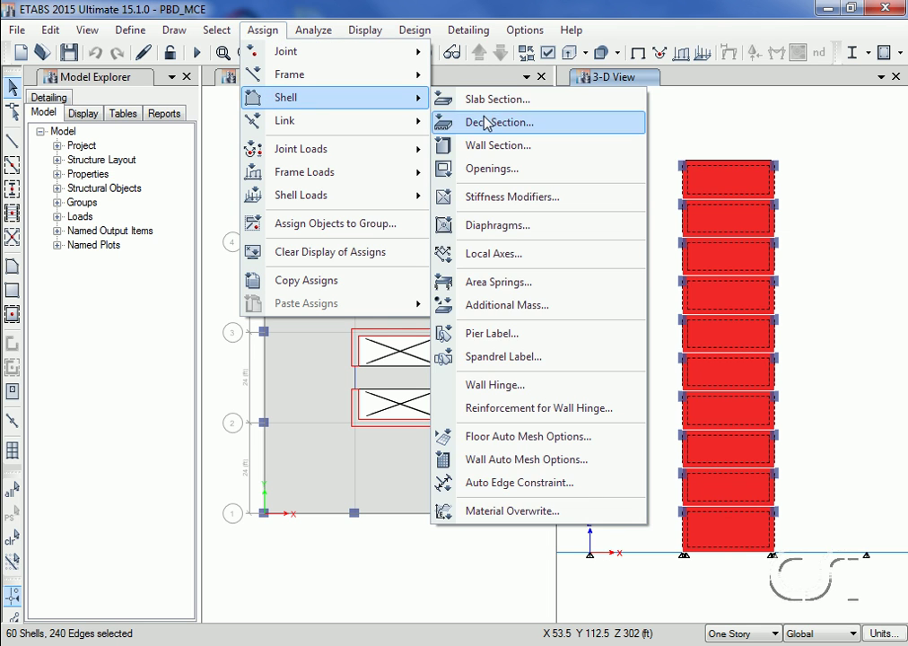
left_click(526, 394)
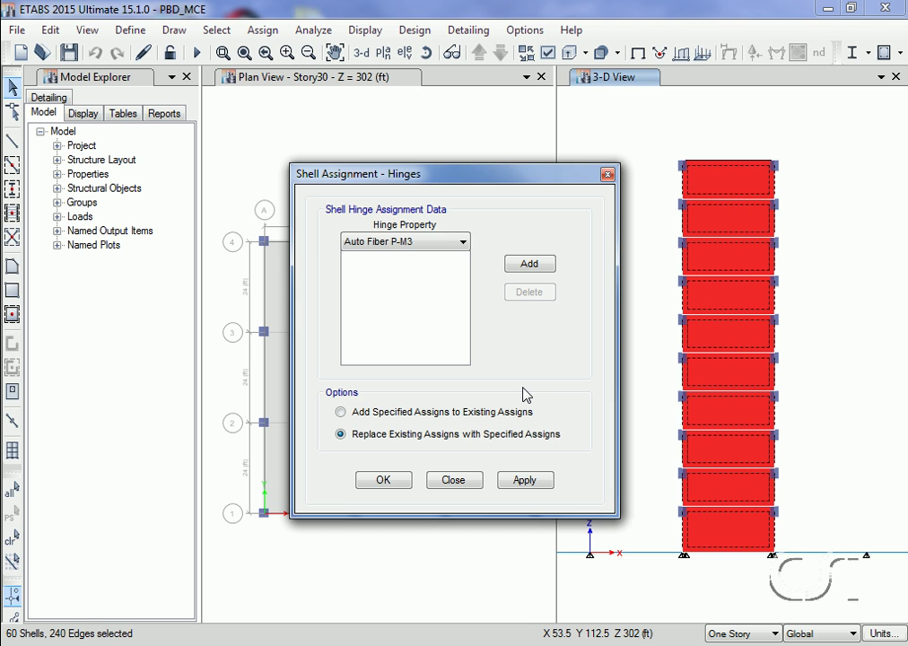
left_click(462, 243)
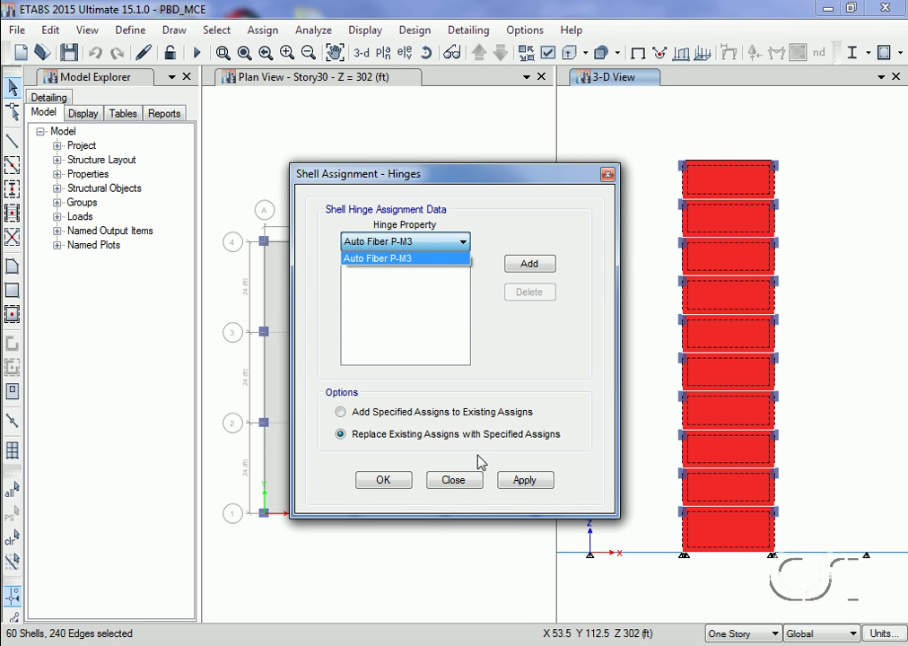
left_click(475, 483)
left_click(475, 484)
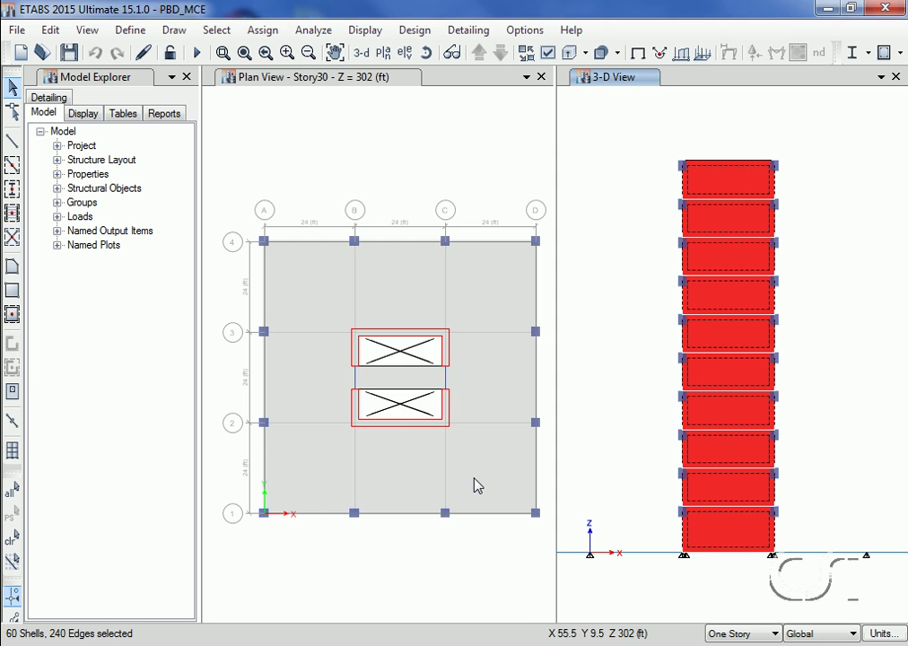
Examine the default moment rotation curve data of a new concrete, deformation-controlled Interacting P-M3 hinge, and discard the hinge definition
left_click(122, 33)
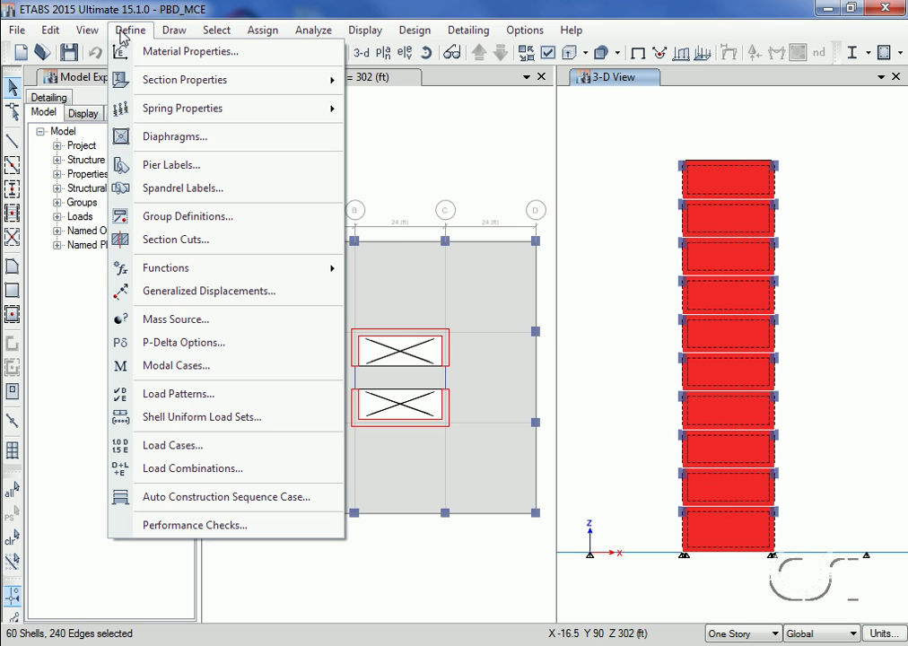
mouse_move(310, 89)
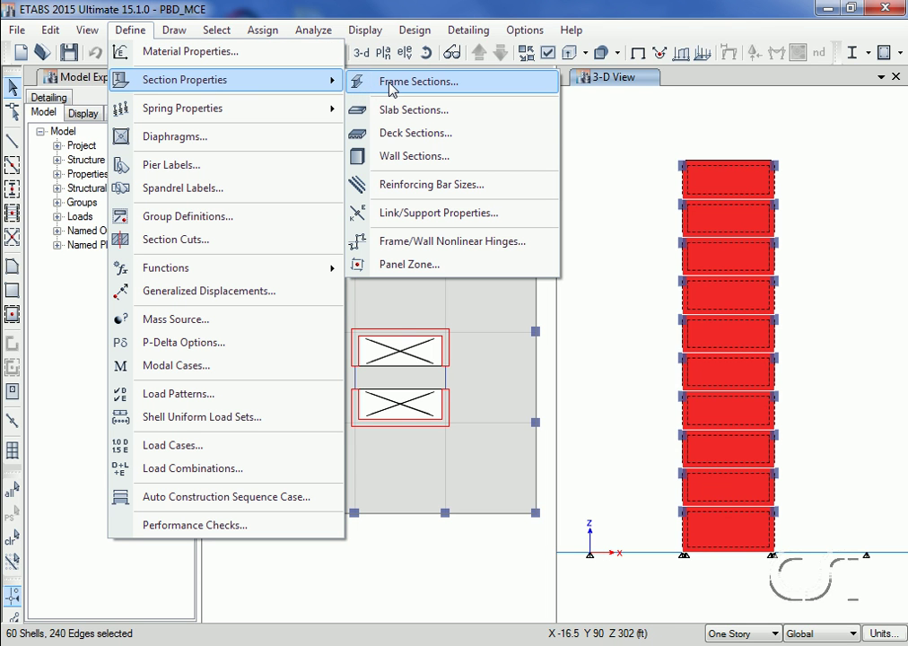
left_click(453, 242)
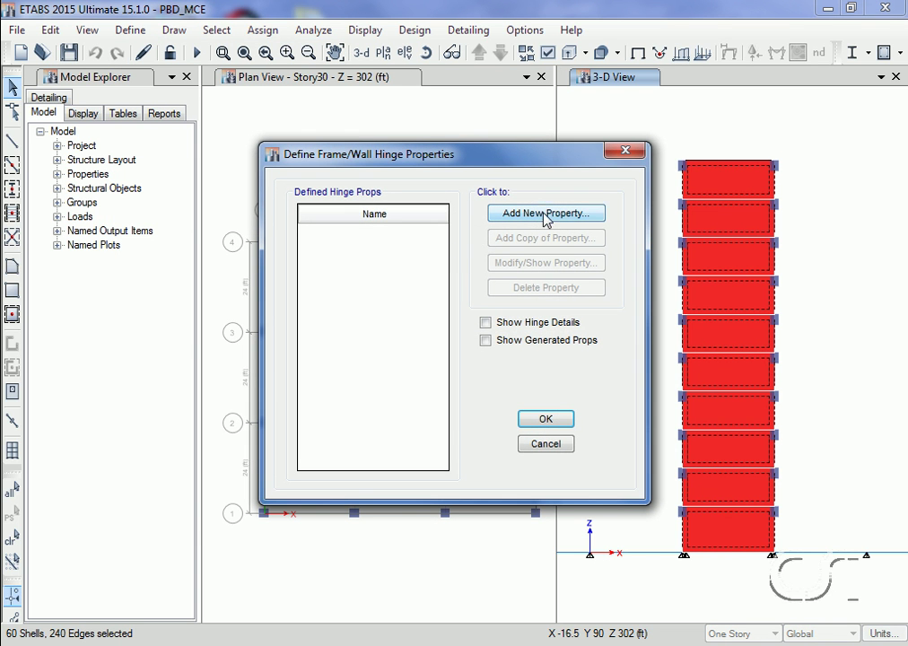
left_click(547, 215)
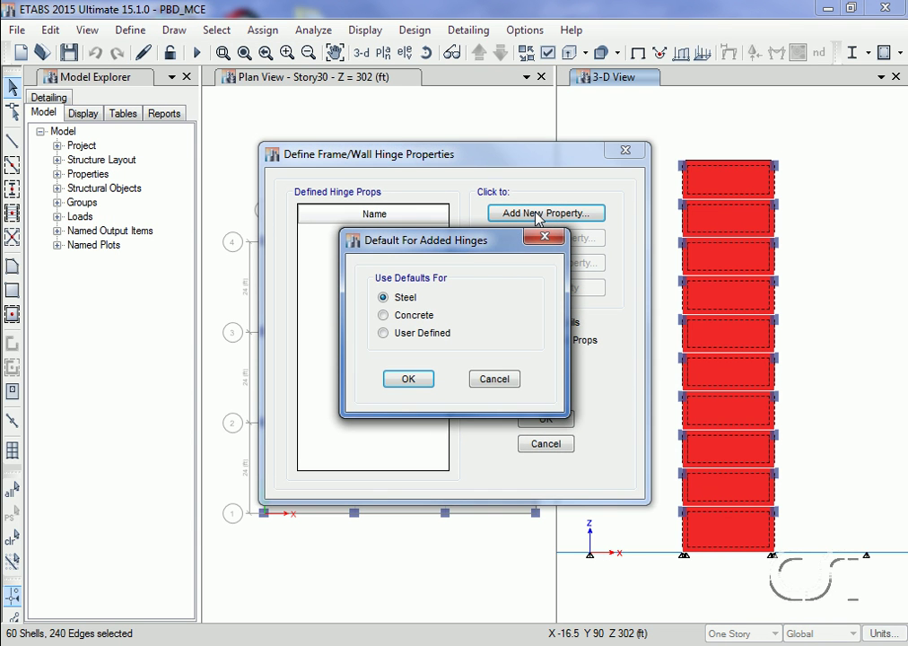
left_click(396, 316)
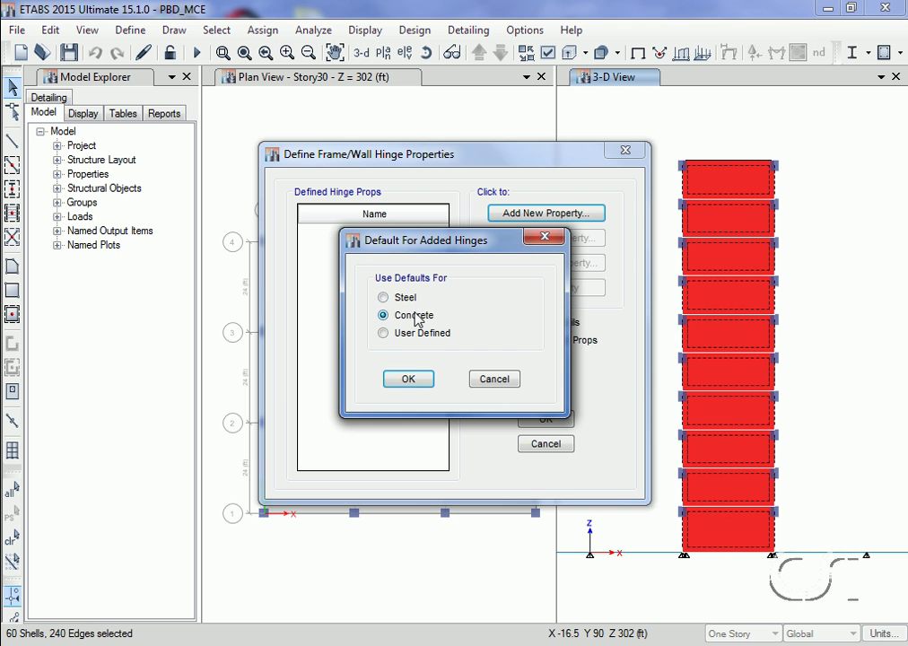
left_click(409, 379)
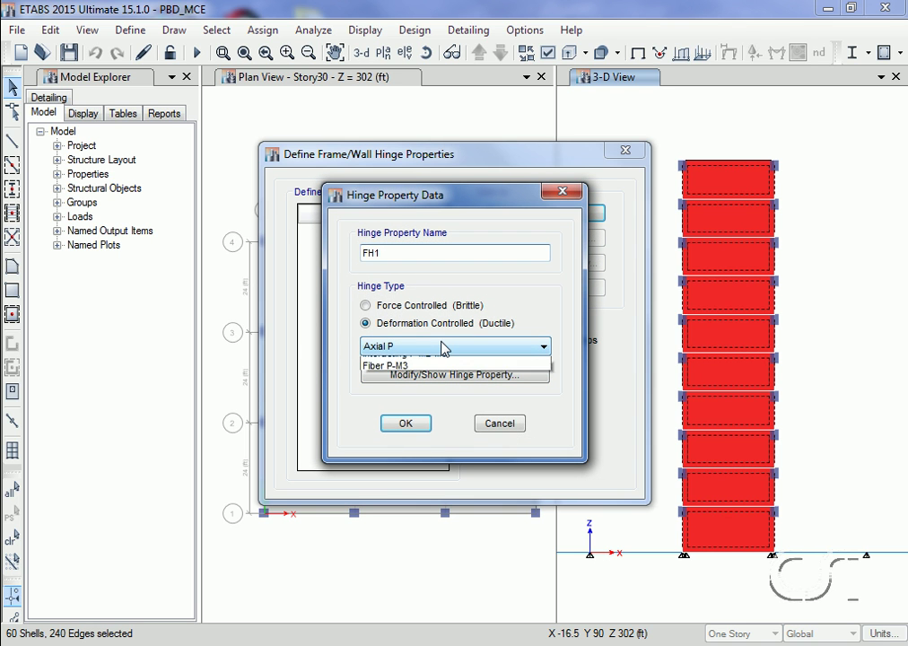
left_click(443, 348)
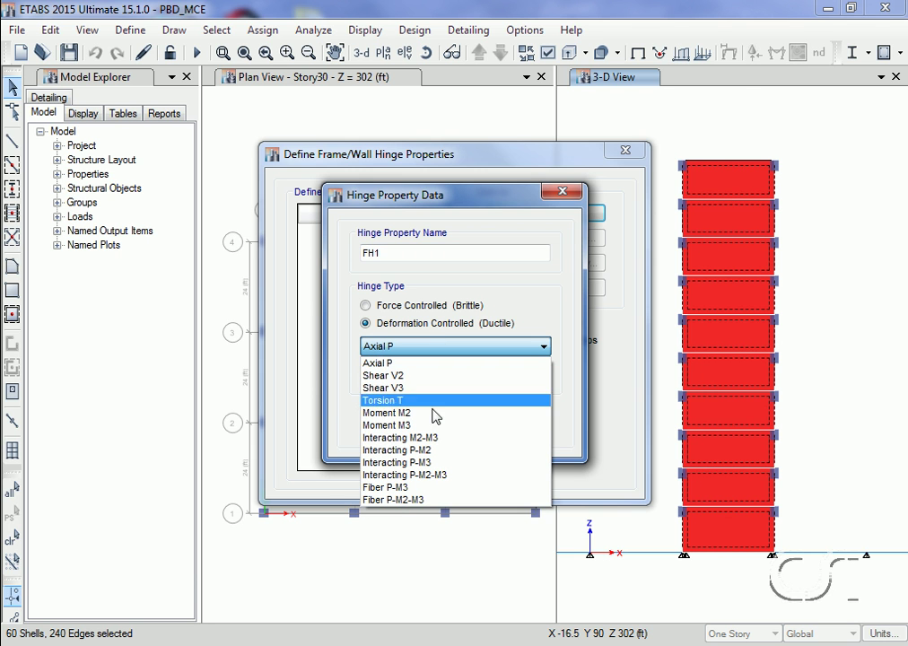
left_click(428, 463)
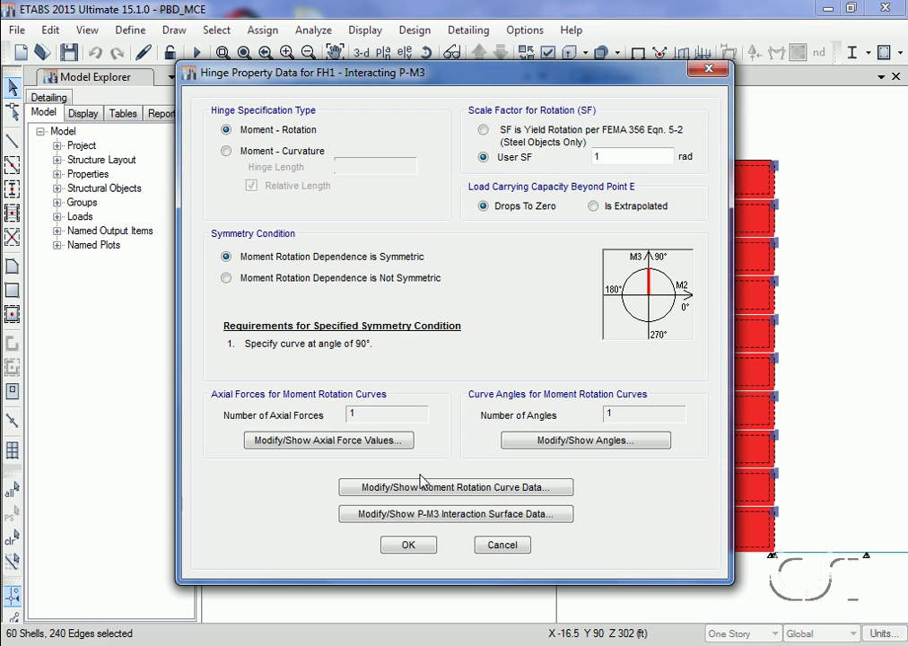
left_click(412, 489)
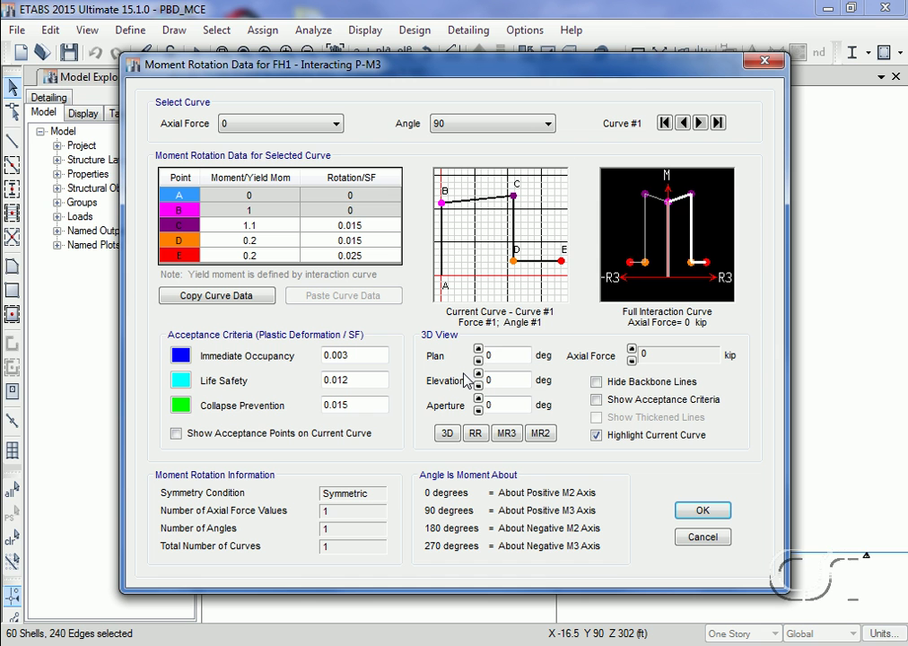
left_click(699, 539)
left_click(504, 545)
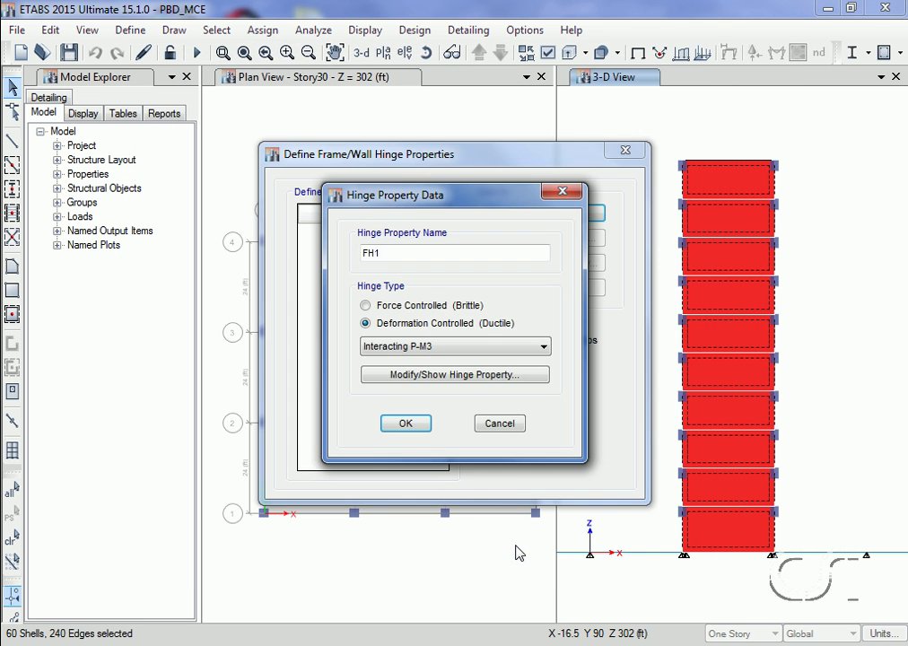
left_click(500, 425)
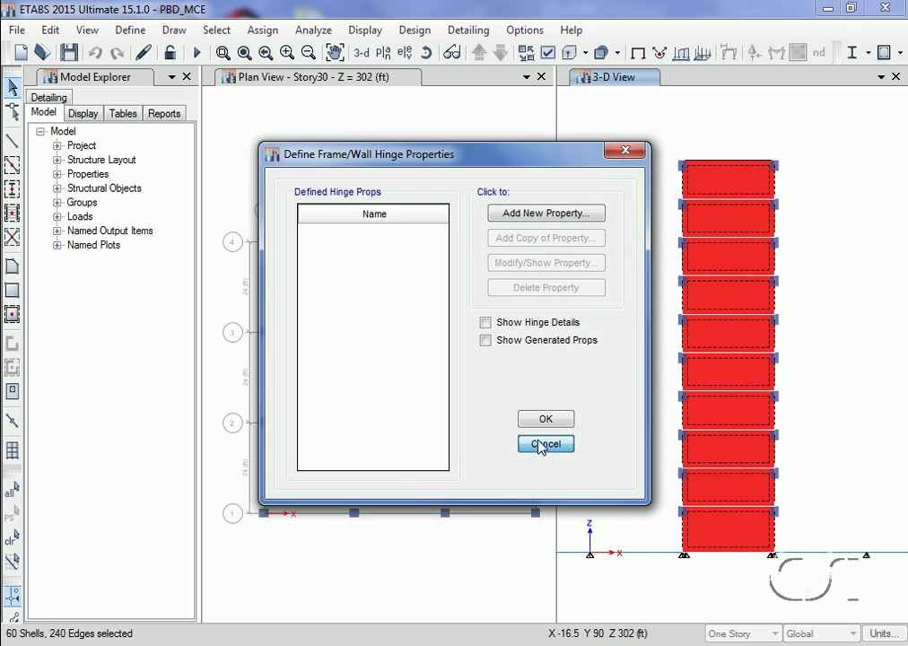
left_click(542, 444)
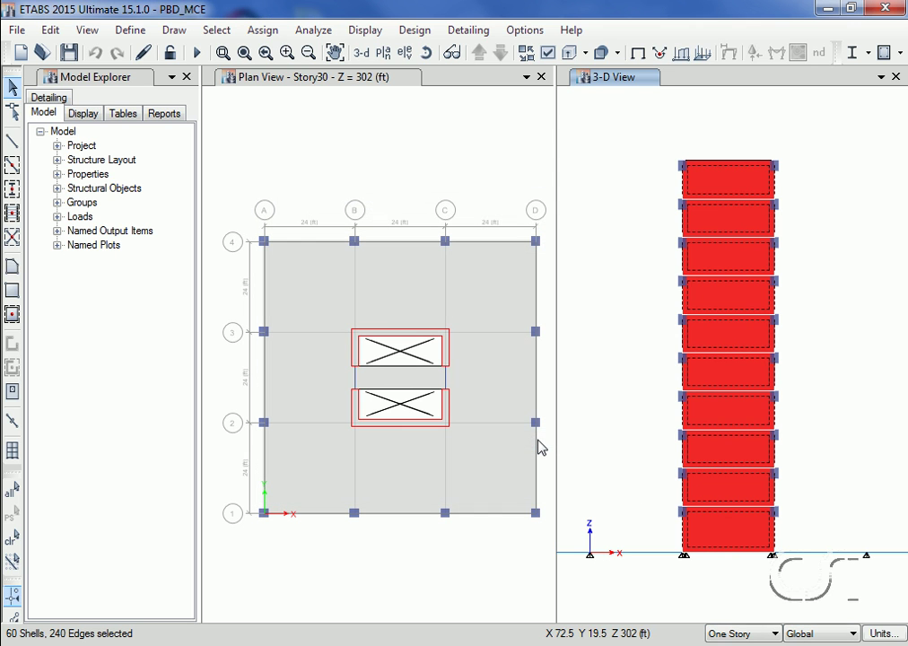
Assign the Auto Fiber P-M3 hinge to the selected walls, replacing any existing hinge assignments
left_click(262, 29)
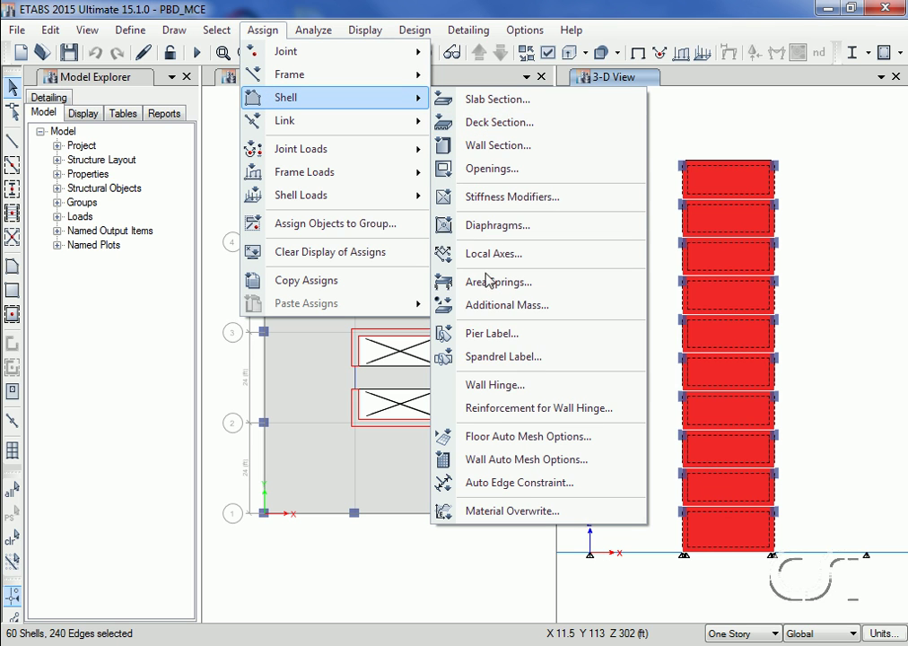
left_click(549, 396)
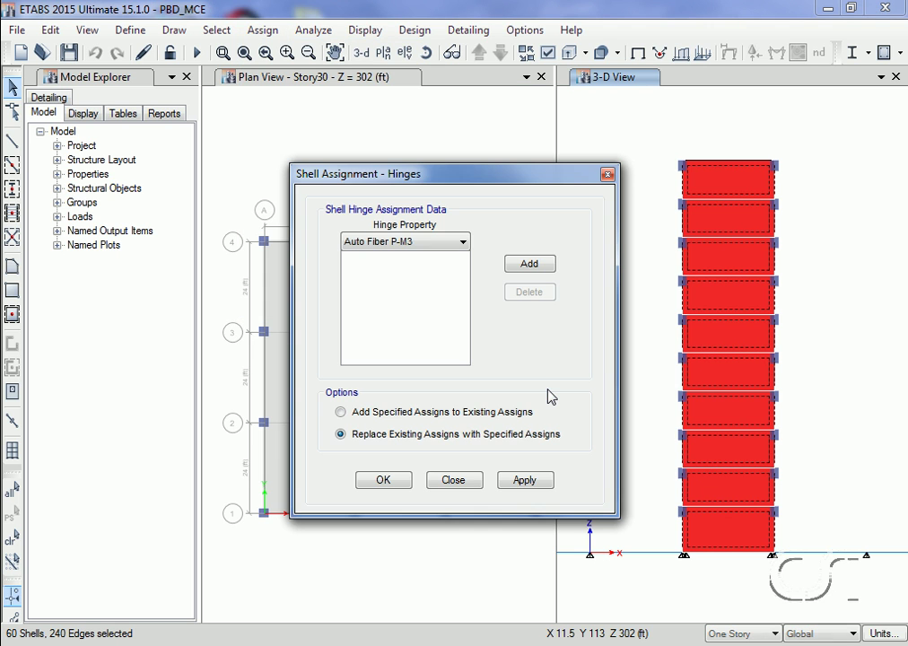
left_click(535, 271)
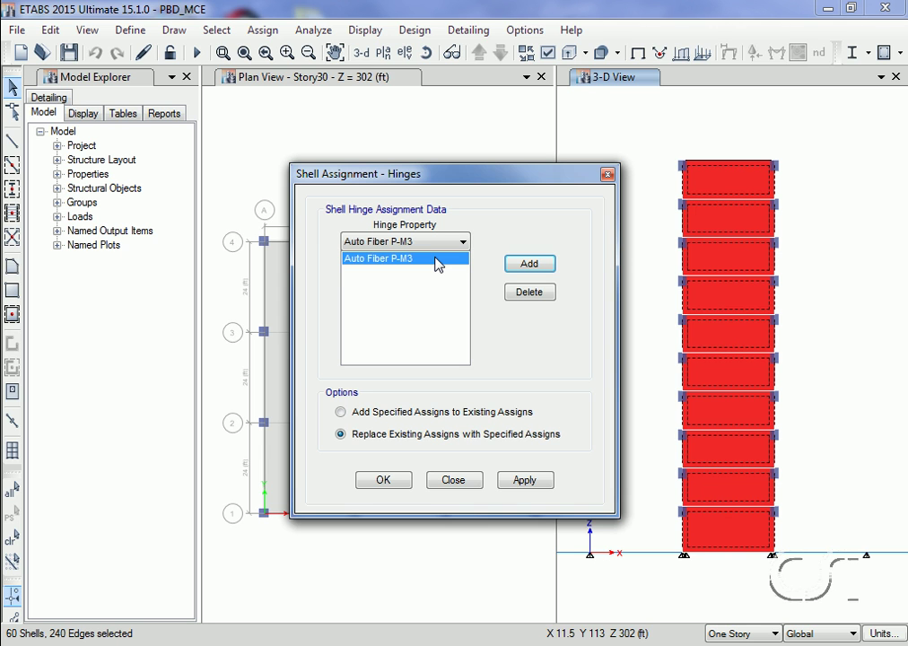
left_click(523, 482)
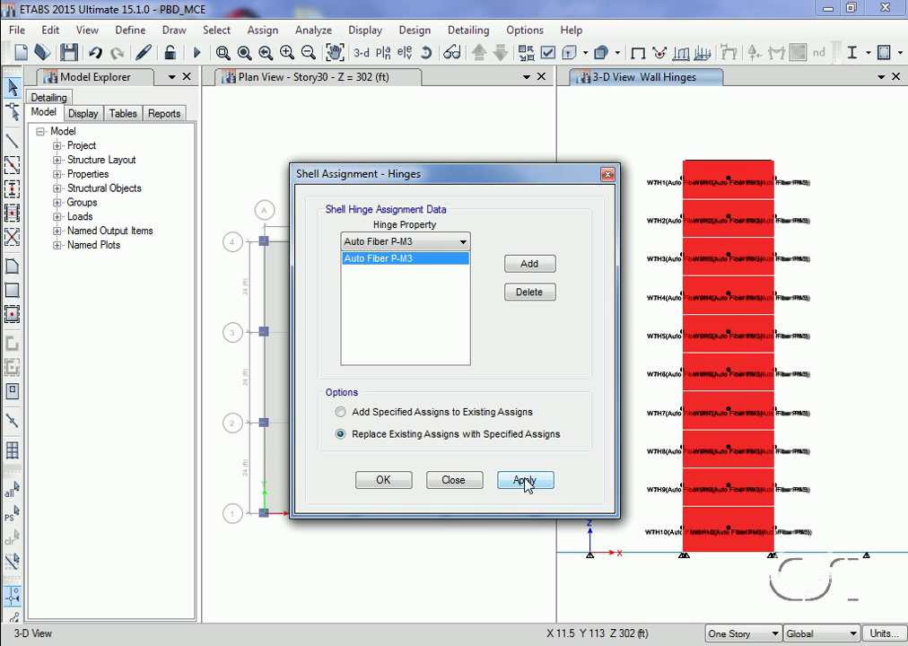
left_click(475, 482)
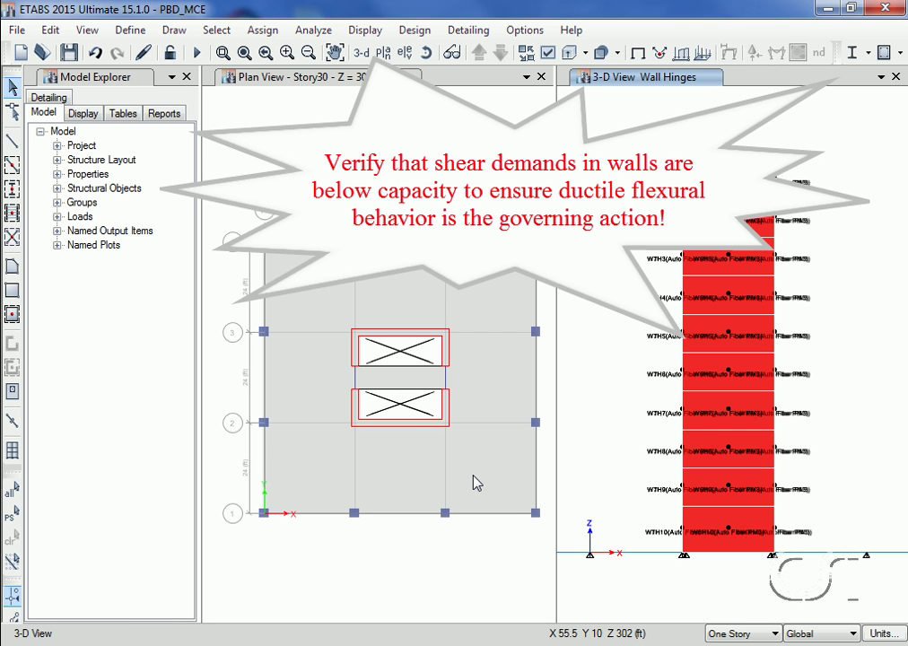
Reselect the hinged walls and choose a uniform rebar ratio for their wall hinge reinforcement
left_click(13, 519)
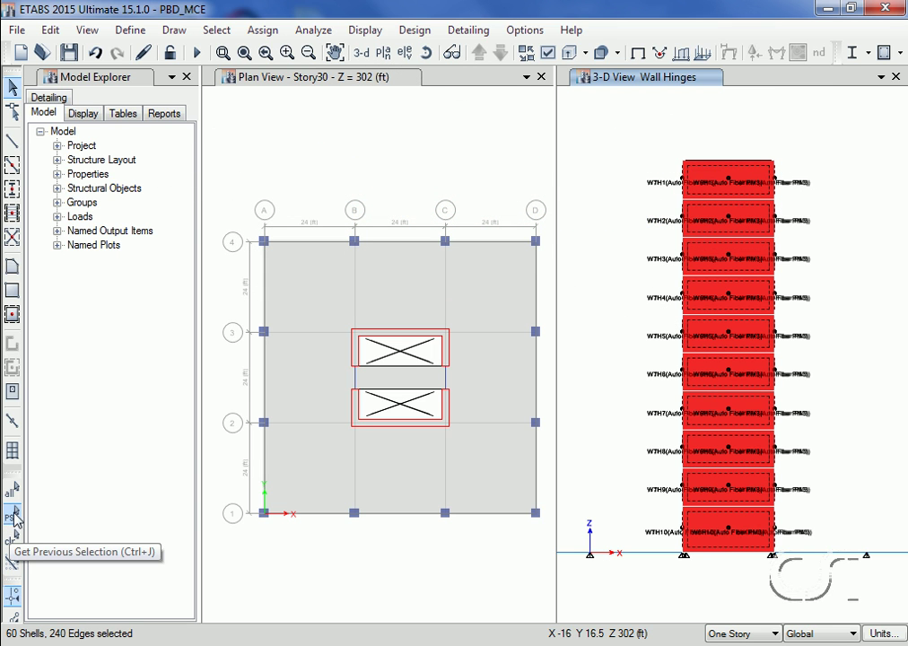
left_click(263, 31)
mouse_move(277, 99)
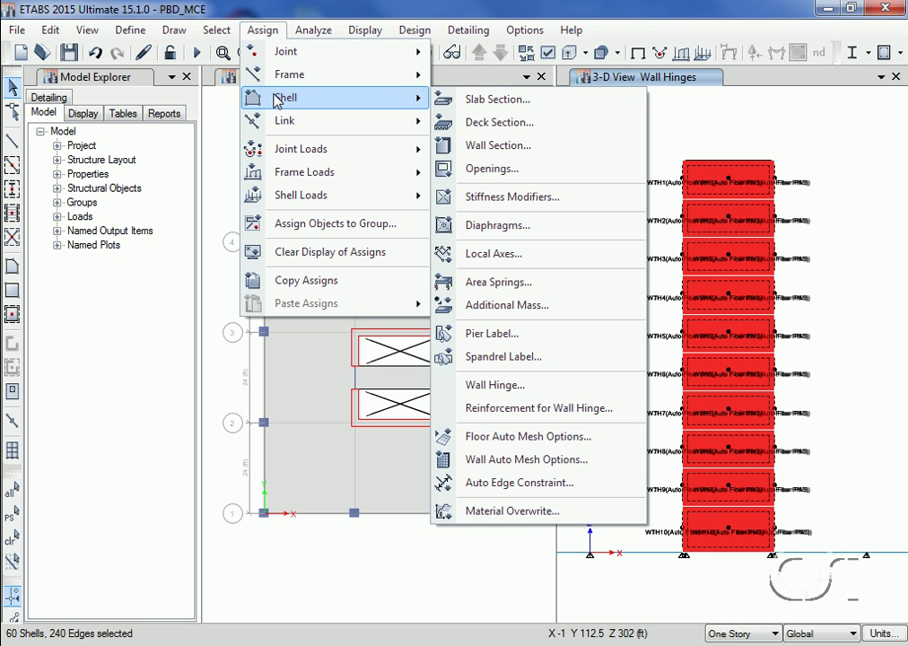
left_click(524, 411)
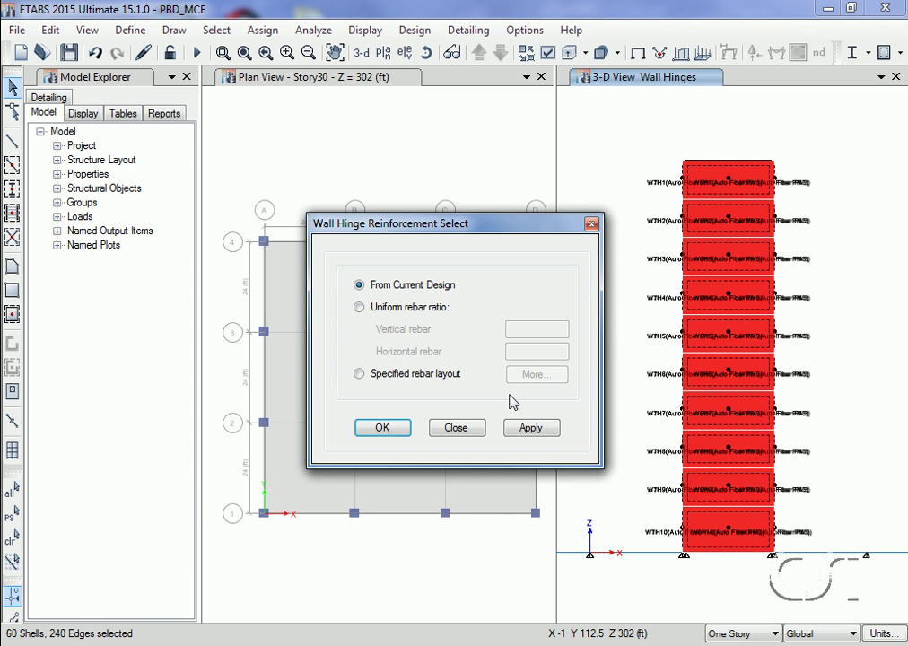
left_click(359, 306)
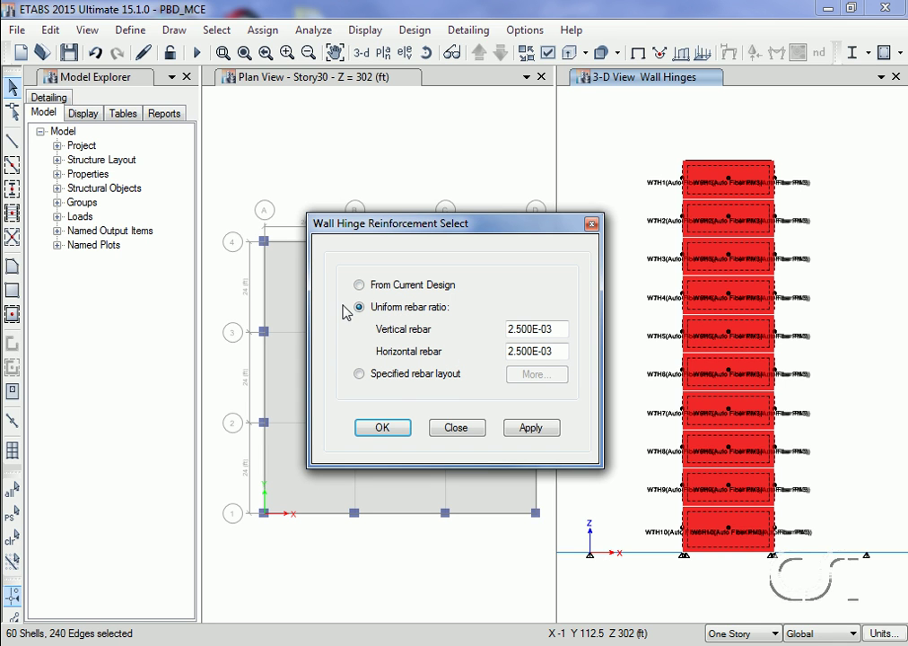
Examine the specified rebar layout data for the wall hinge reinforcement, and leave it without accepting anything
left_click(399, 380)
left_click(536, 375)
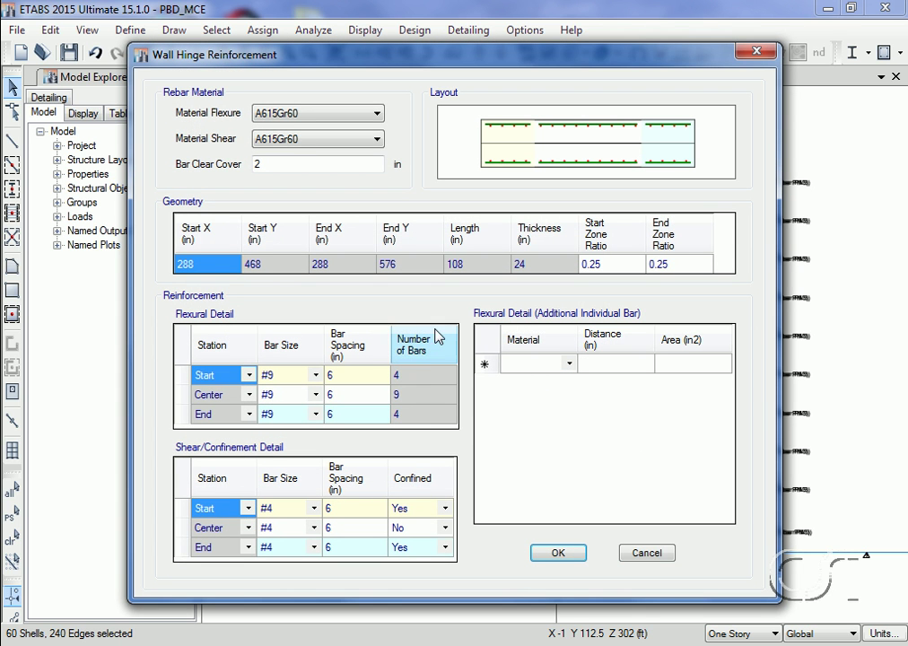
left_click(645, 552)
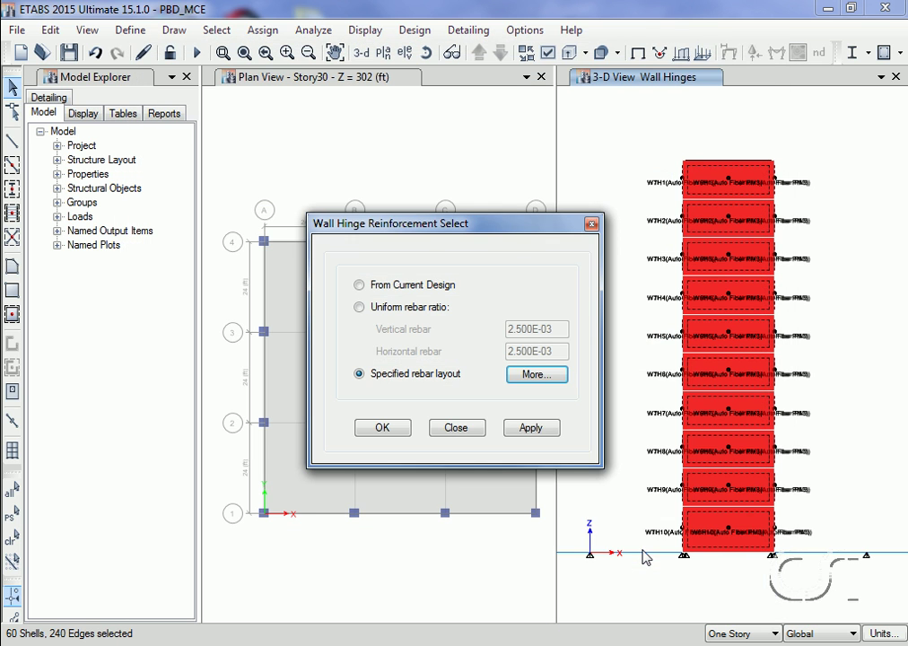
Apply a uniform rebar ratio of .011 vertical and .0027 horizontal to the selected walls' hinge reinforcement
left_click(358, 307)
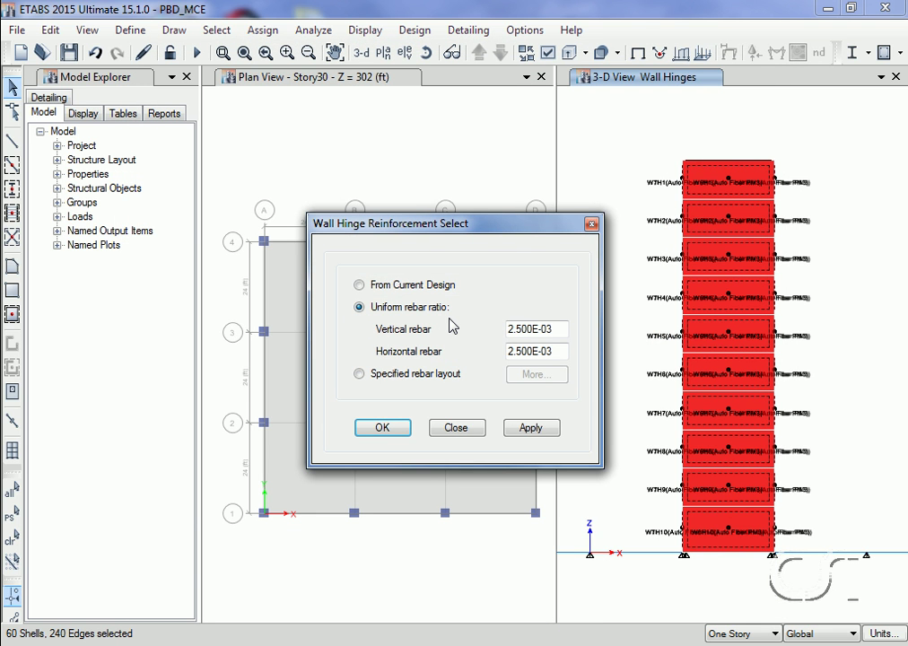
left_click_drag(561, 330, 480, 321)
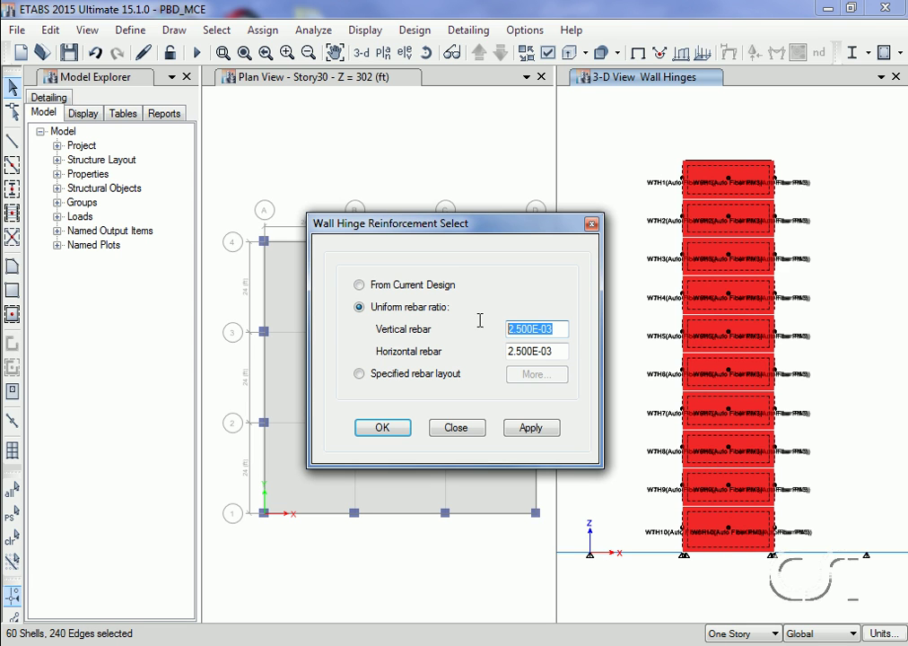
type(".011")
left_click_drag(560, 351, 477, 330)
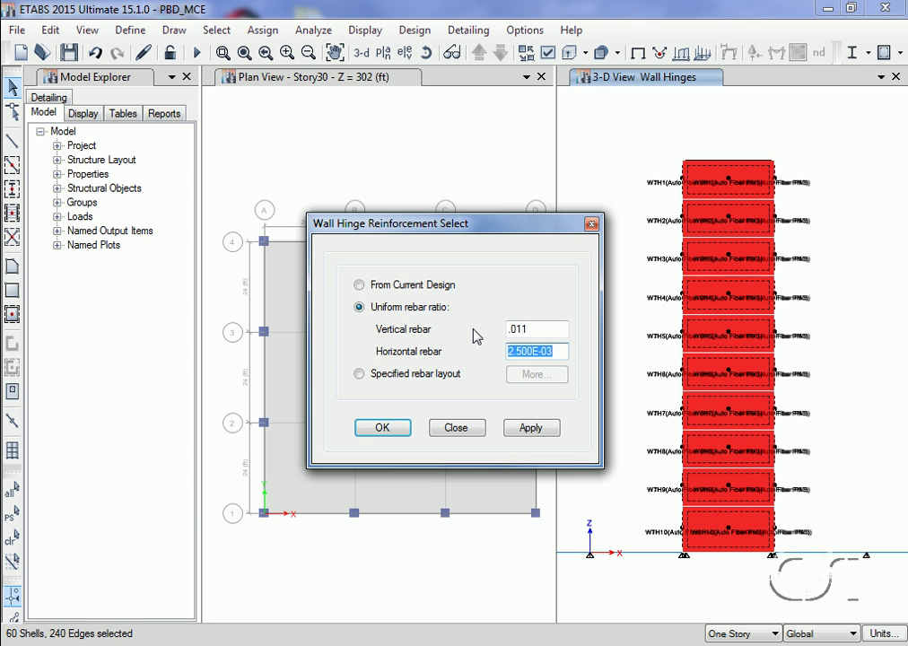
type(".0027")
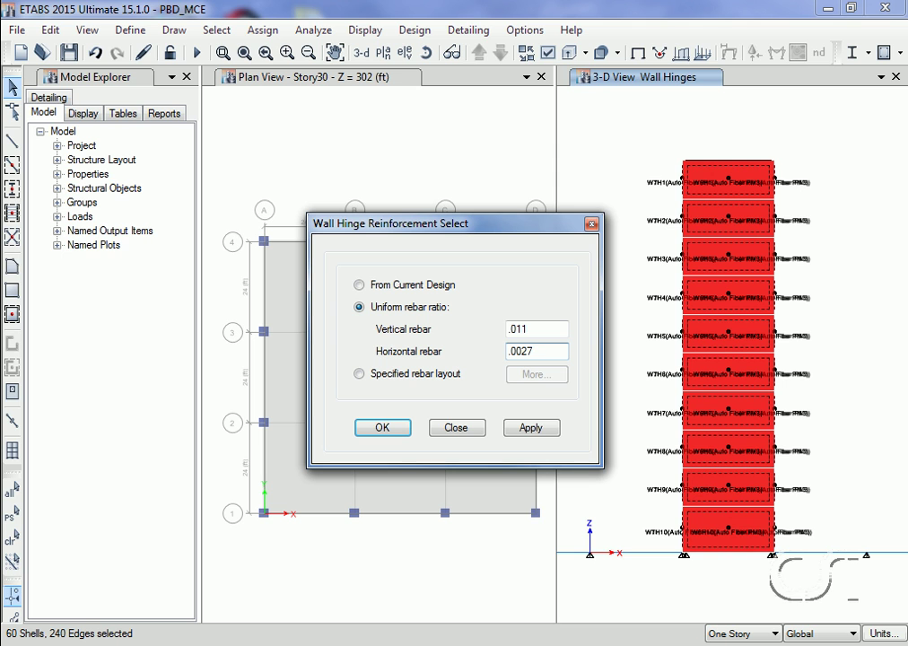
left_click(542, 430)
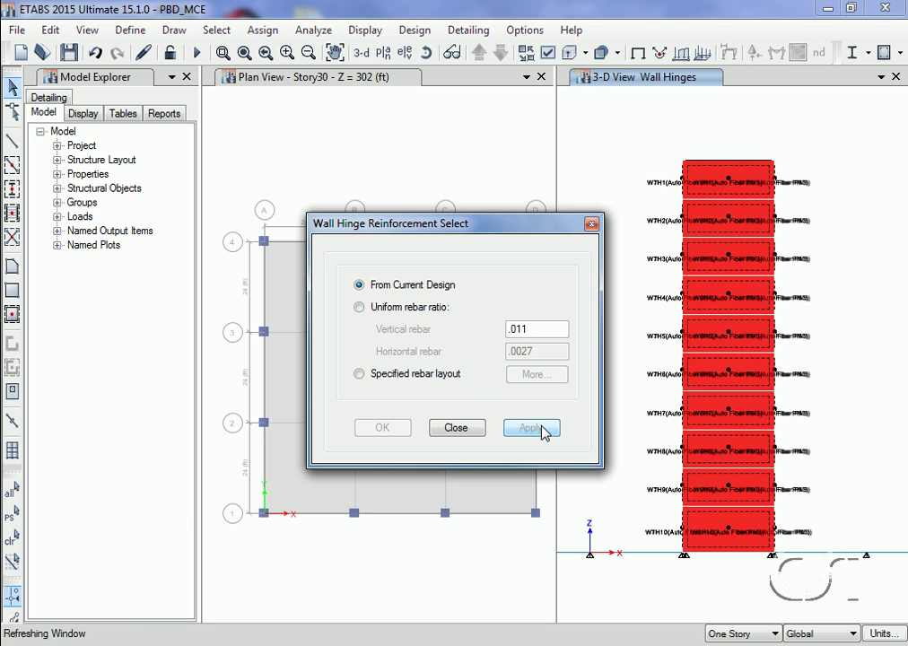
left_click(458, 427)
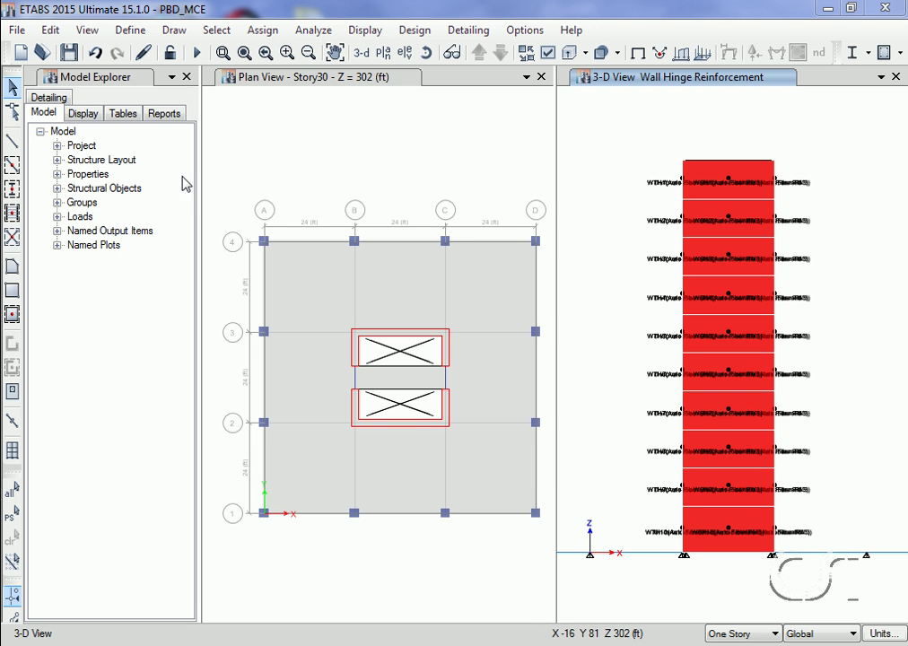
List the generated frame/wall hinge properties and examine the fiber definition data of wall hinge W1H3, highlighting fiber 10
left_click(135, 32)
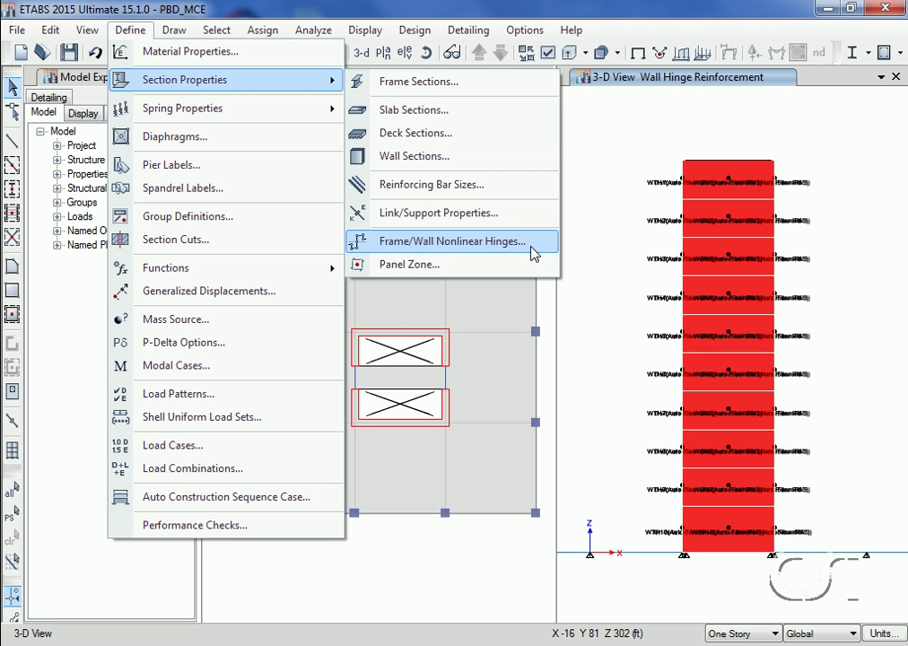
left_click(428, 242)
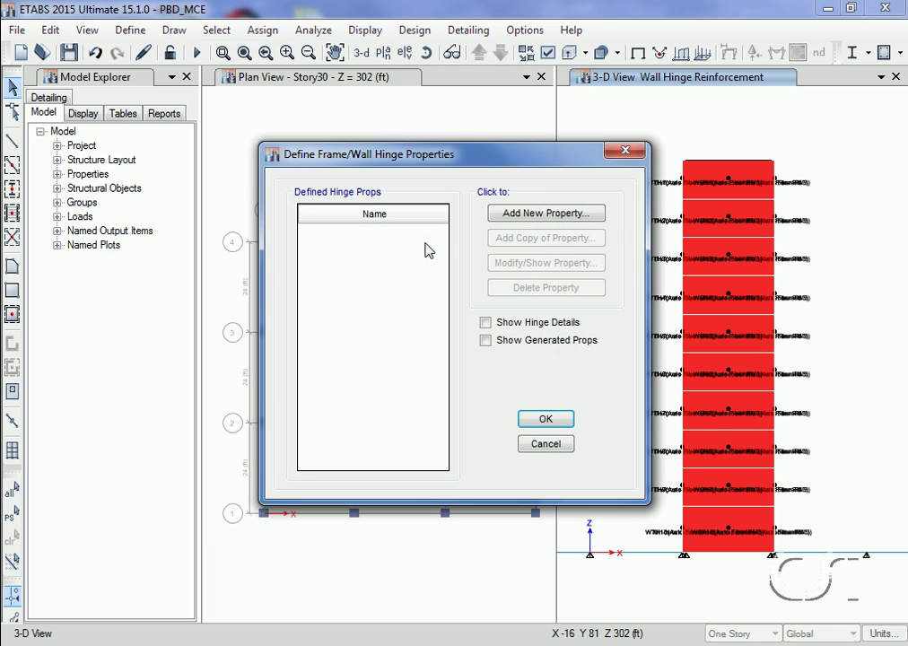
left_click(486, 342)
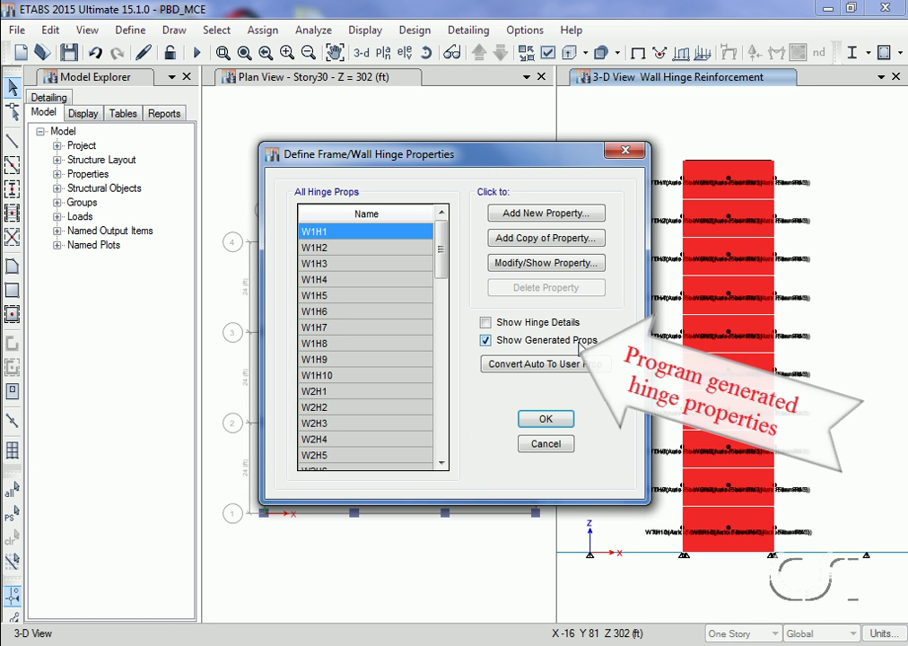
left_click(324, 268)
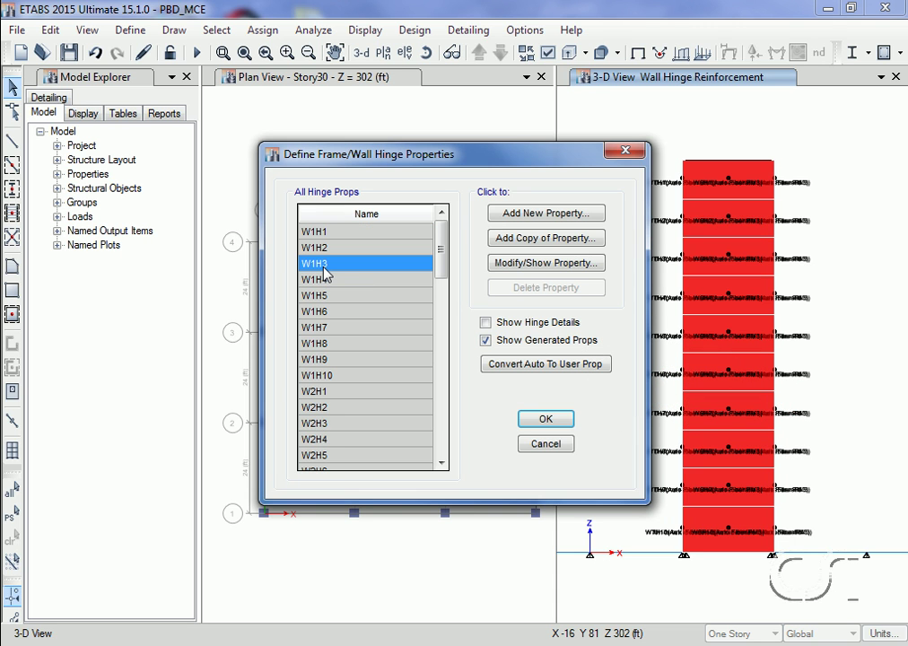
left_click(578, 262)
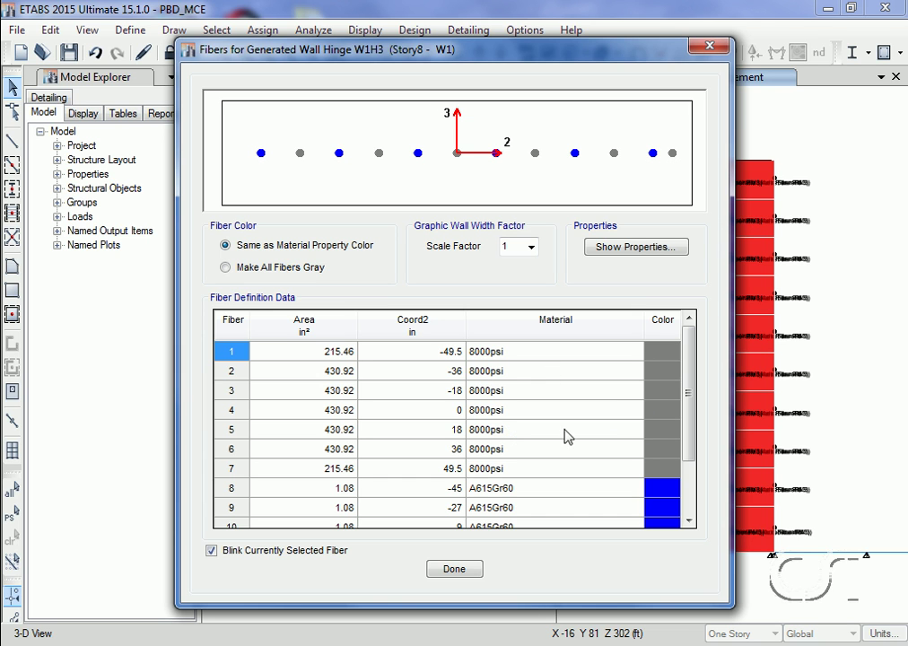
left_click_drag(691, 427, 687, 484)
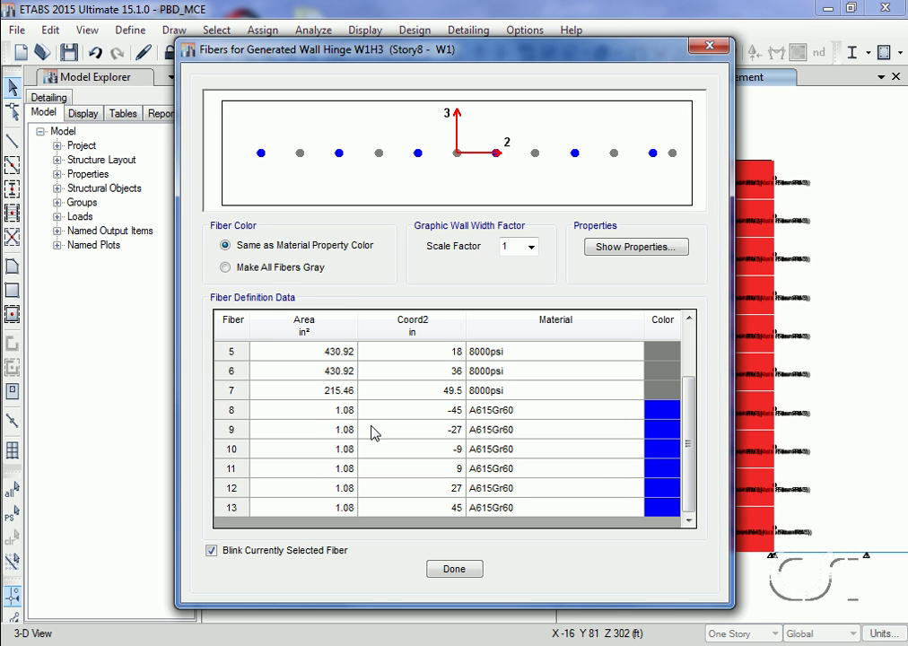
left_click(222, 451)
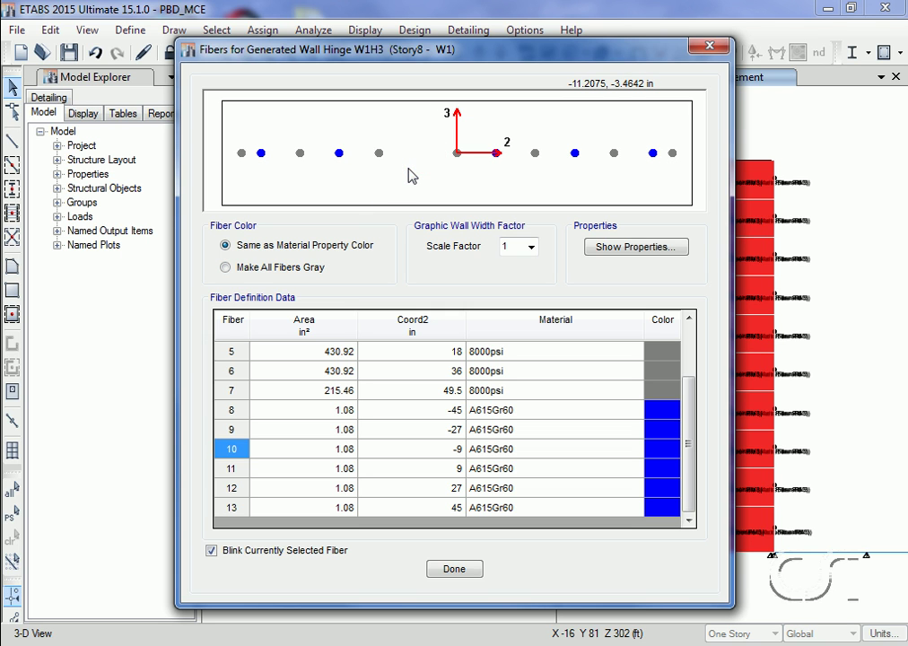
left_click(455, 569)
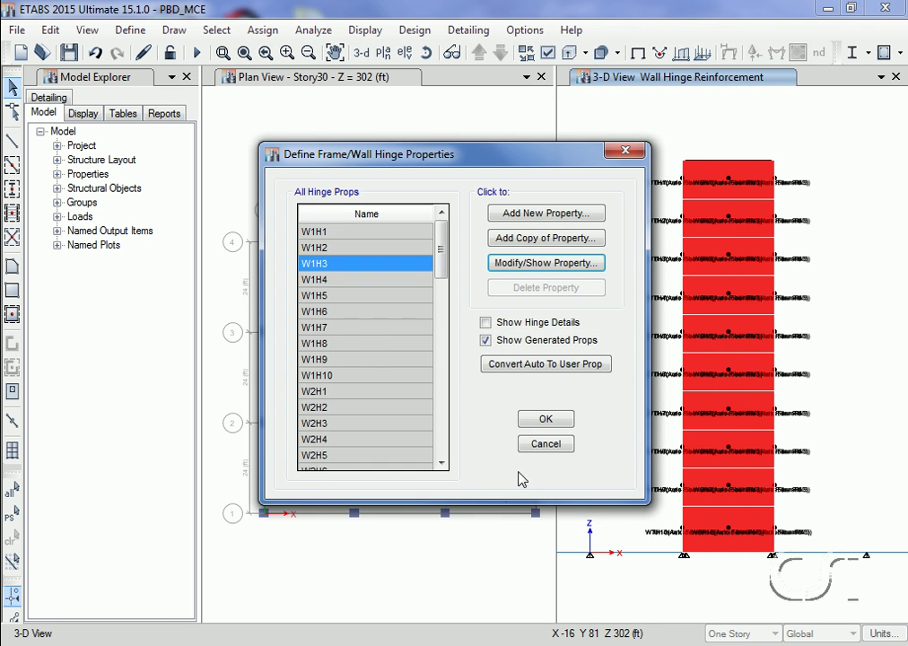
left_click(543, 420)
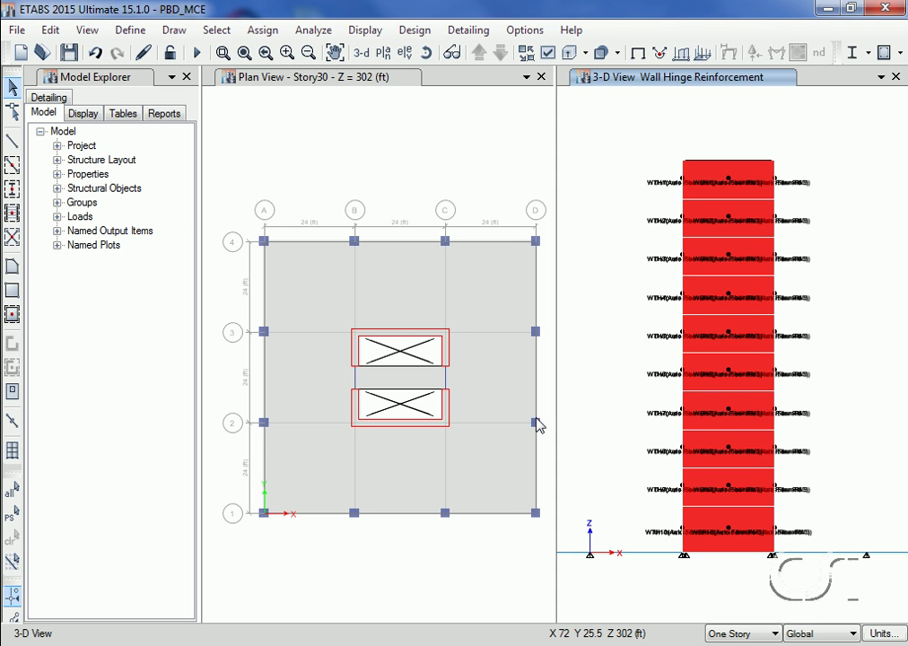
Examine the nonlinear material data and stress-strain plot of the 8000psi concrete material
left_click(131, 32)
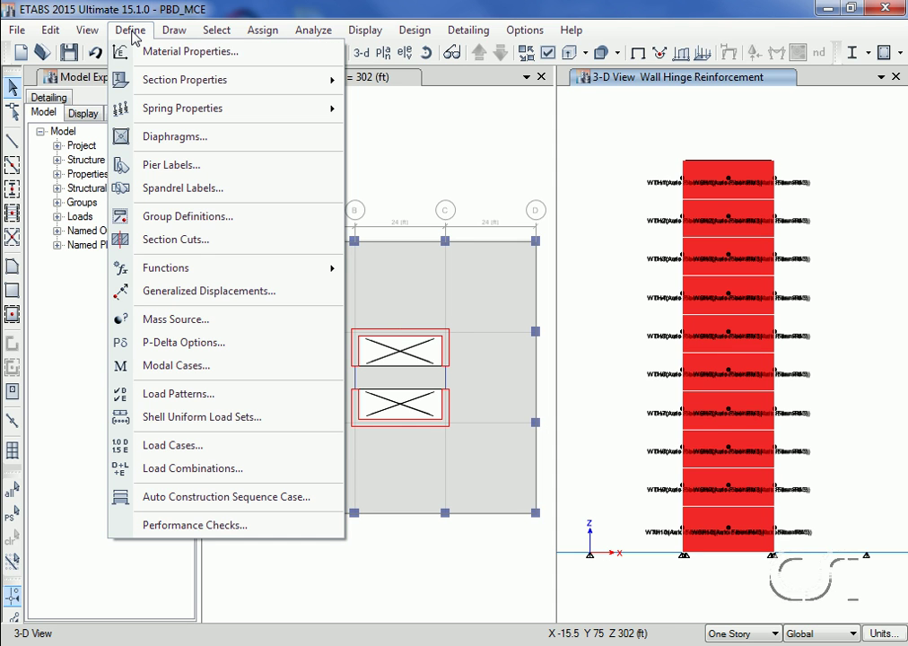
left_click(220, 54)
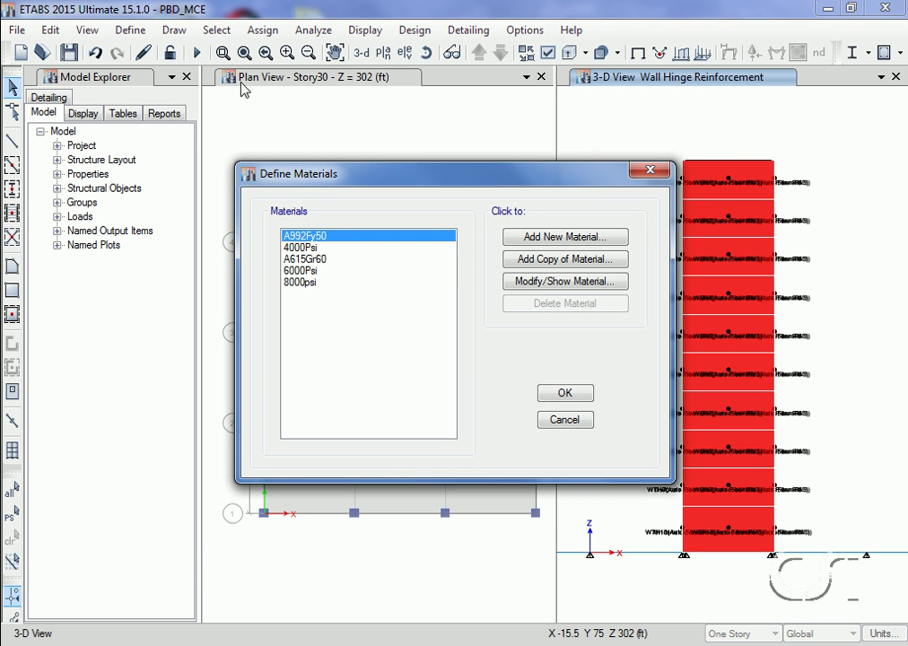
left_click(314, 284)
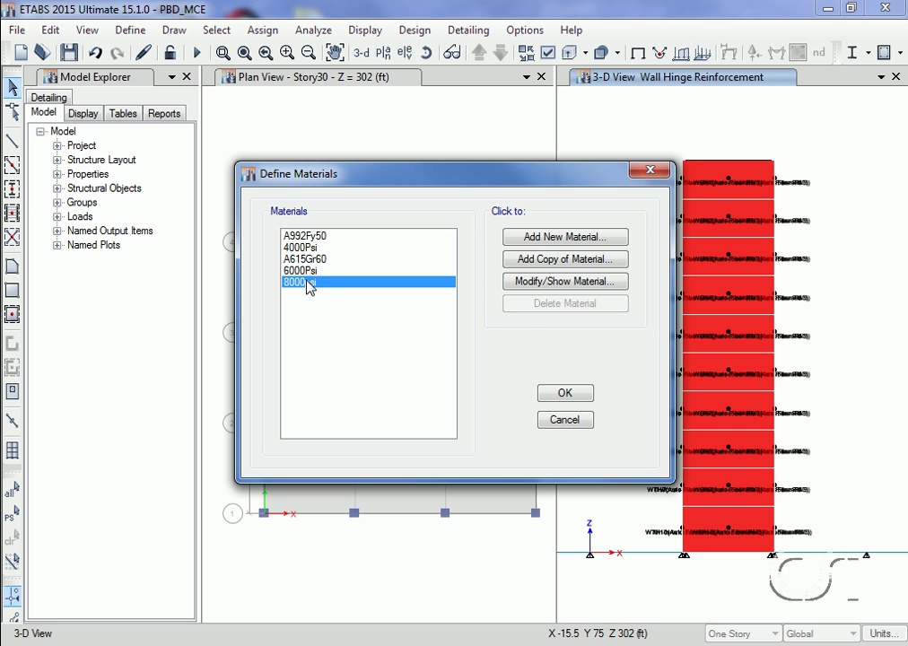
left_click(539, 282)
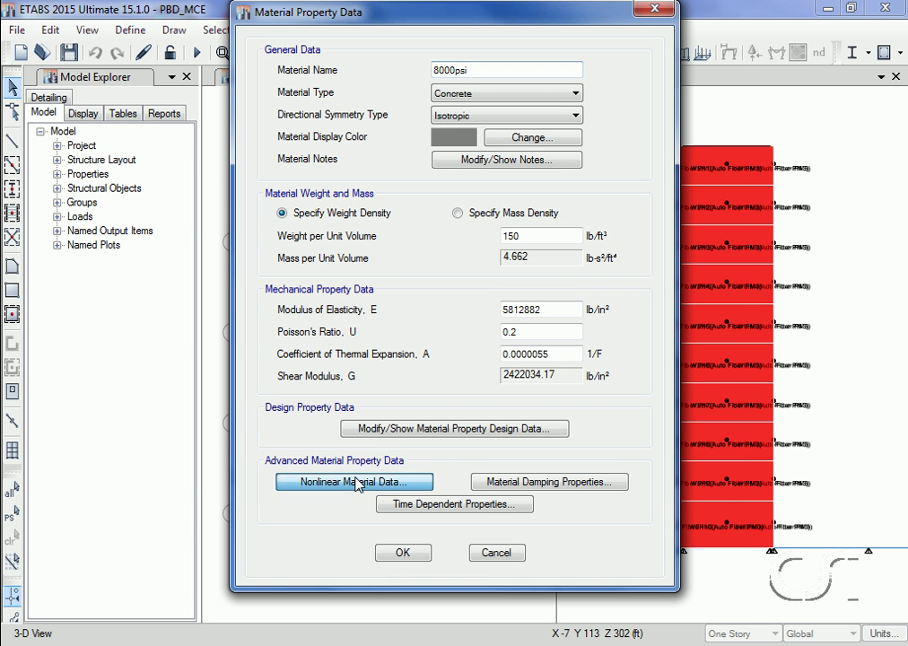
left_click(355, 482)
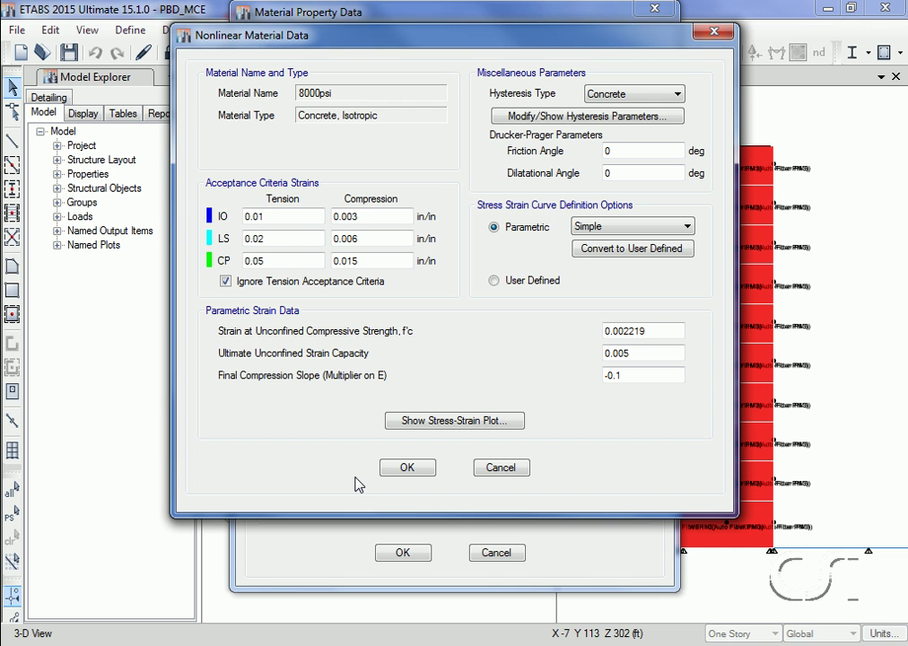
left_click(465, 423)
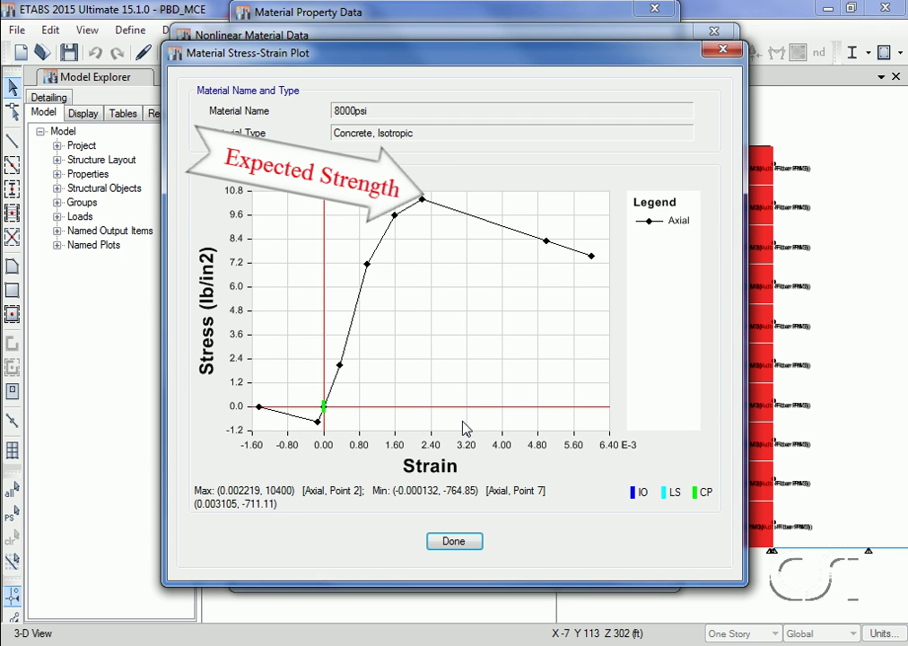
left_click(466, 544)
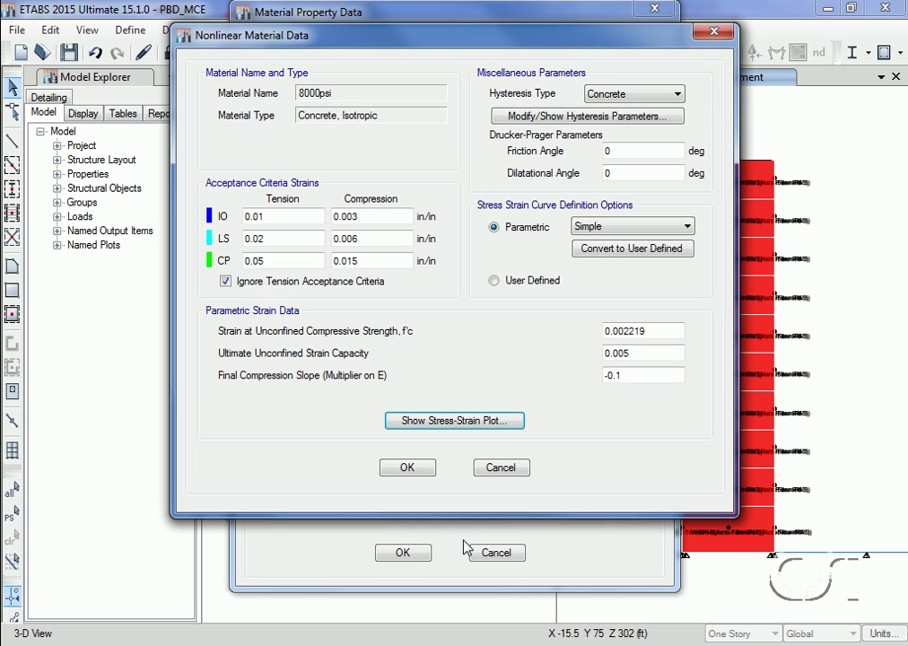
left_click(417, 469)
left_click(408, 553)
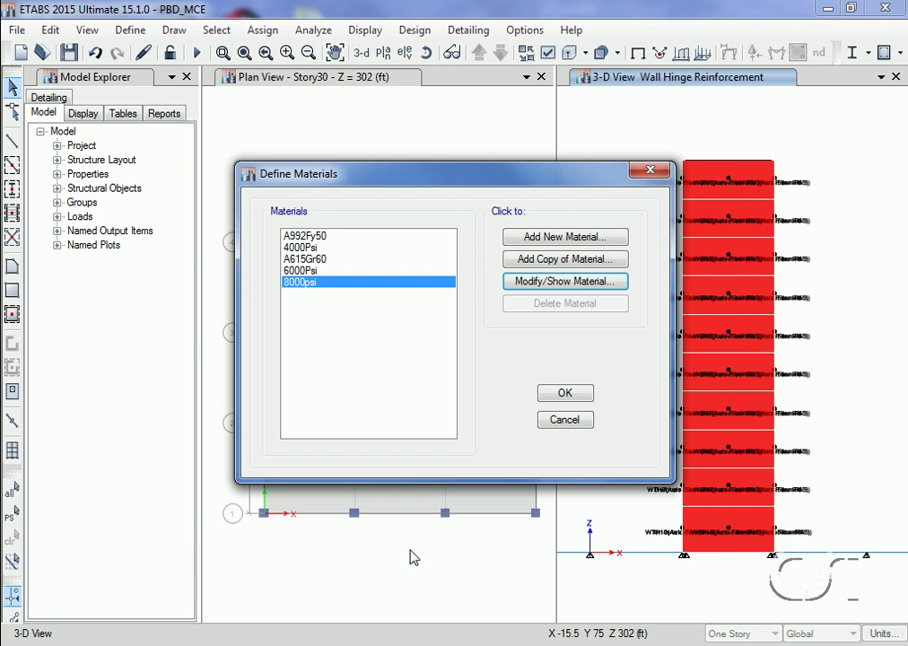
Examine the nonlinear data and available hysteresis types of the A615Gr60 rebar, keep Kinematic, and close the material definitions
left_click(313, 258)
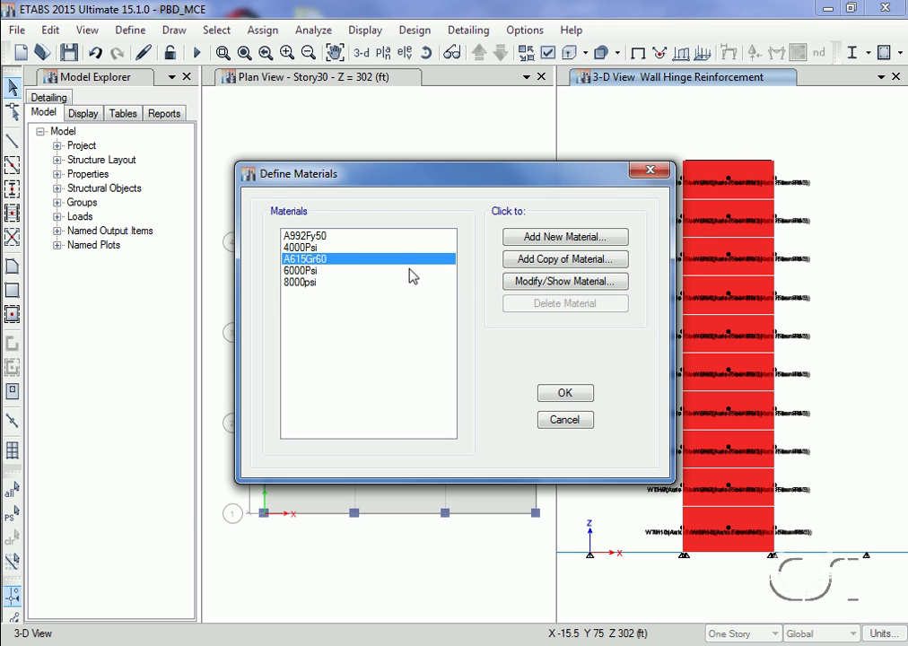
left_click(520, 282)
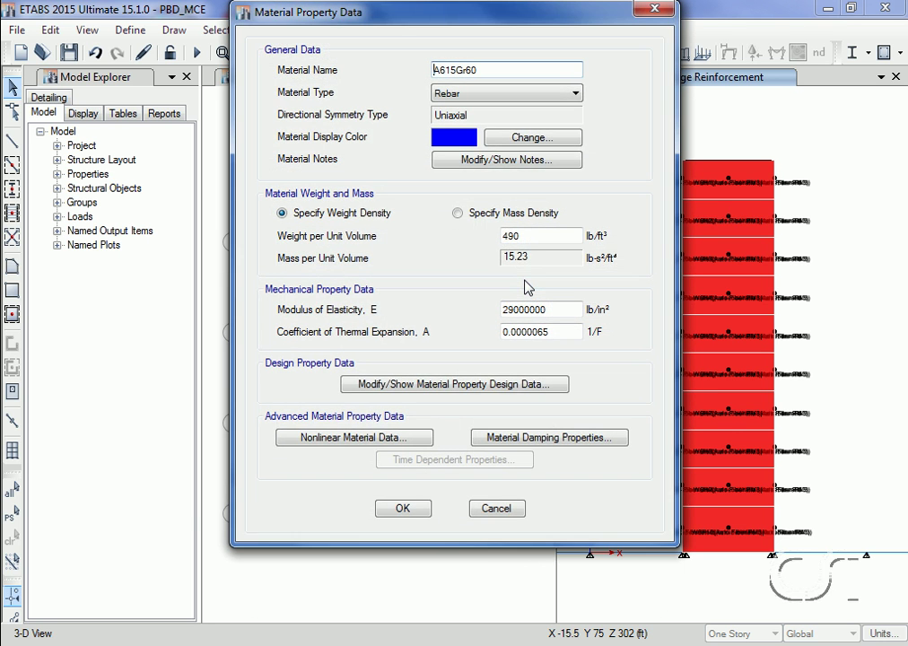
left_click(332, 437)
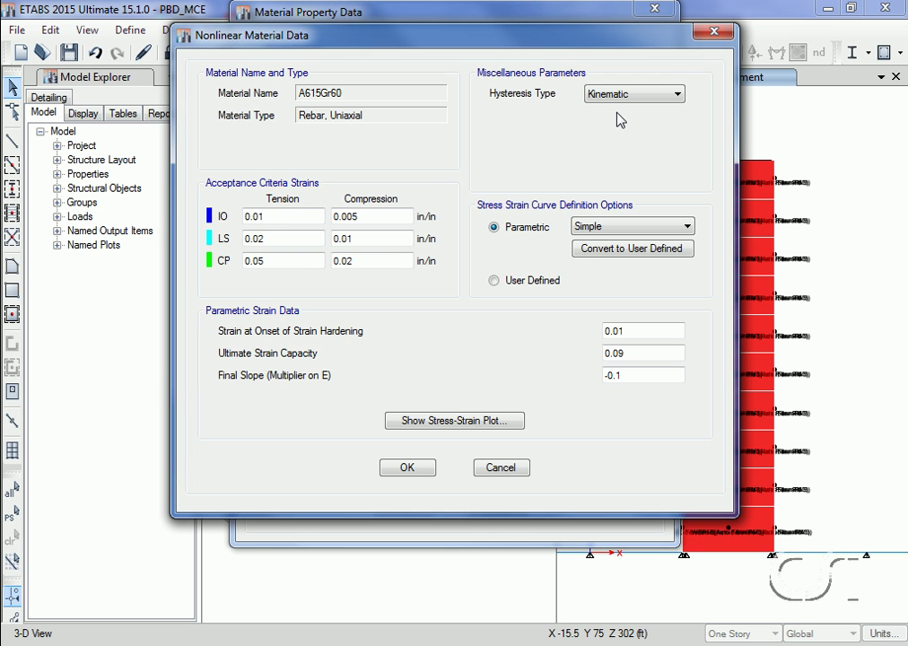
left_click(634, 94)
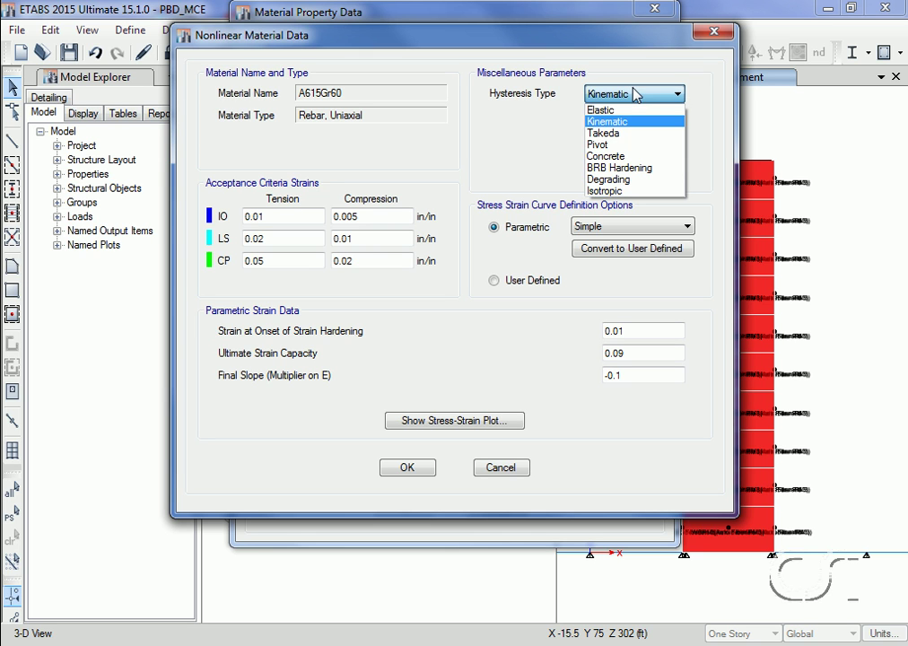
left_click(622, 123)
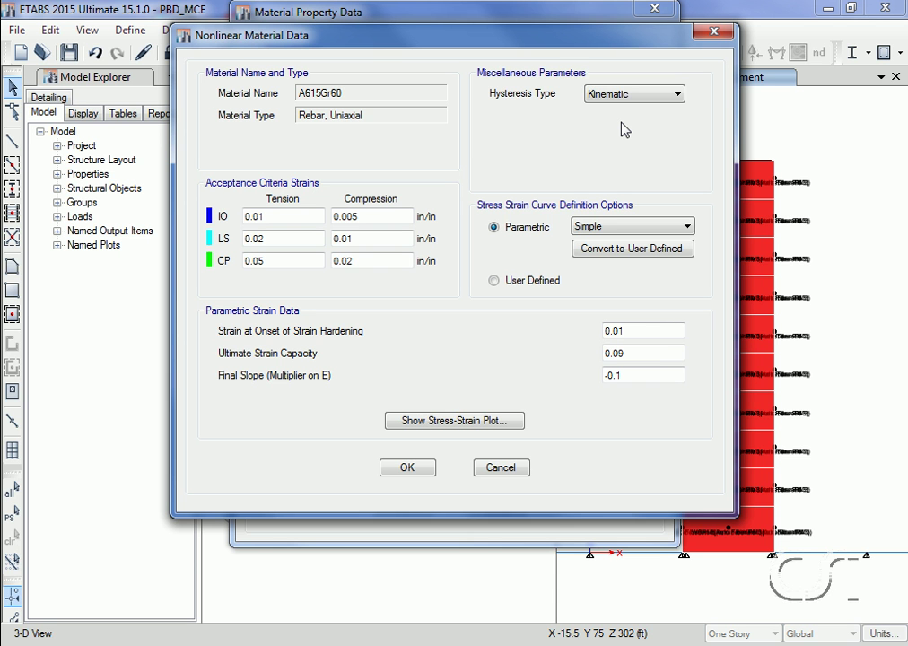
left_click(409, 468)
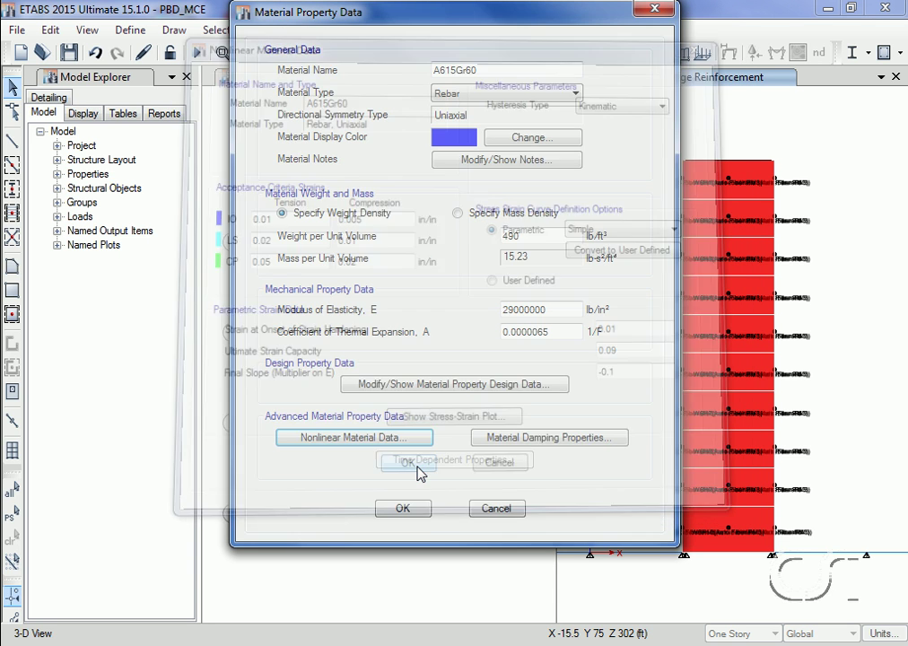
left_click(404, 508)
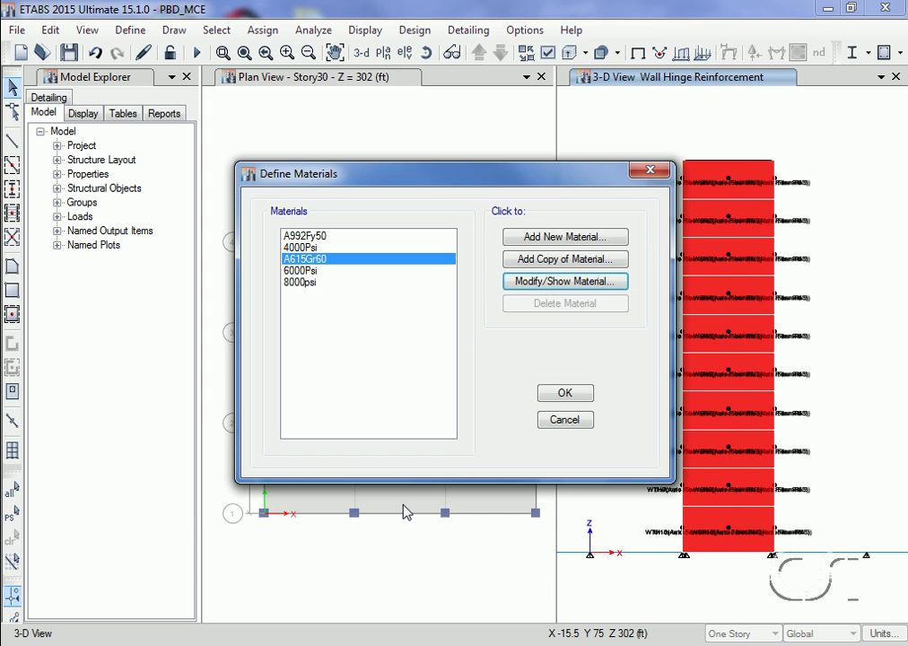
left_click(565, 394)
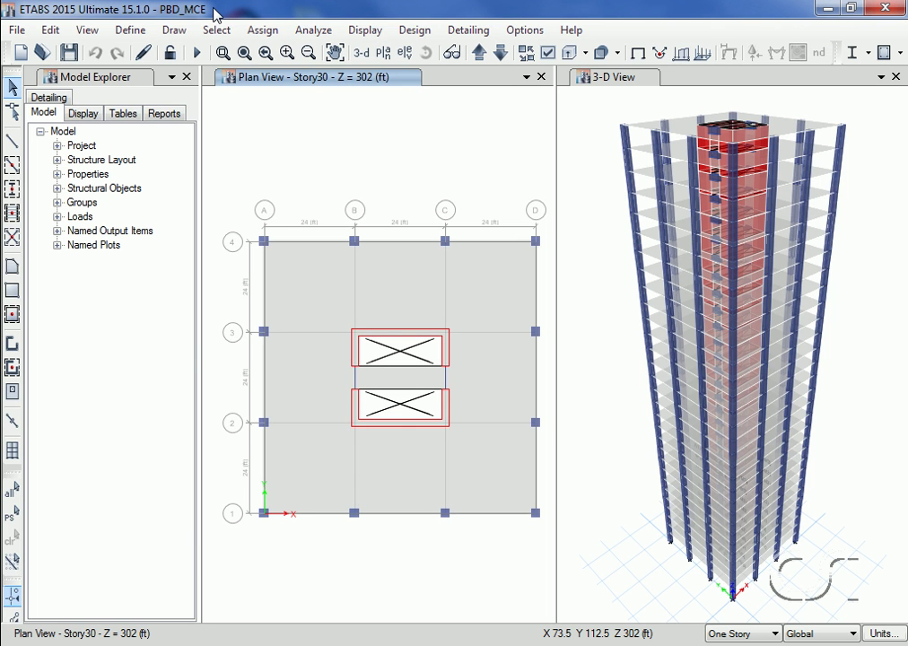
Select all frame objects that have the Coupling_Bm section property
left_click(217, 30)
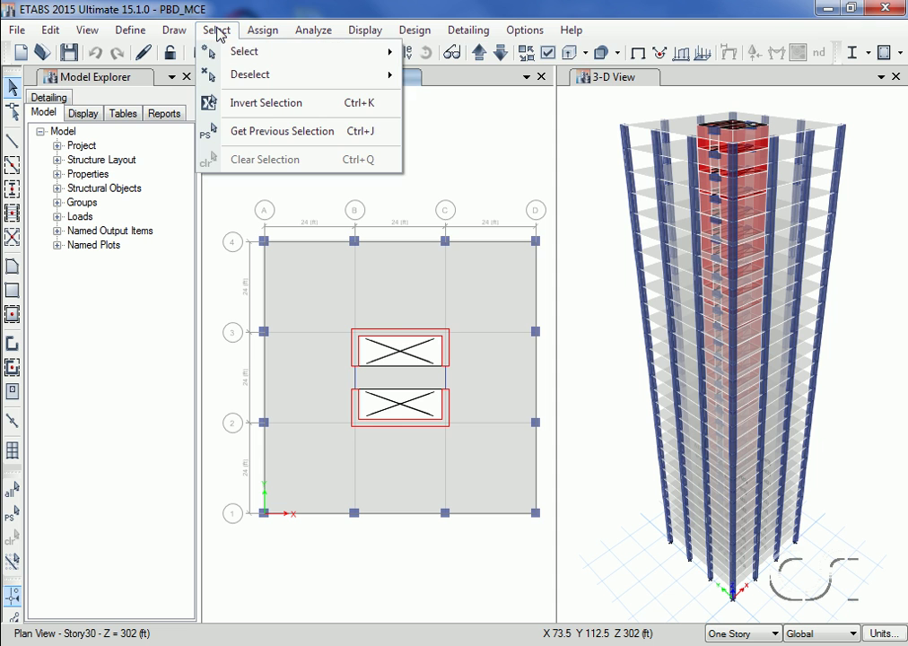
mouse_move(243, 51)
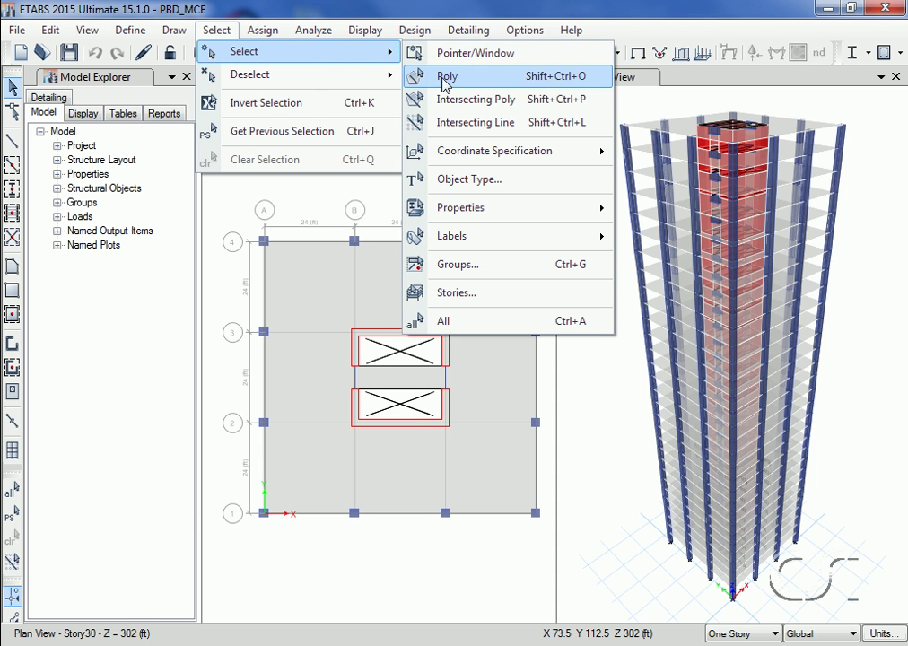
mouse_move(446, 215)
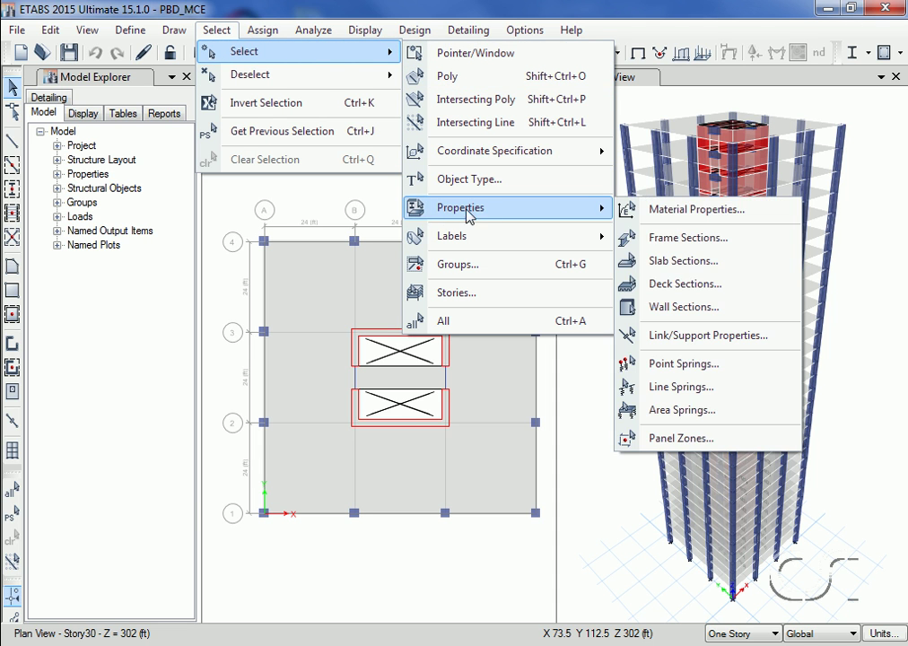
left_click(689, 238)
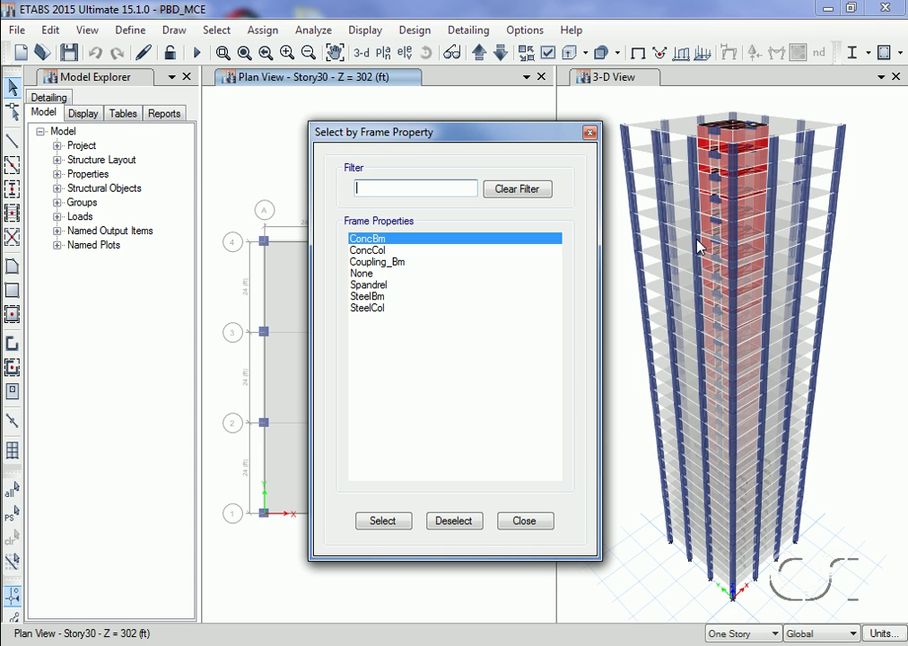
left_click(409, 264)
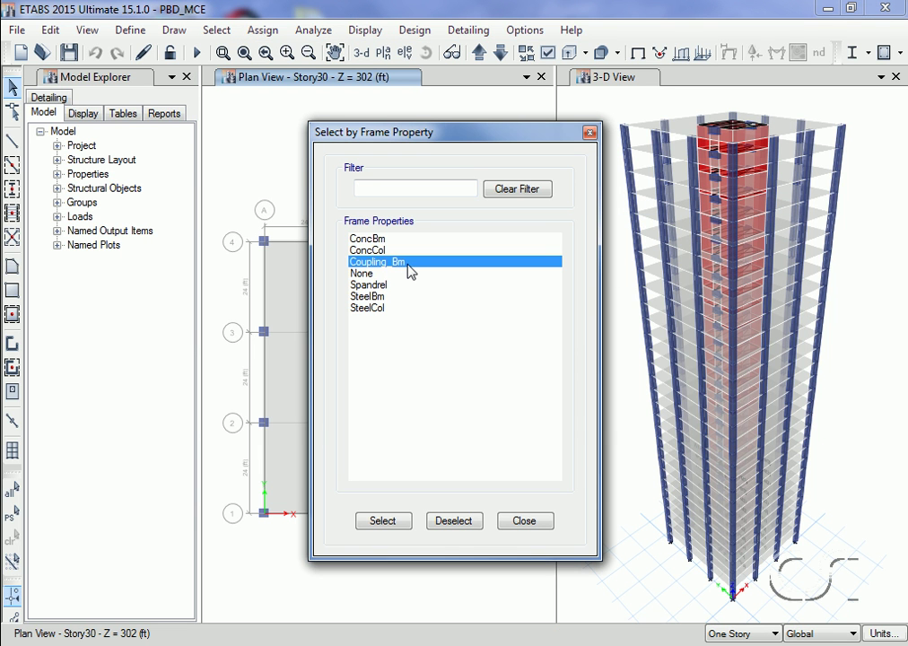
left_click(375, 526)
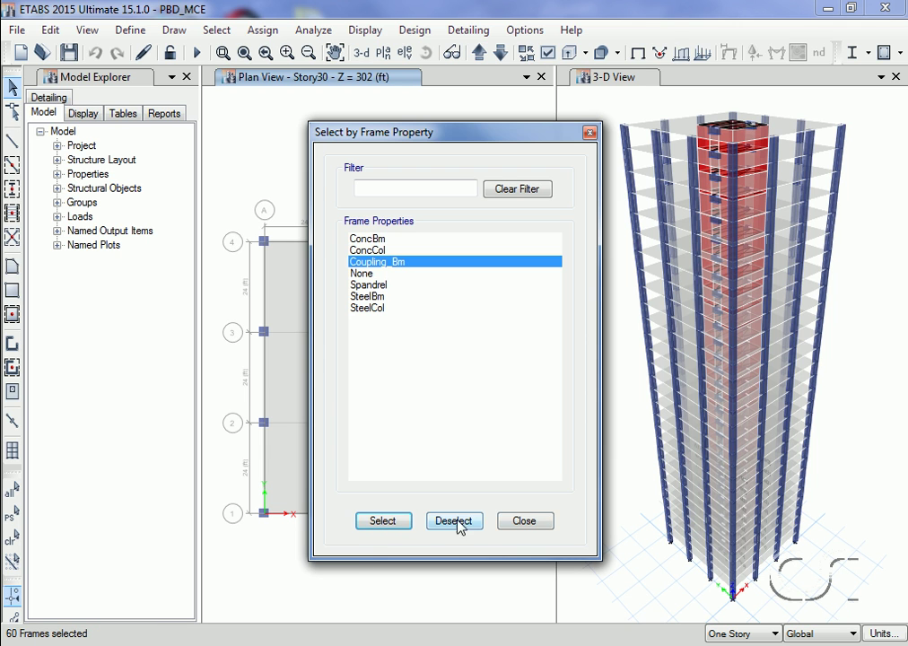
left_click(525, 521)
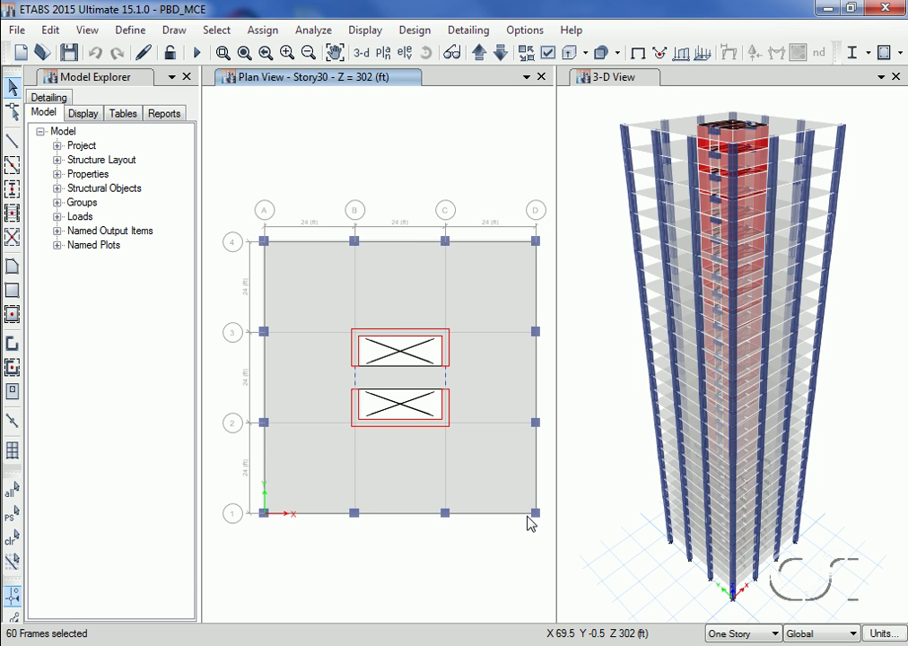
left_click(129, 30)
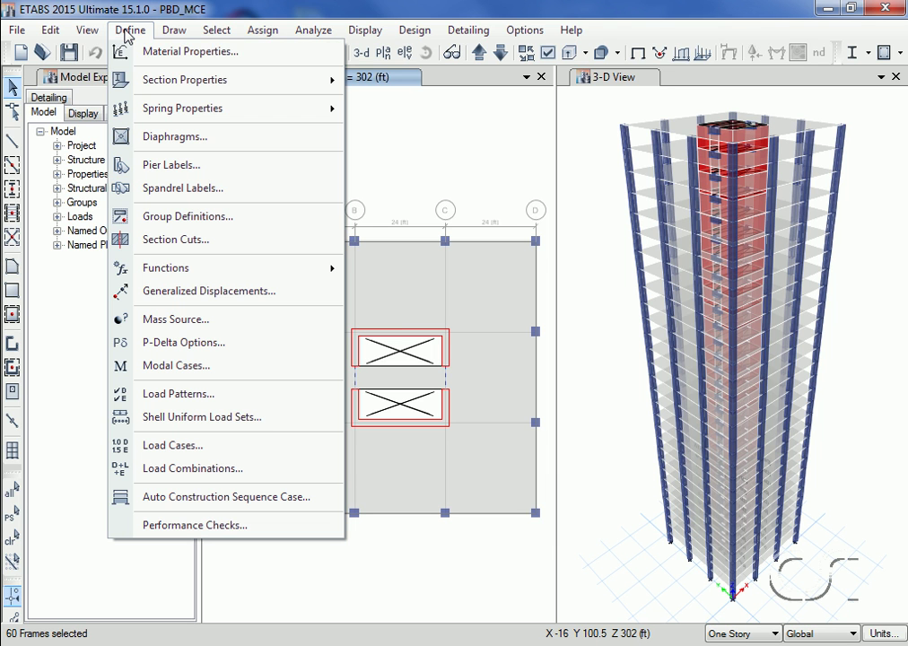
mouse_move(151, 80)
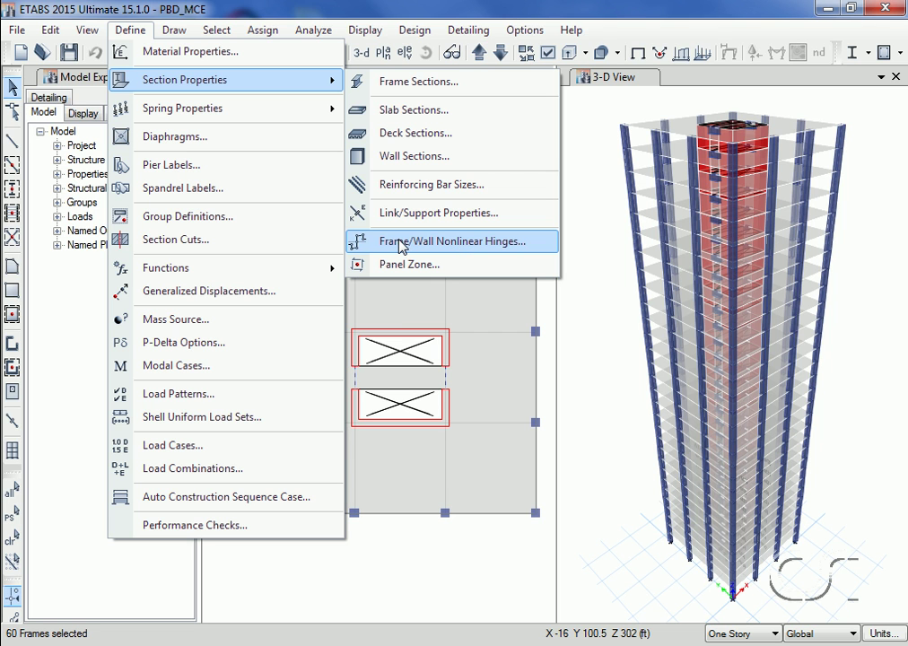
left_click(281, 8)
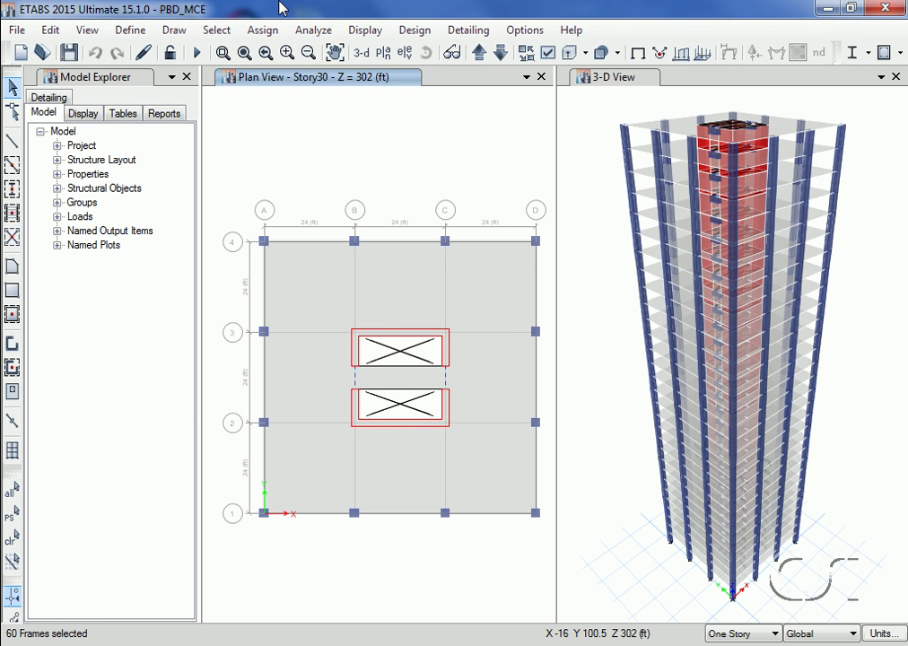
Add an auto M3 hinge at relative distance 0 using ASCE 41-13 Table 10-7 (Concrete Beams - Flexure) Item i and V values from D+L+EqX
left_click(264, 29)
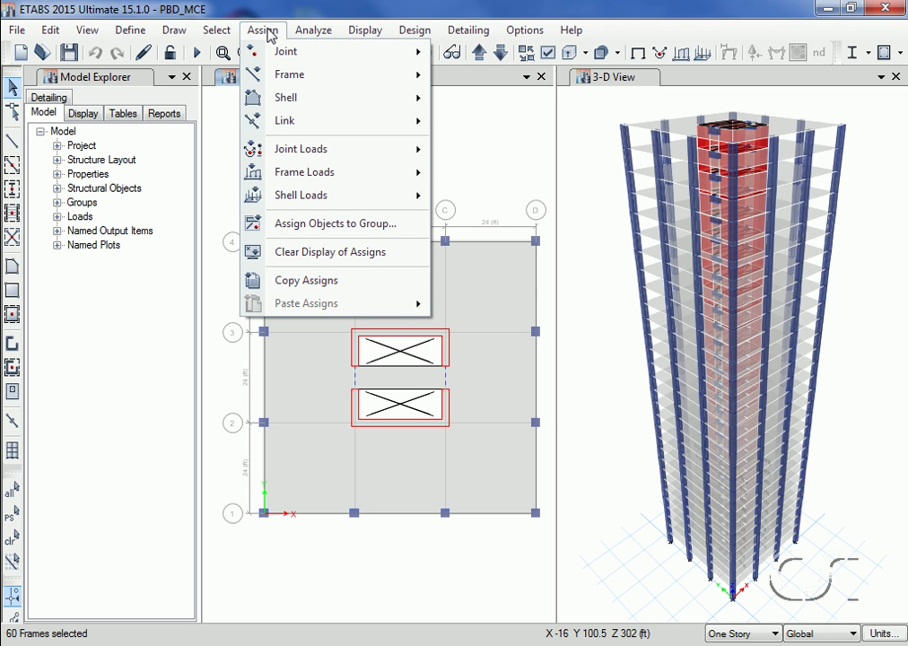
mouse_move(285, 75)
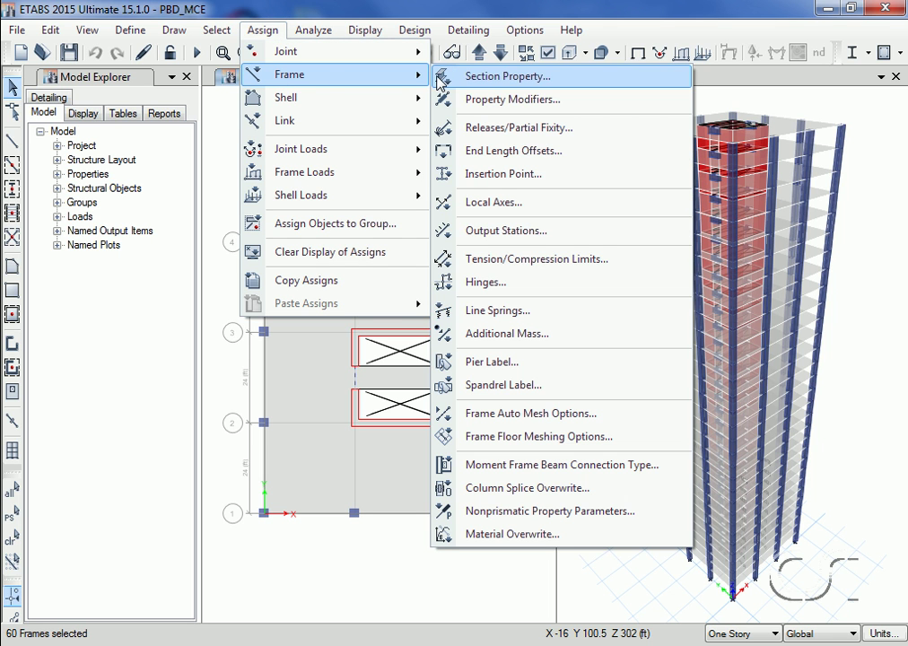
left_click(527, 285)
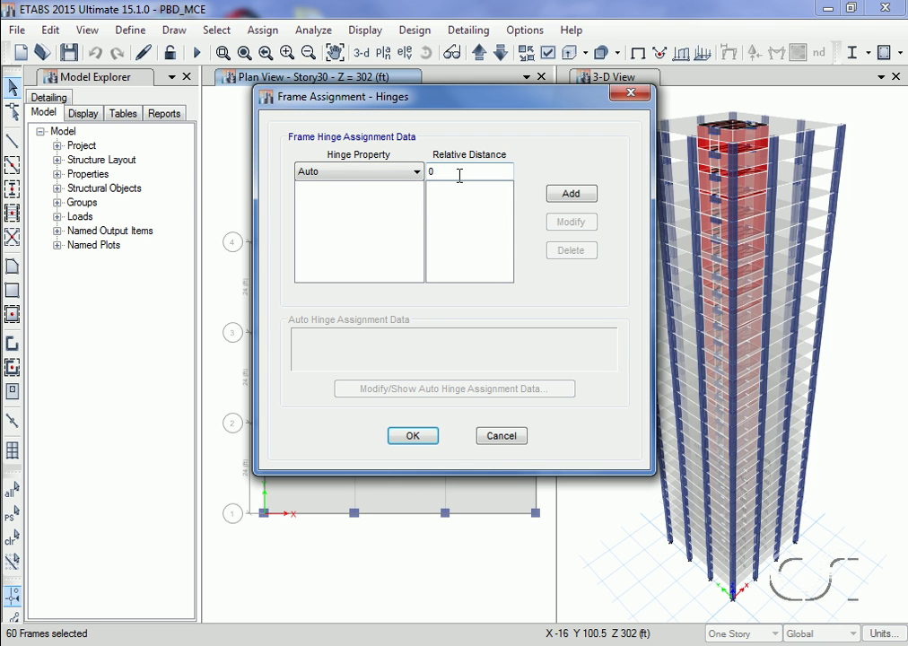
left_click(563, 194)
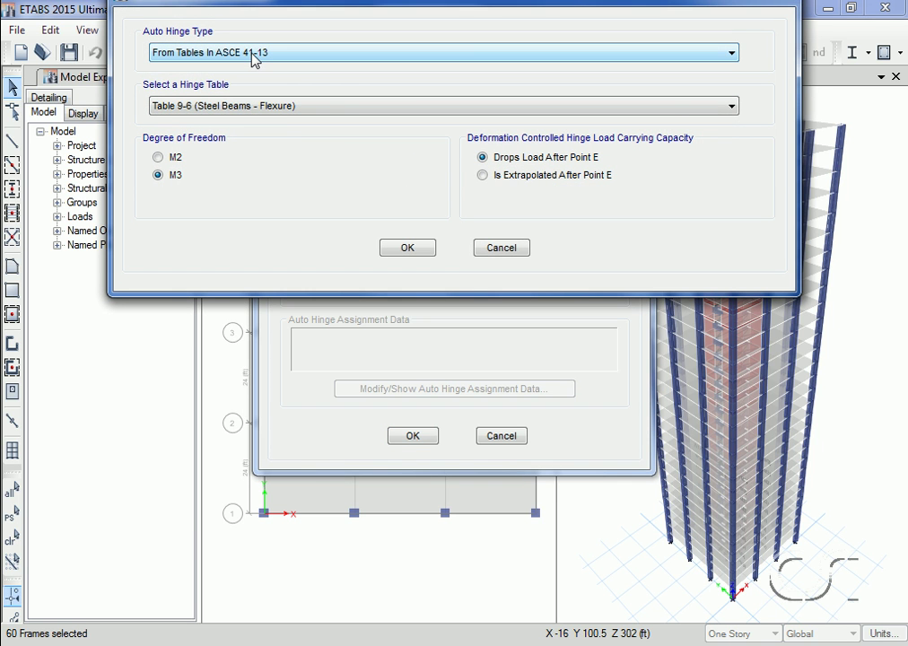
left_click(259, 106)
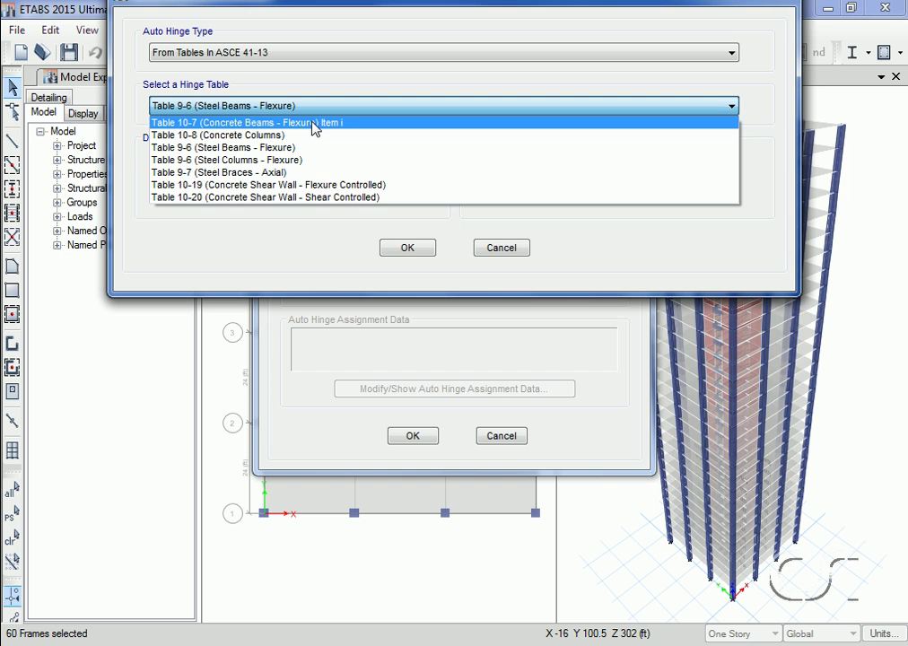
left_click(315, 122)
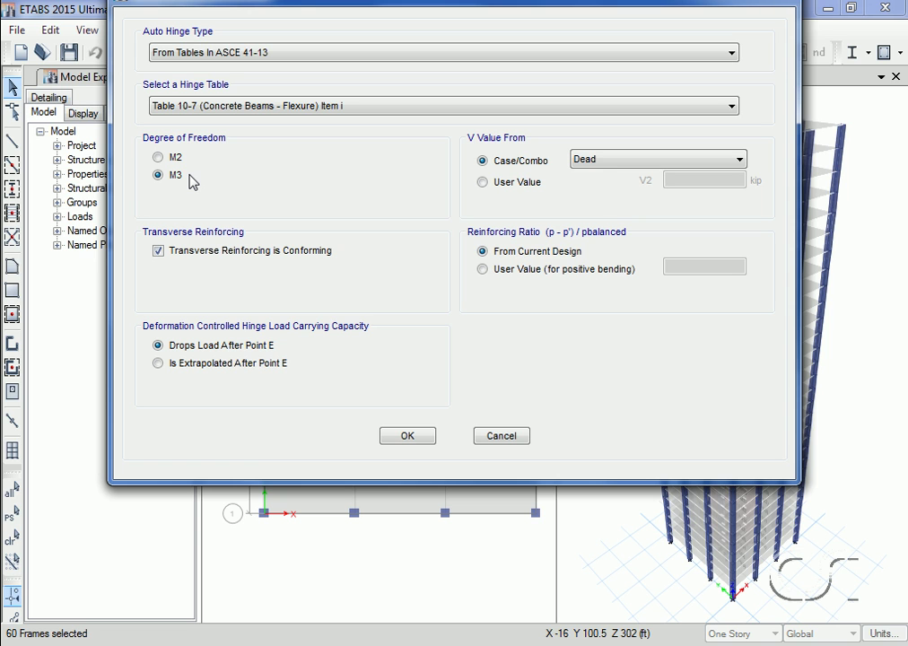
left_click(593, 160)
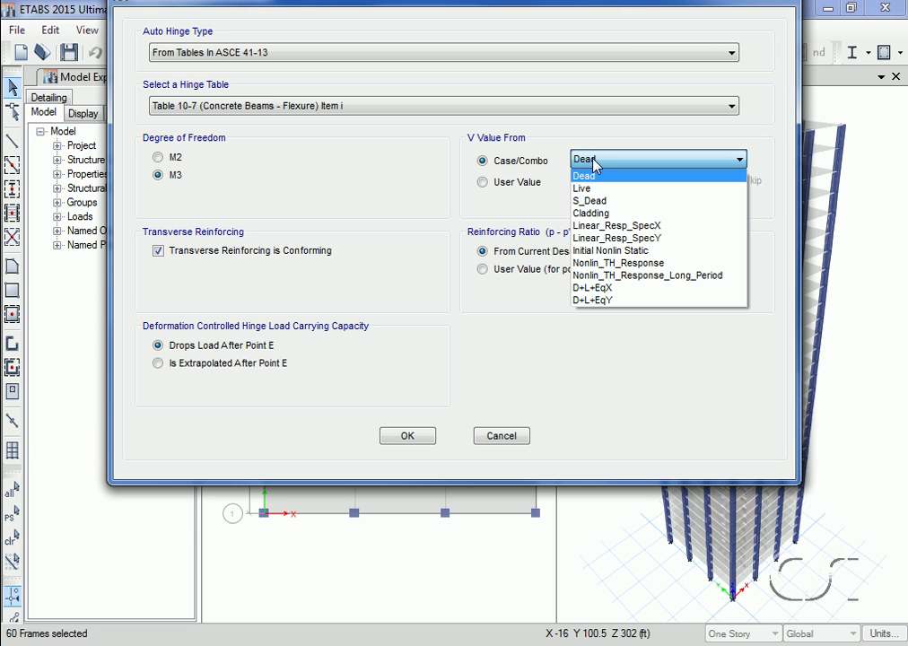
left_click(617, 288)
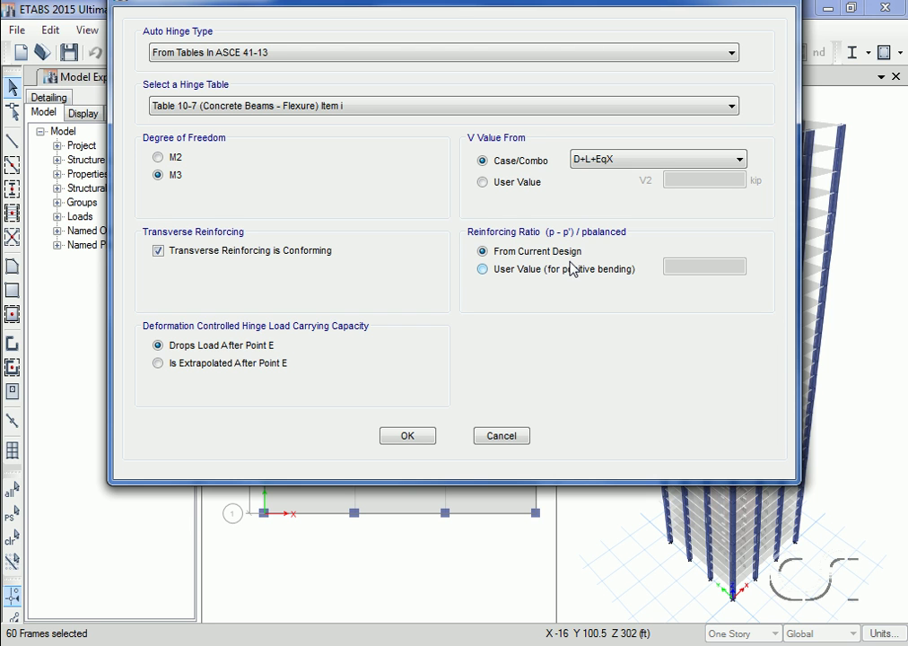
left_click(404, 440)
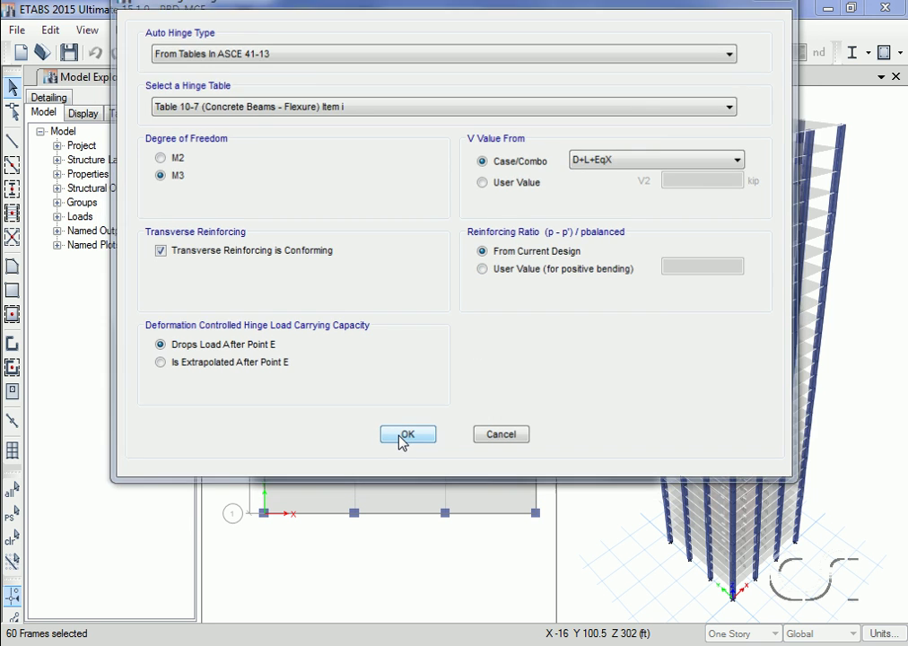
Add a second auto M3 hinge at relative distance 1 with the Table 10-7 concrete beam settings and assign the hinges to the coupling beams
double_click(432, 171)
type("1")
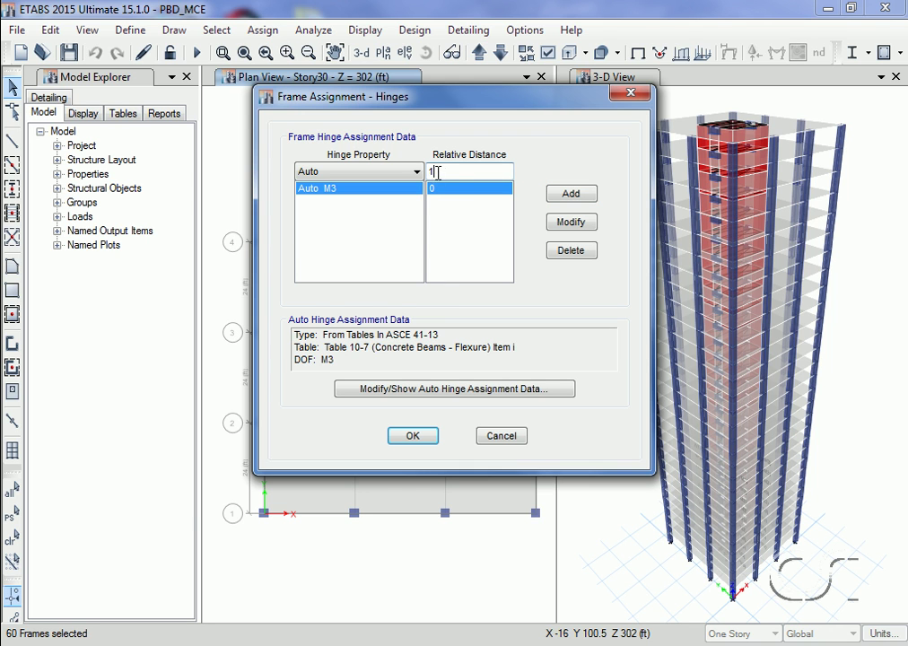
left_click(589, 193)
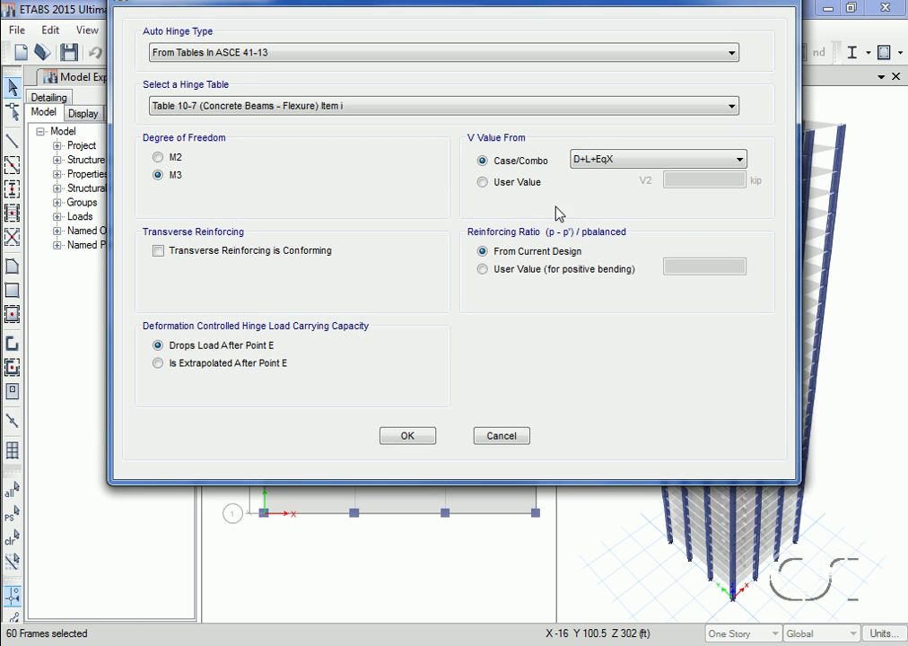
left_click(408, 437)
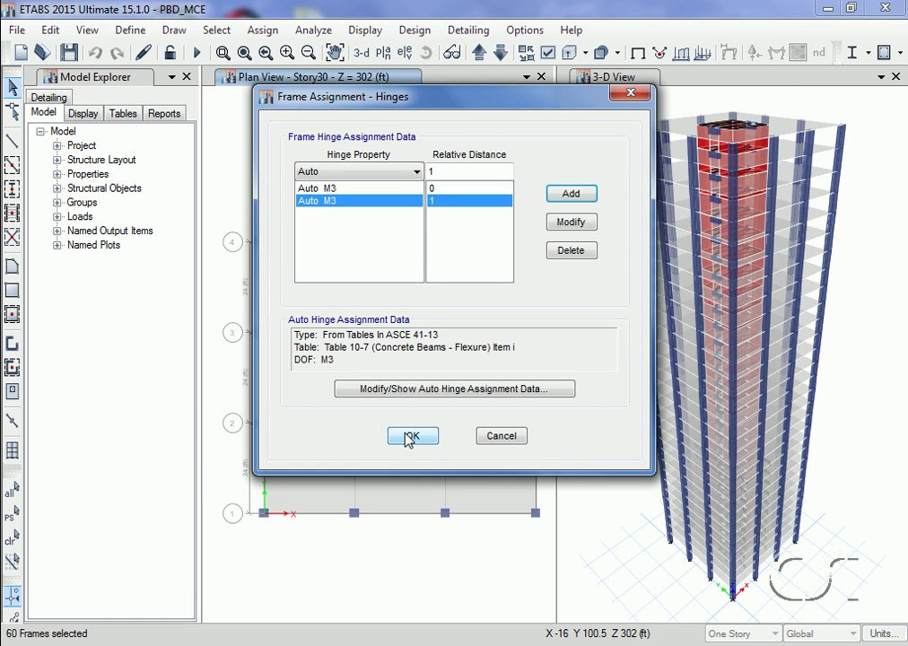
left_click(408, 437)
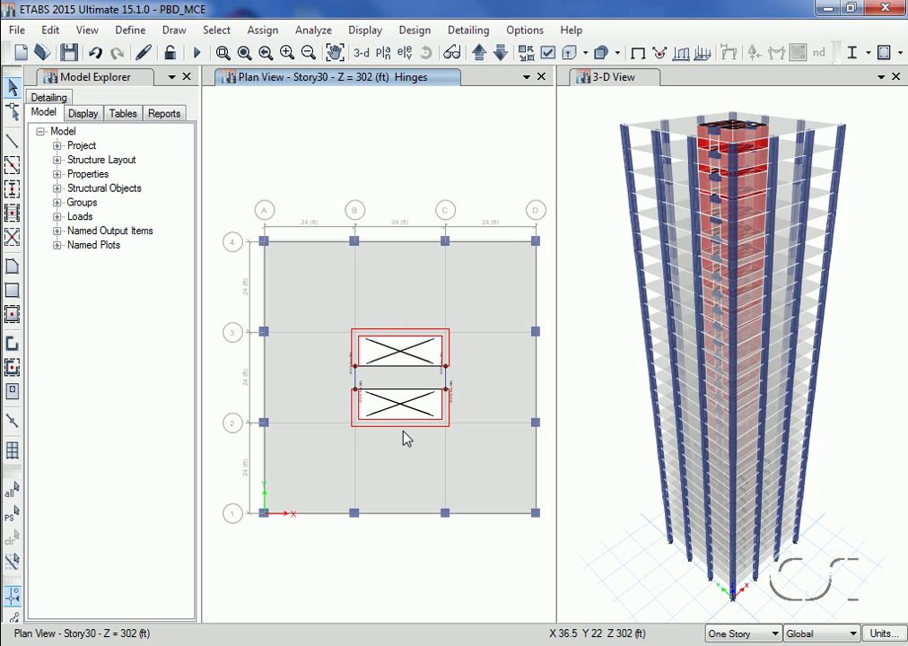
List the generated frame/wall hinge properties and examine the moment-rotation data and acceptance criteria of coupling beam hinge B13H20
left_click(130, 29)
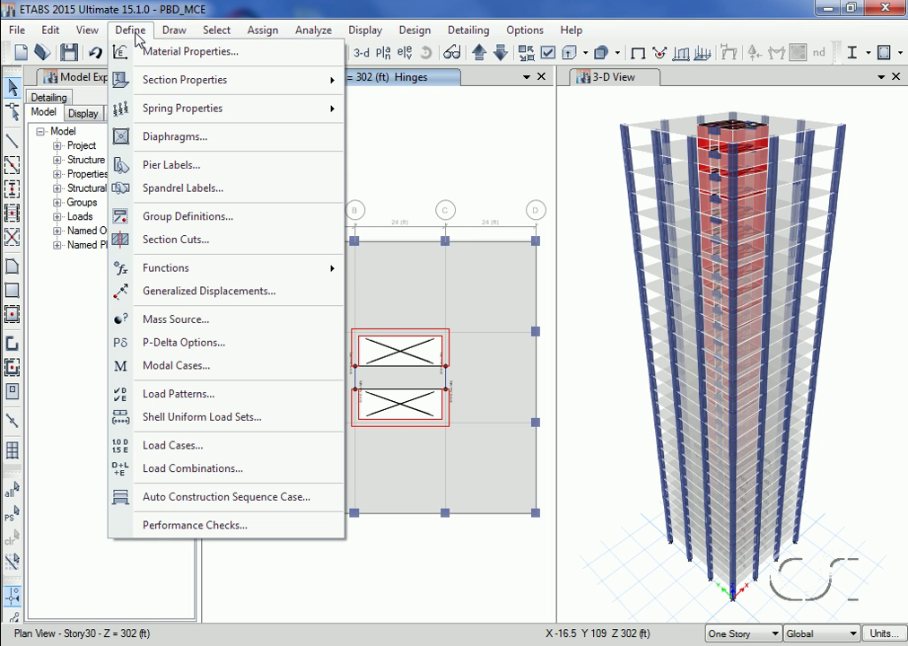
mouse_move(220, 86)
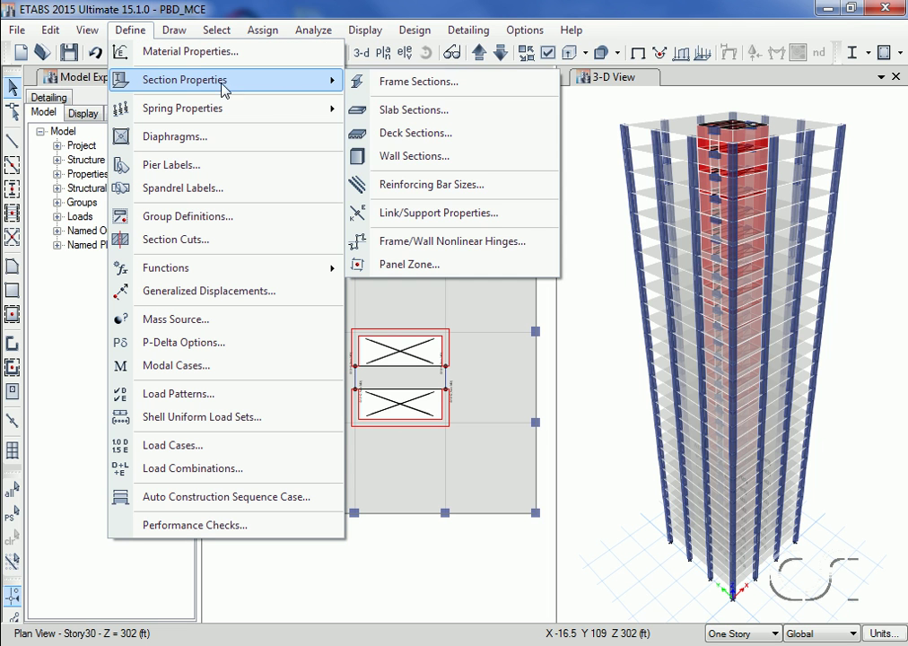
left_click(399, 247)
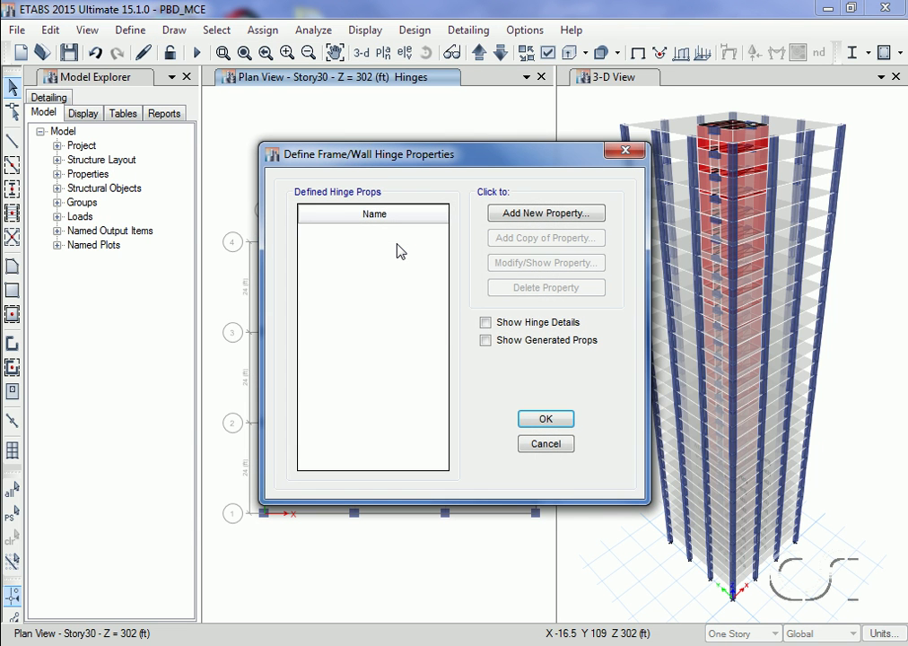
left_click(486, 340)
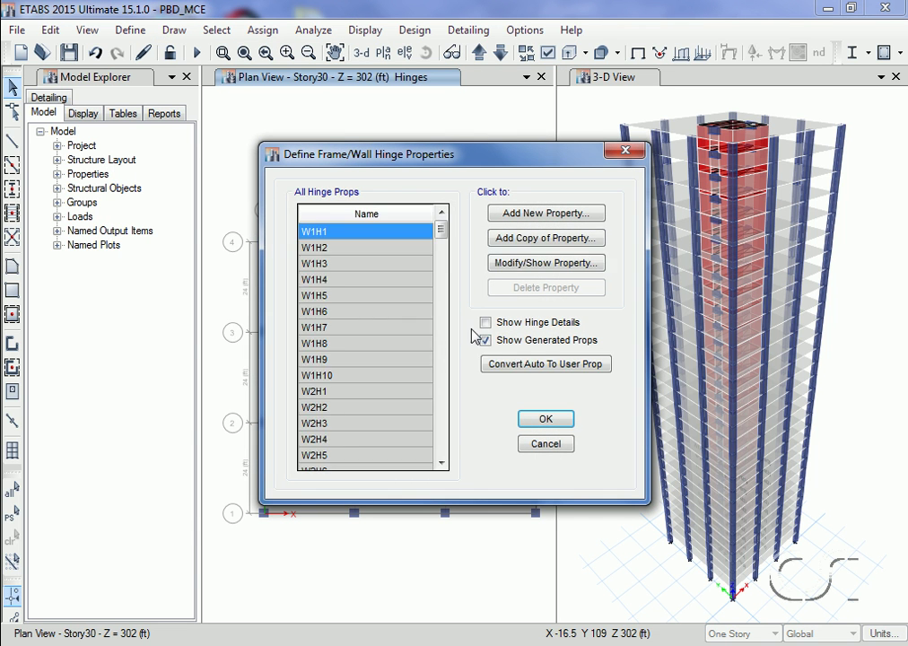
left_click_drag(440, 235, 440, 334)
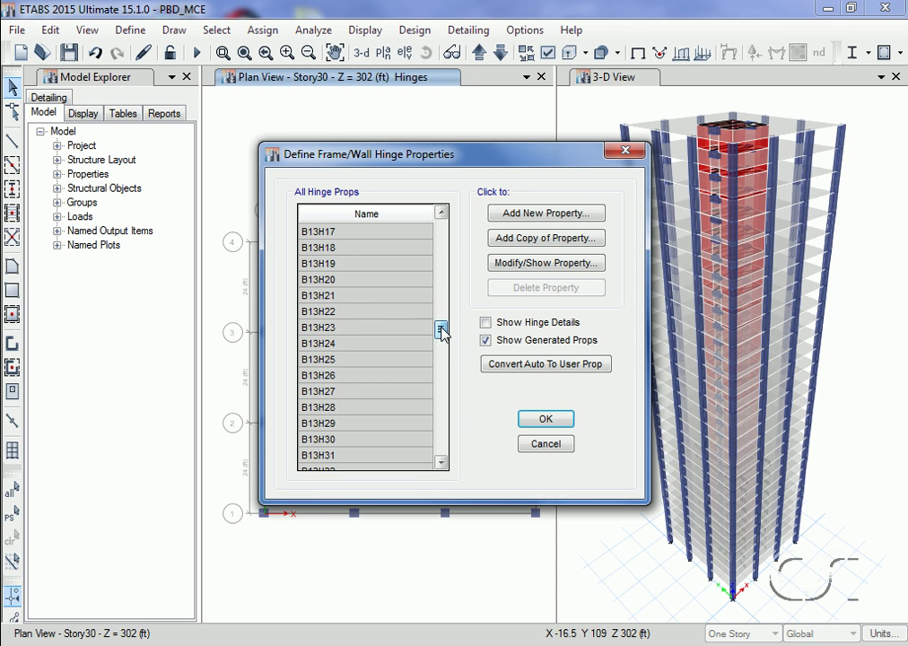
left_click(335, 281)
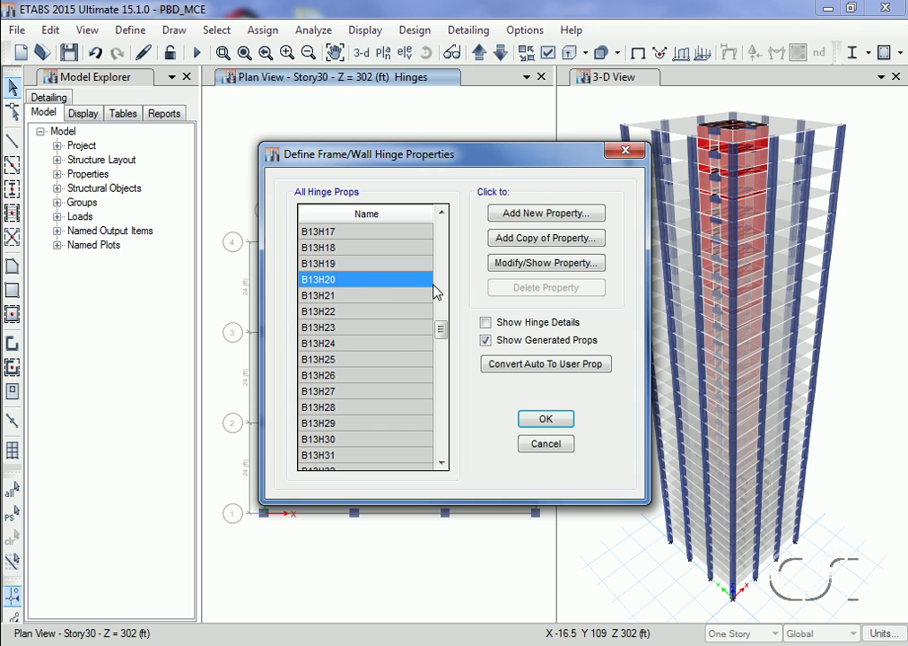
left_click(530, 267)
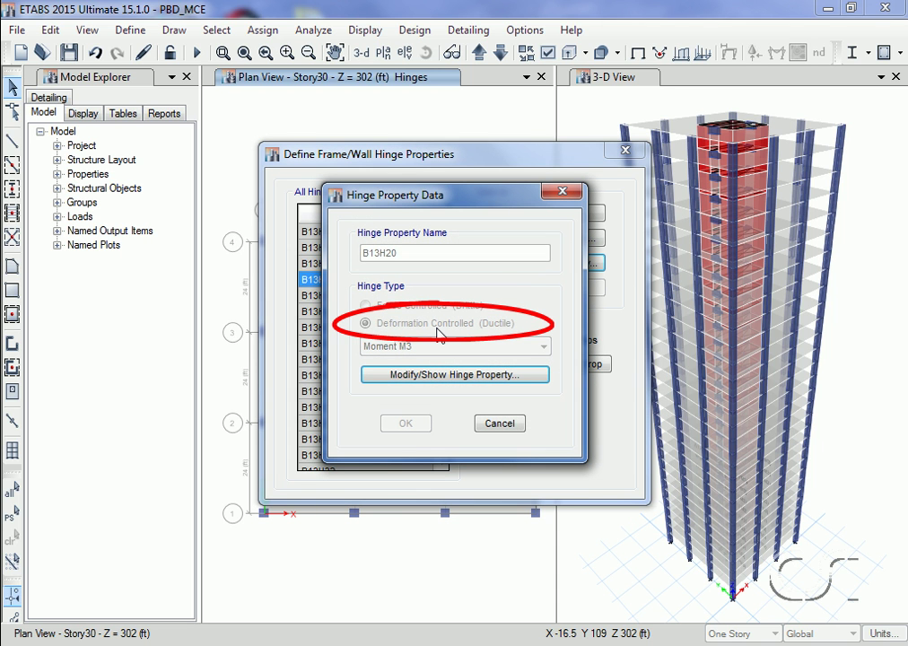
left_click(447, 376)
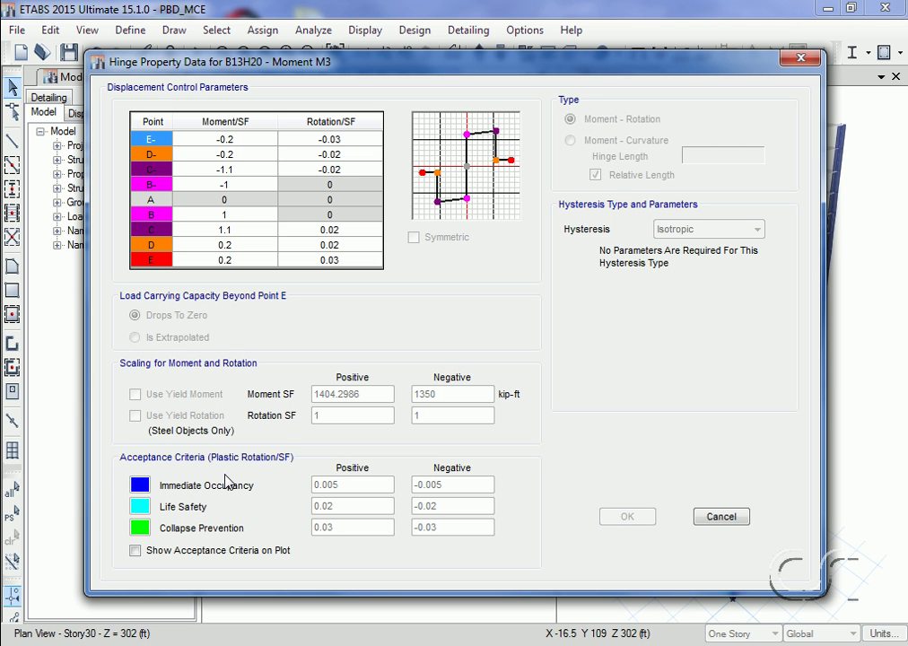
left_click(721, 517)
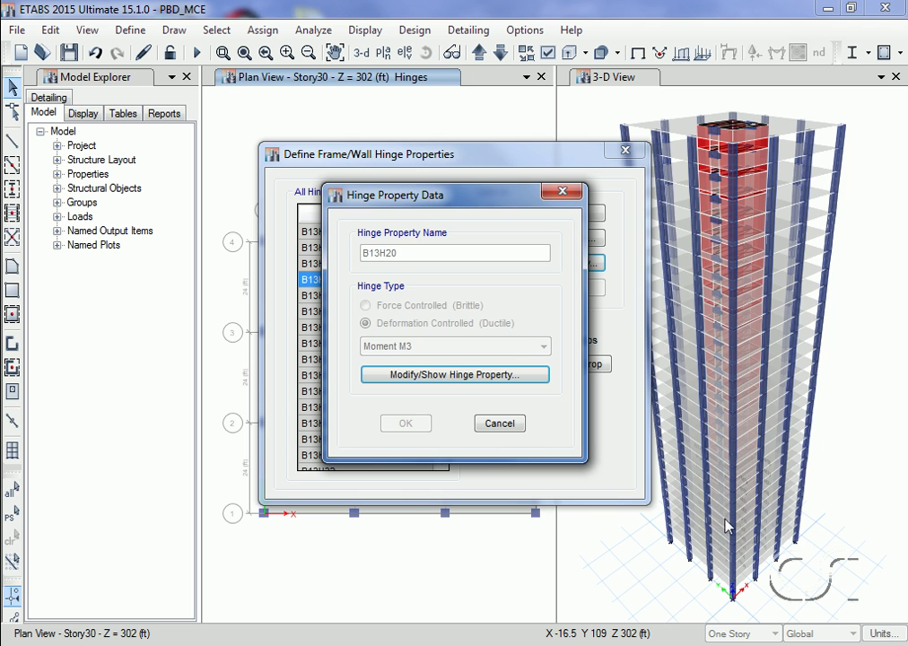
left_click(509, 425)
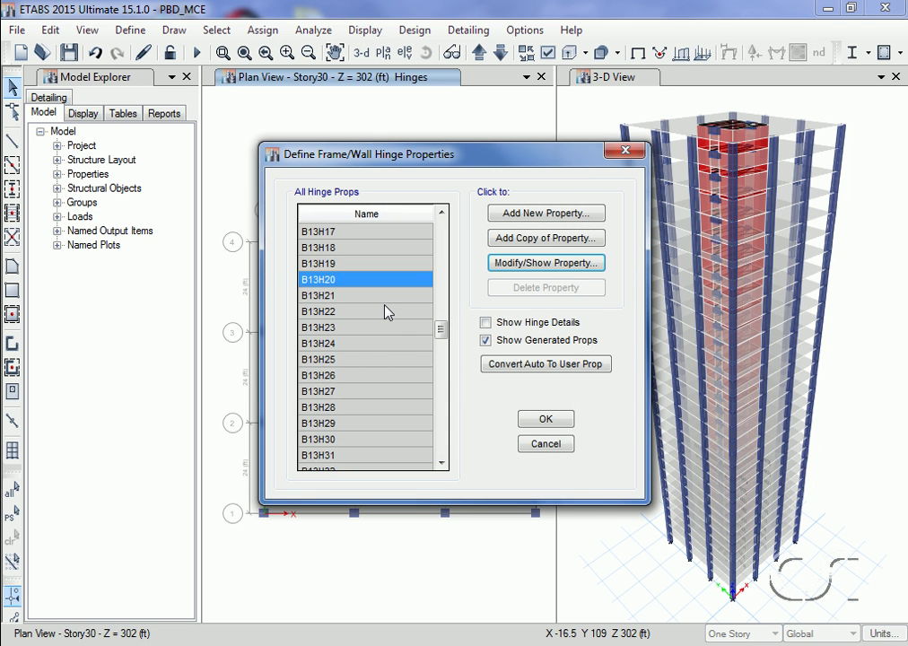
Convert auto hinge B13H20 to a user property, review the hysteresis types available for its M3 hinge data, and discard the changes
left_click(538, 370)
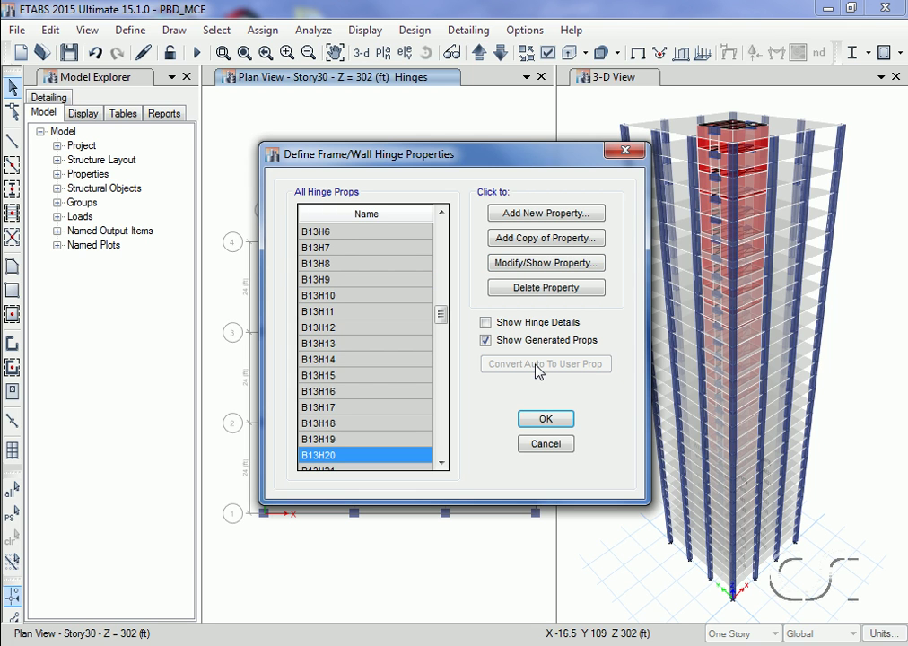
left_click(555, 263)
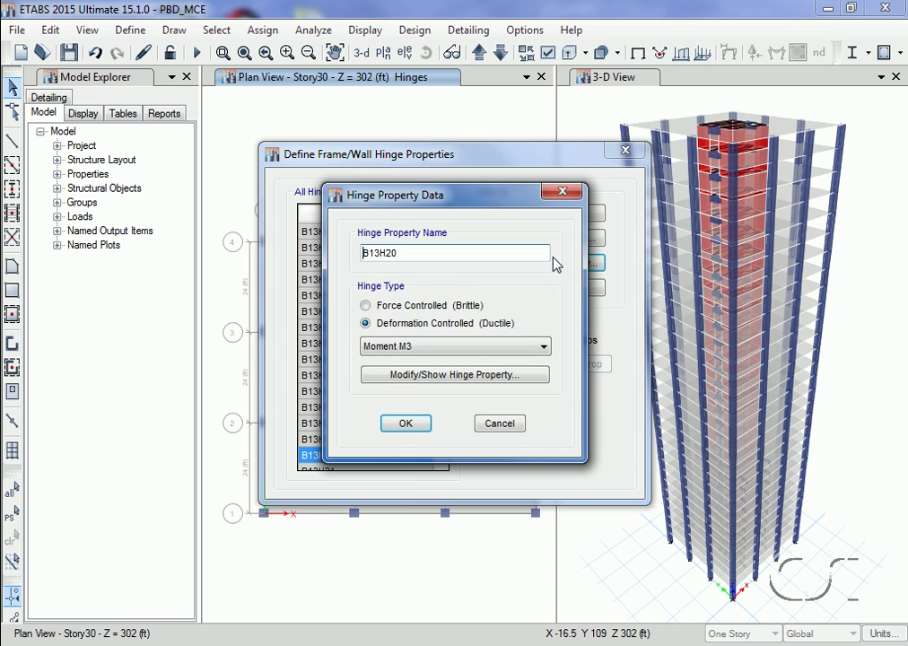
left_click(499, 382)
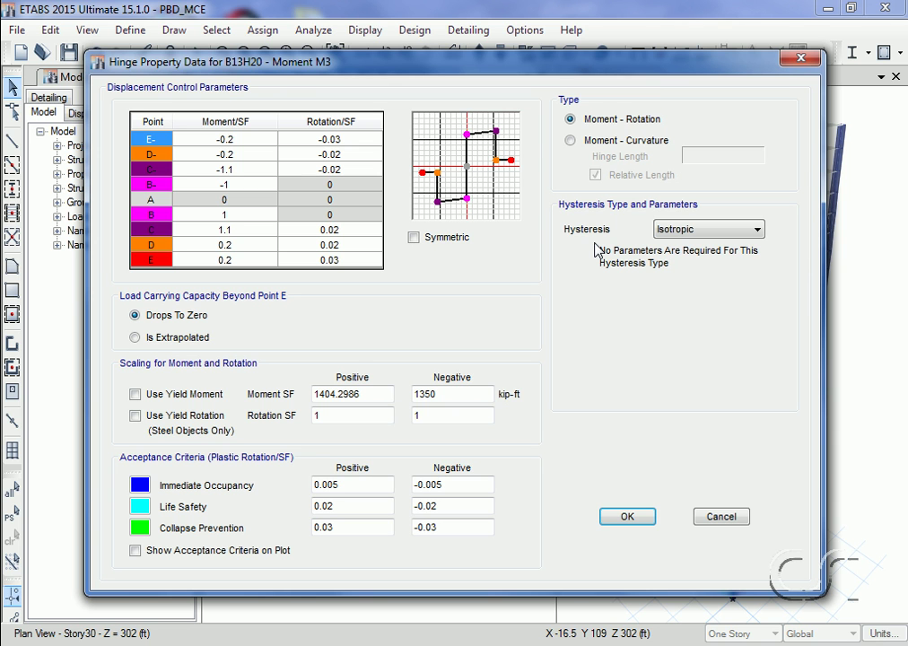
left_click(728, 233)
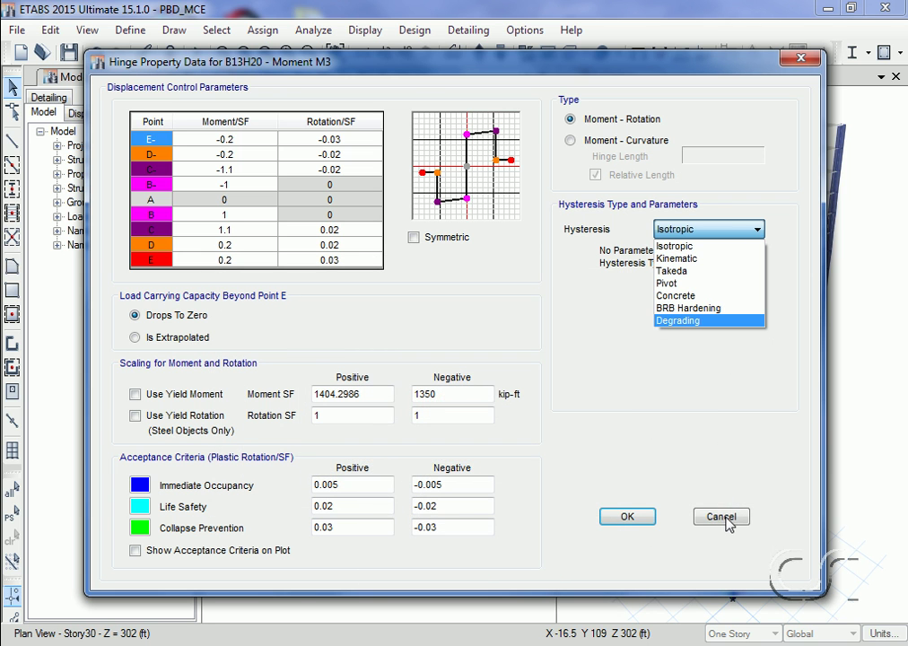
left_click(723, 521)
left_click(723, 518)
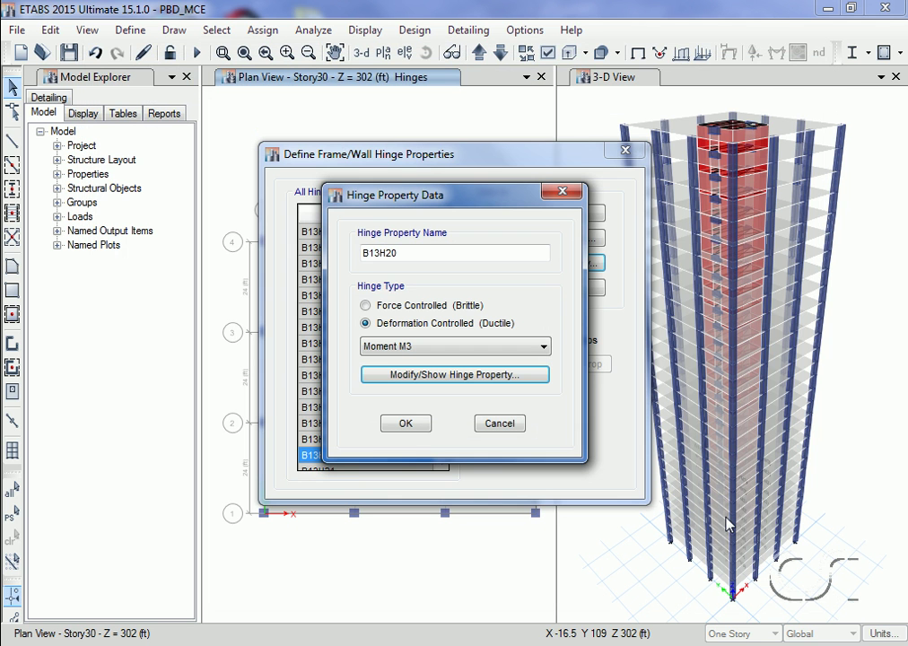
left_click(521, 429)
left_click(537, 446)
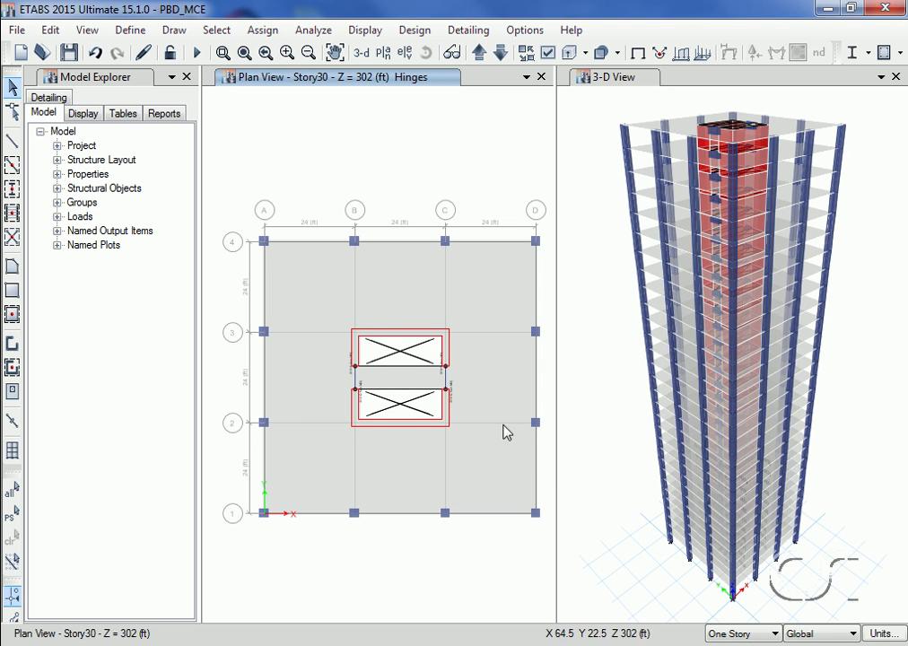
Examine the hinge overwrites assigned to the Story30 coupling beam on grid line C
right_click(449, 386)
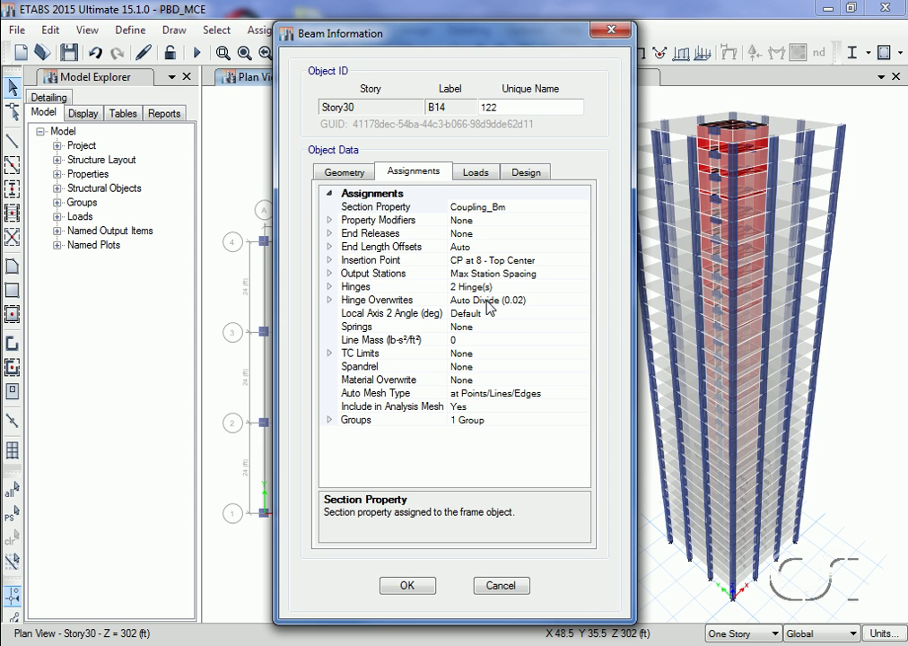
left_click(330, 300)
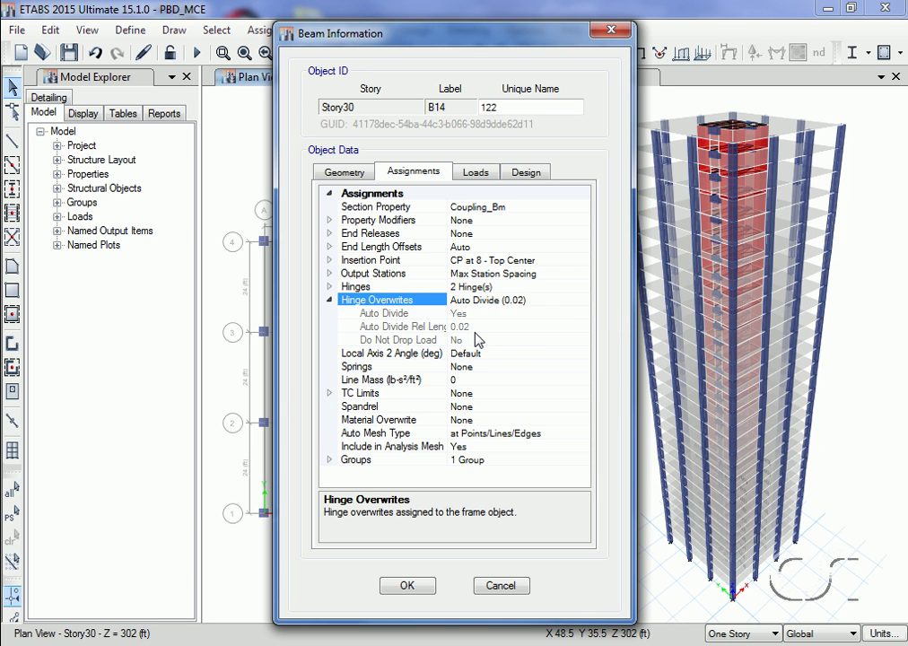
left_click(408, 586)
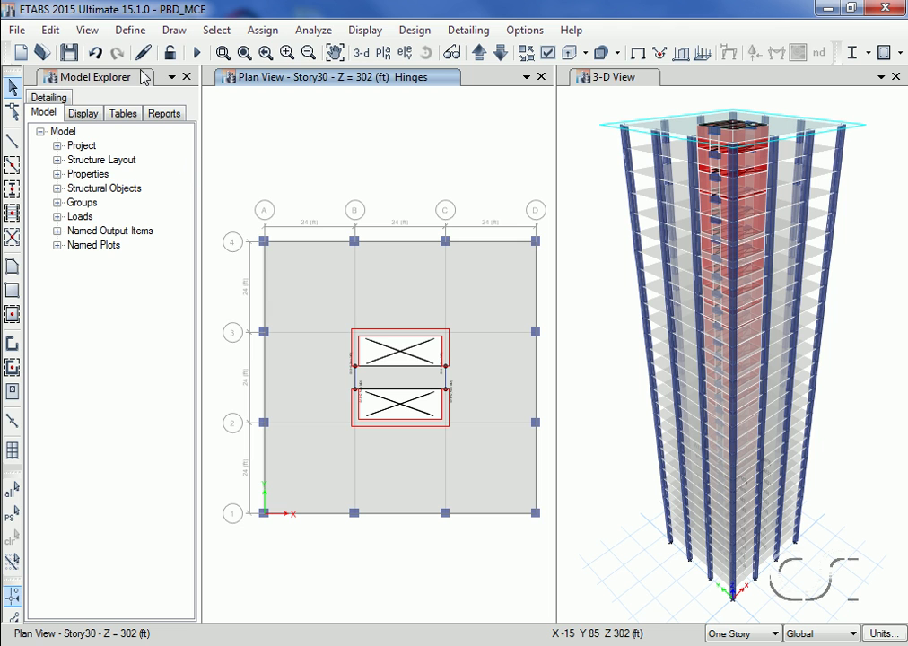
Review the definition and graph of the LACC_NOR-1 time history function
left_click(122, 30)
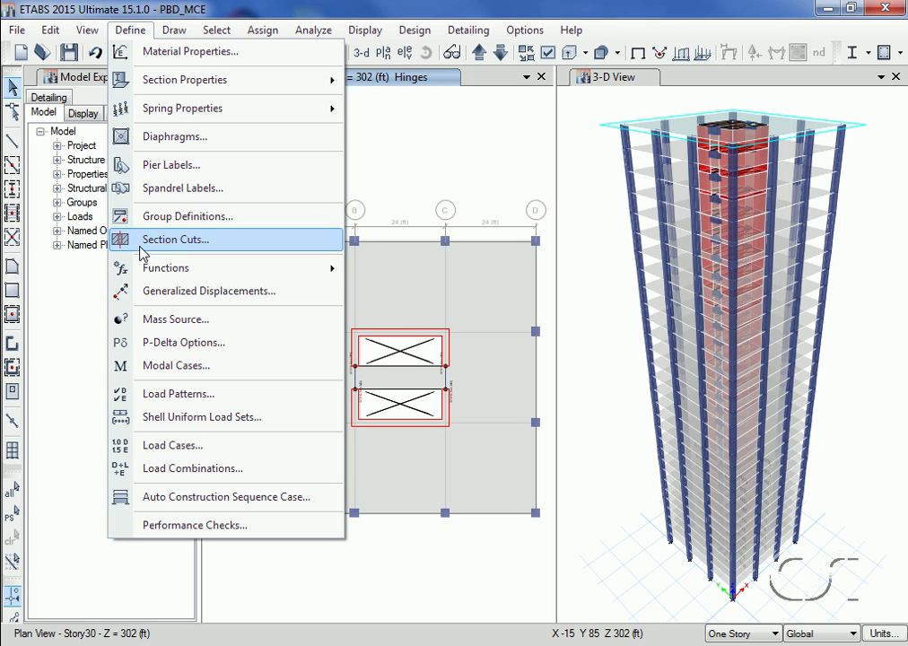
mouse_move(219, 272)
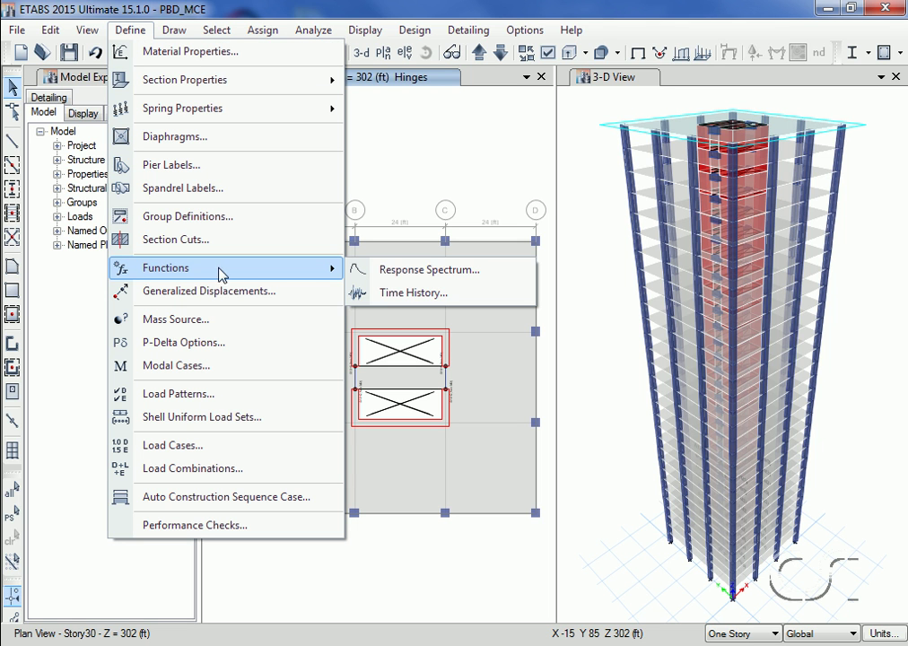
left_click(441, 296)
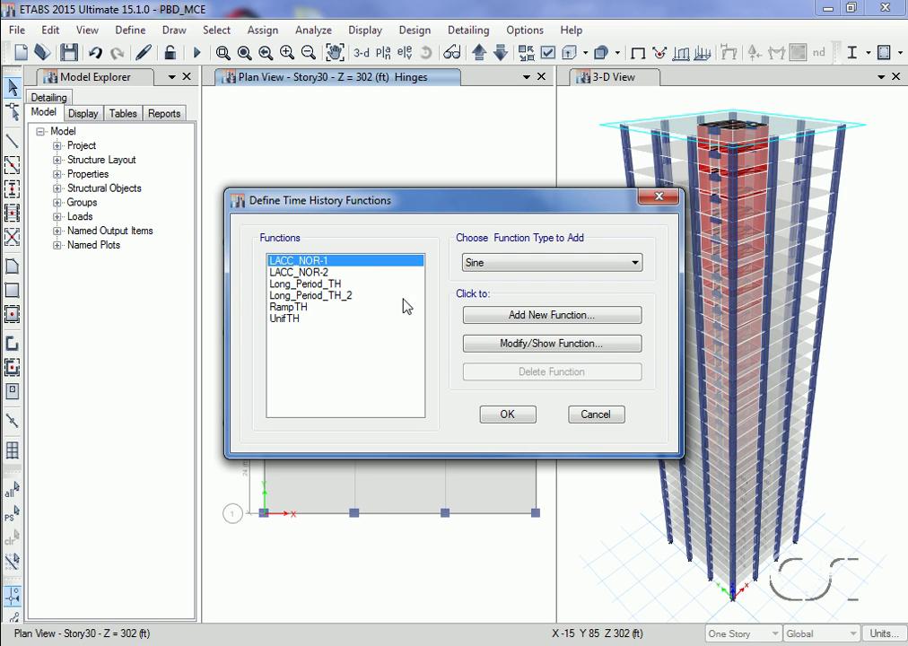
left_click(484, 344)
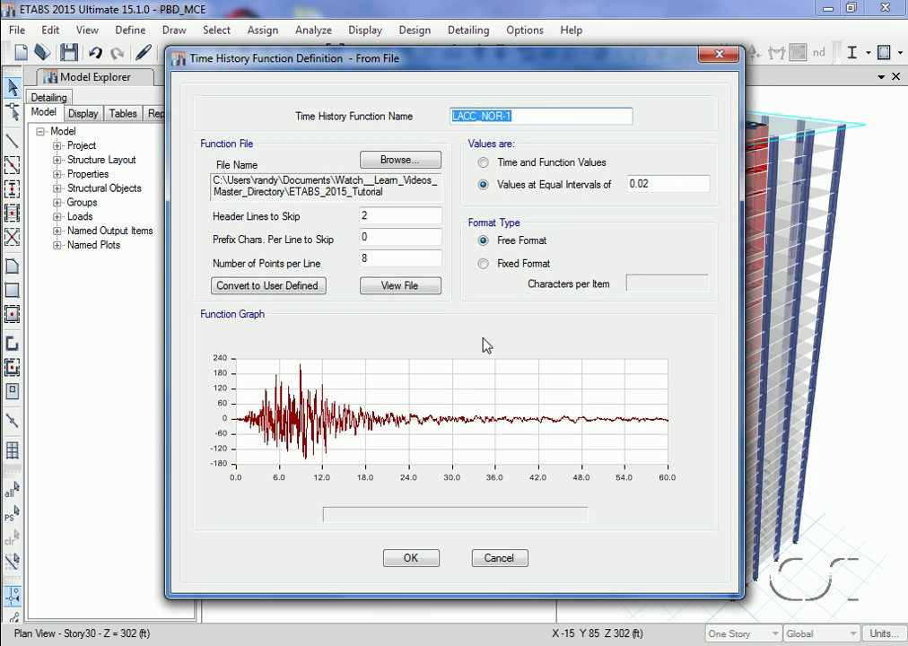
left_click(420, 559)
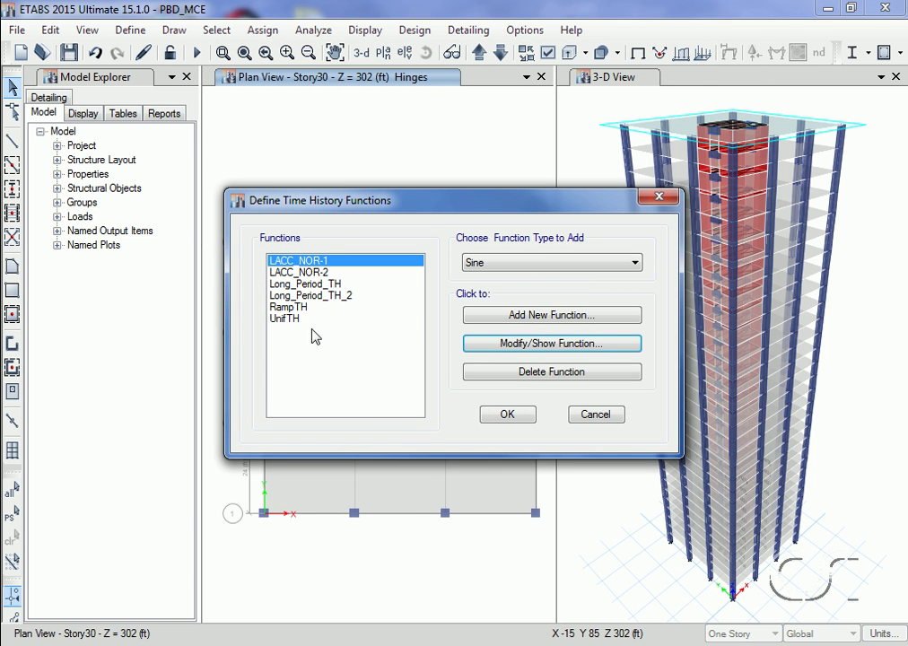
Review the Long_Period_TH function with only the matched time history plotted in both the response spectrum and acceleration graphs
left_click(368, 284)
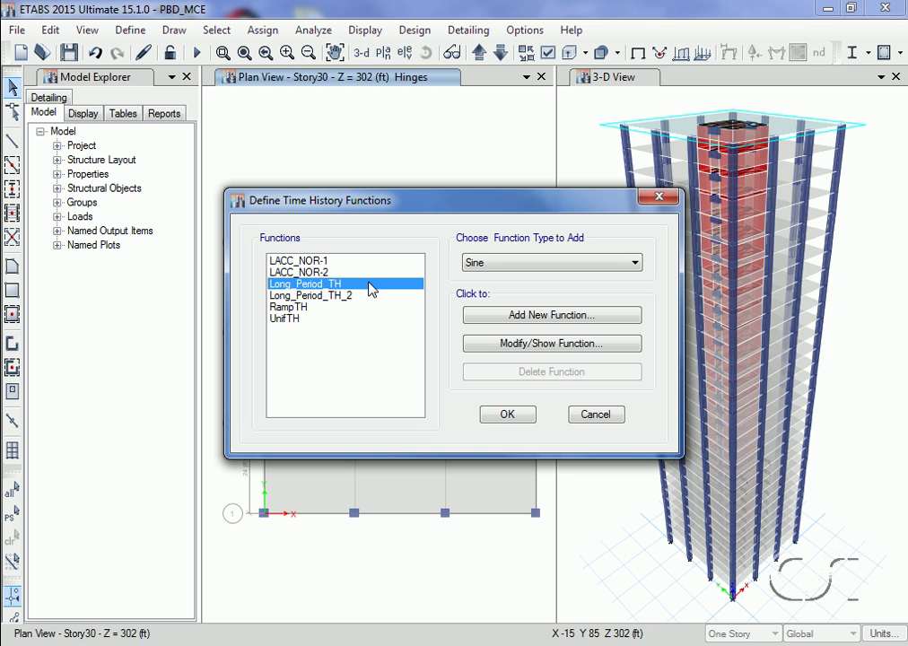
left_click(490, 346)
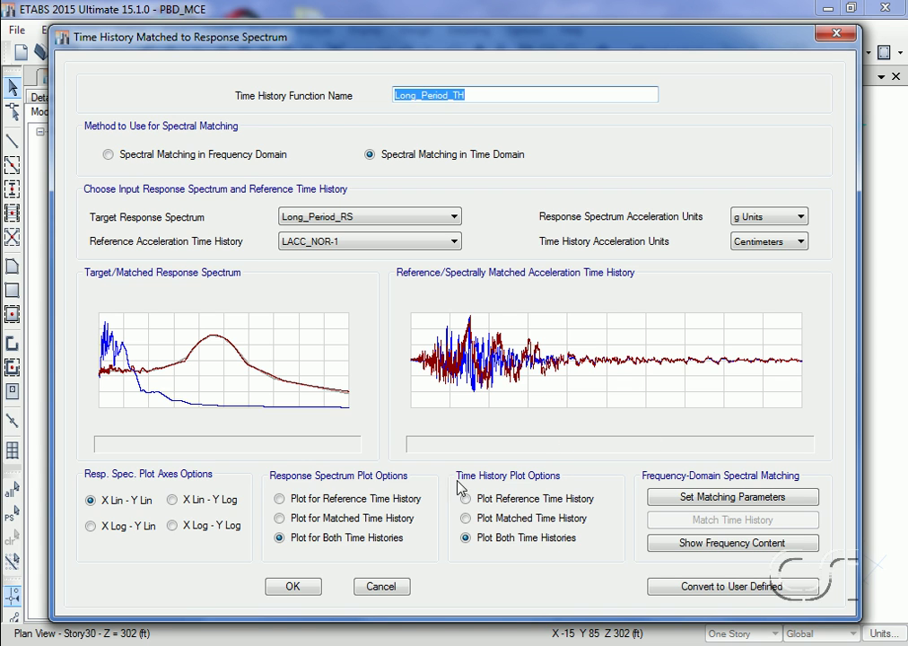
left_click(465, 519)
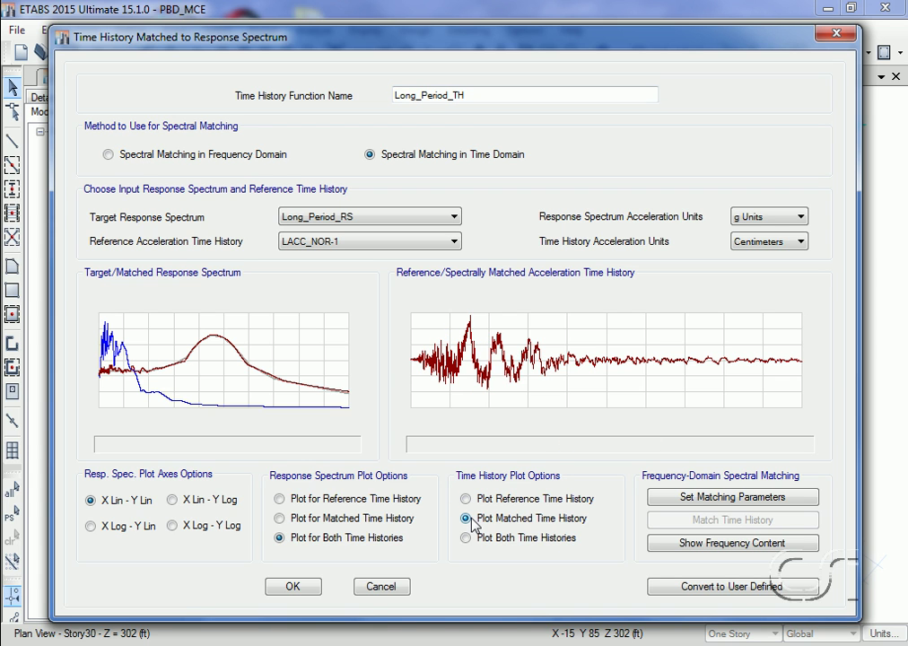
left_click(295, 524)
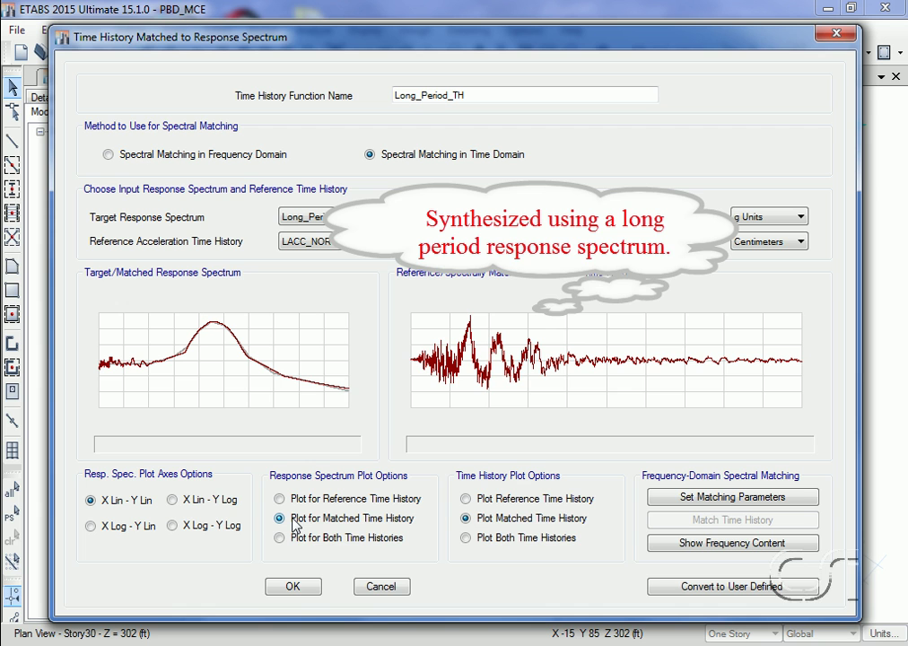
mouse_move(204, 327)
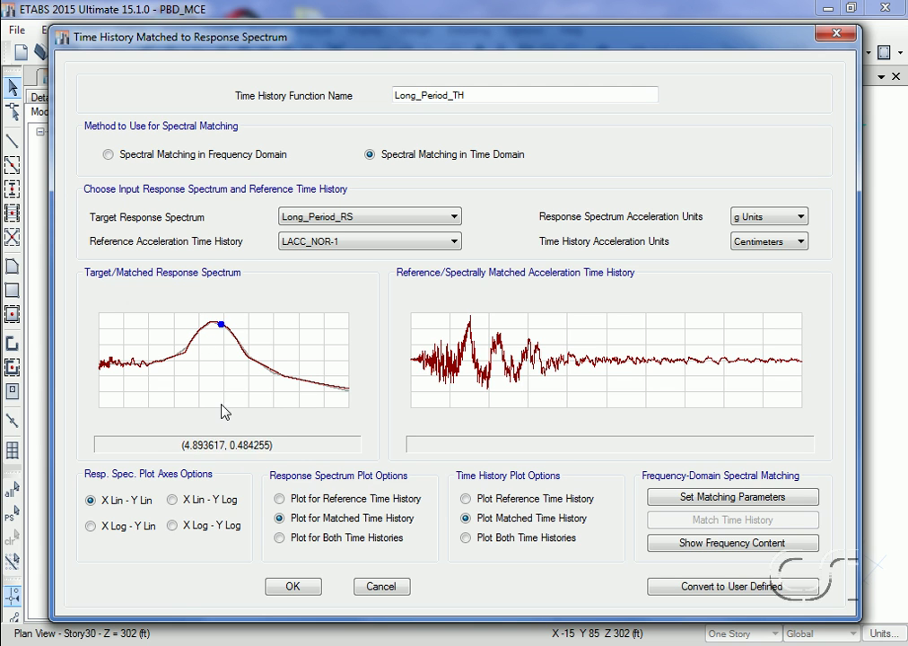
left_click(293, 586)
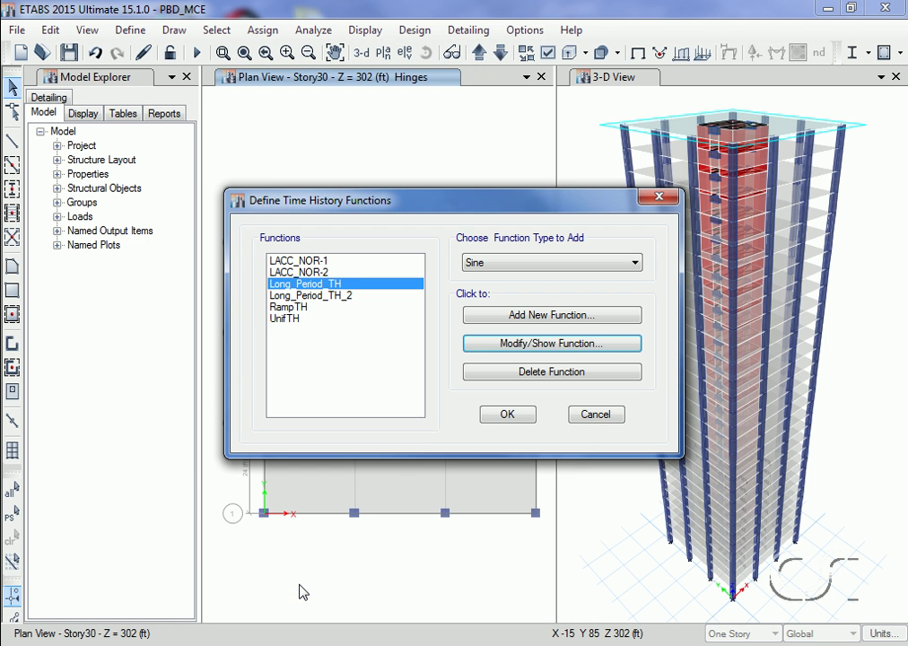
left_click(507, 414)
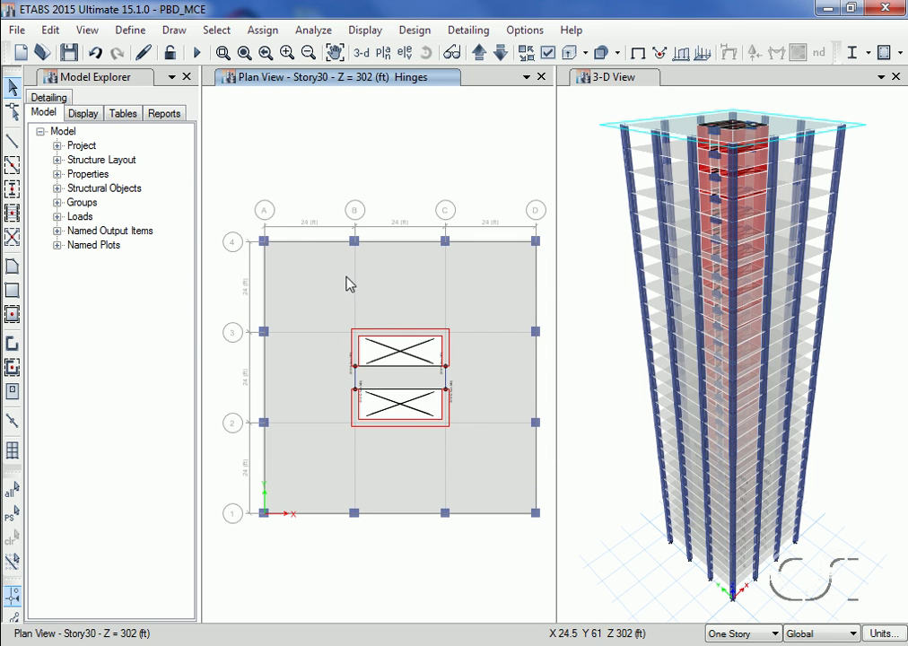
Review the defined load cases from Dead through Nonlin_TH_Response_Long_Period and their case types
left_click(127, 32)
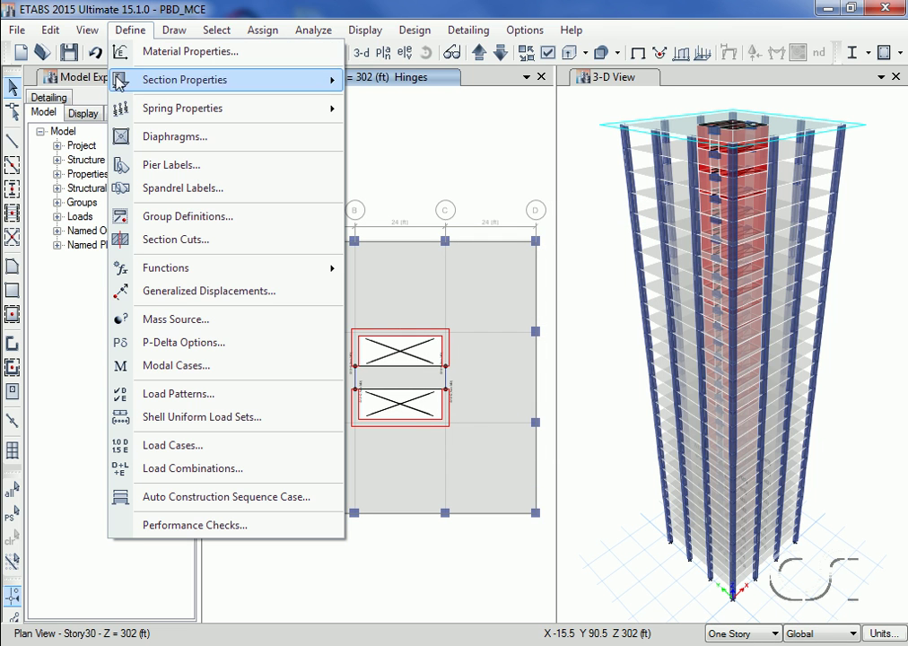
left_click(178, 449)
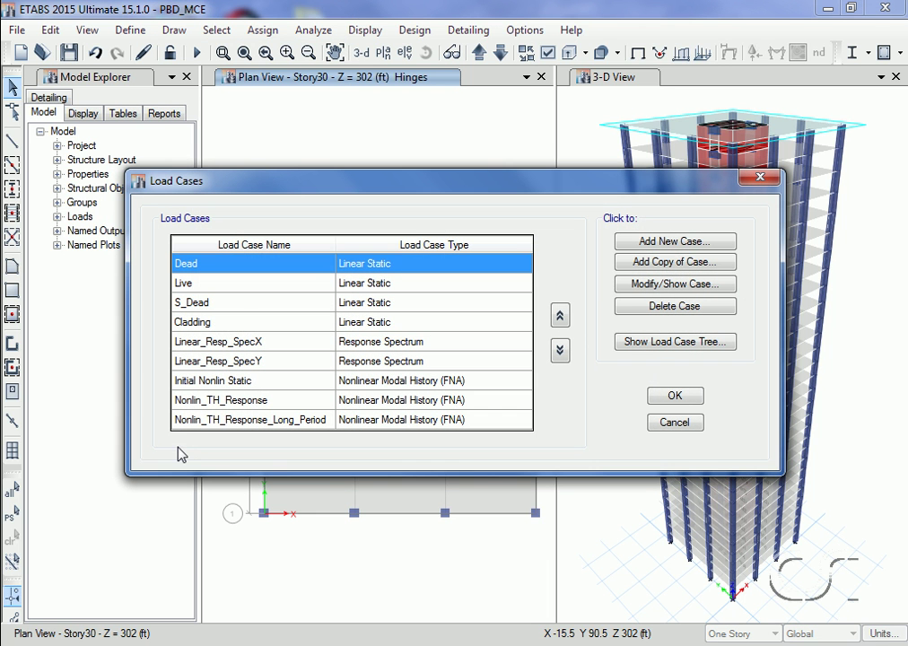
left_click(240, 283)
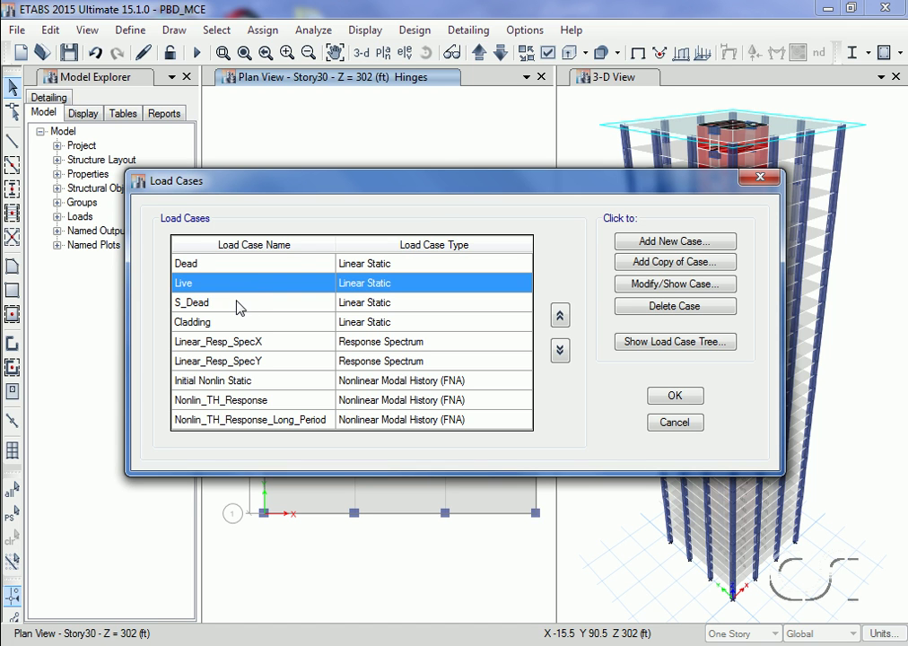
left_click(239, 305)
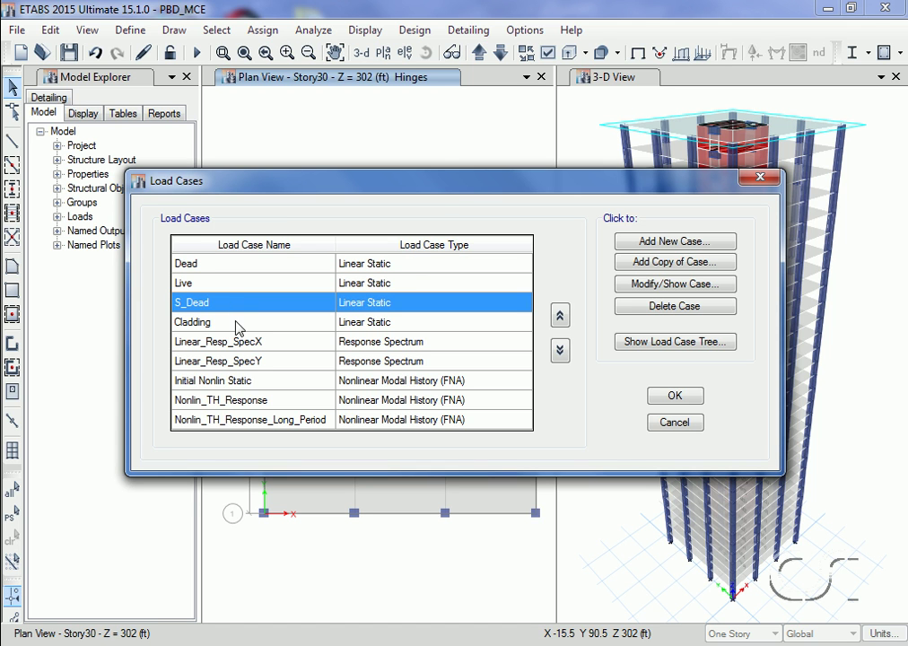
left_click(238, 325)
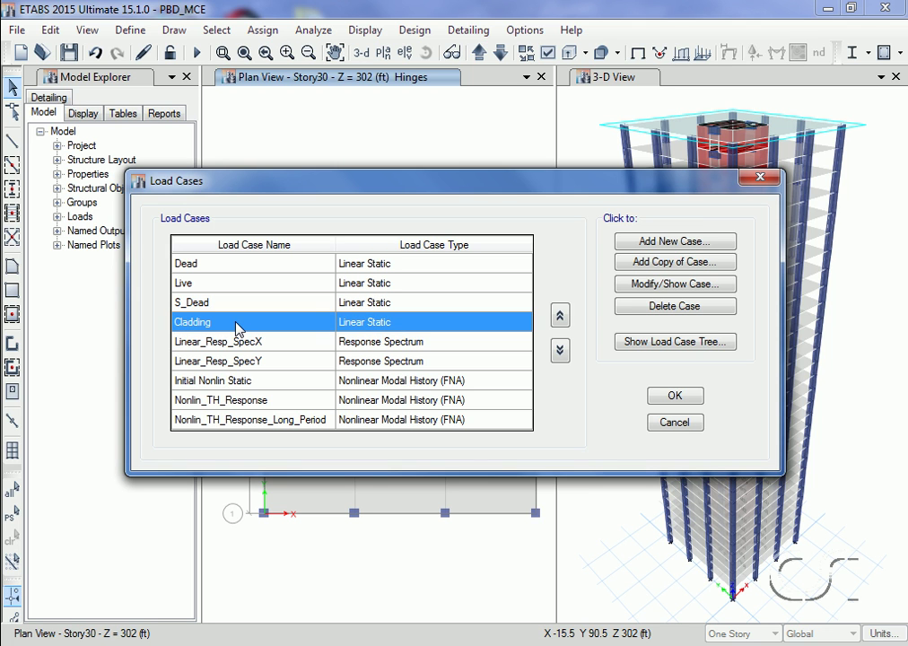
left_click(237, 345)
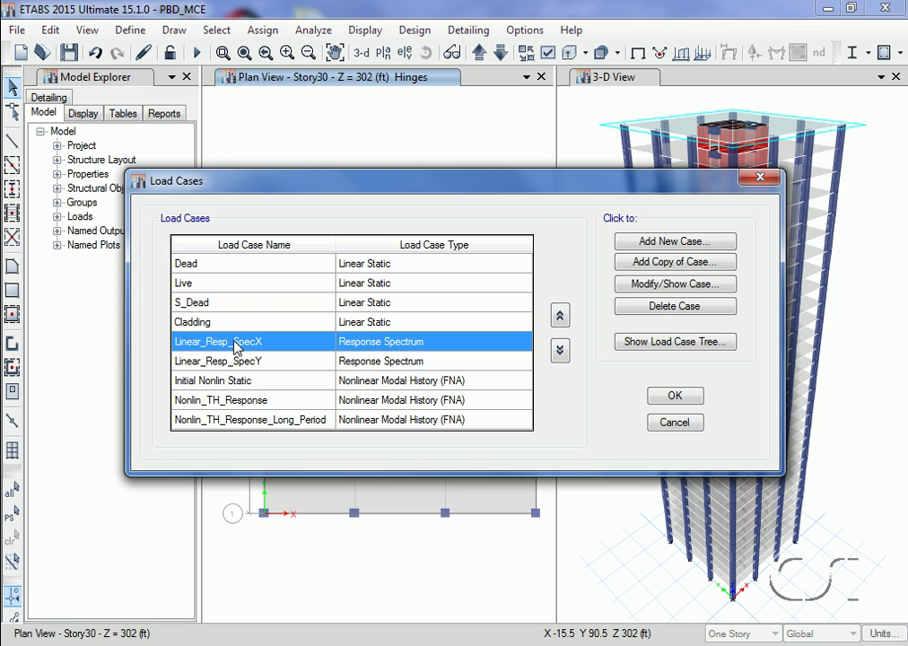
left_click(239, 364)
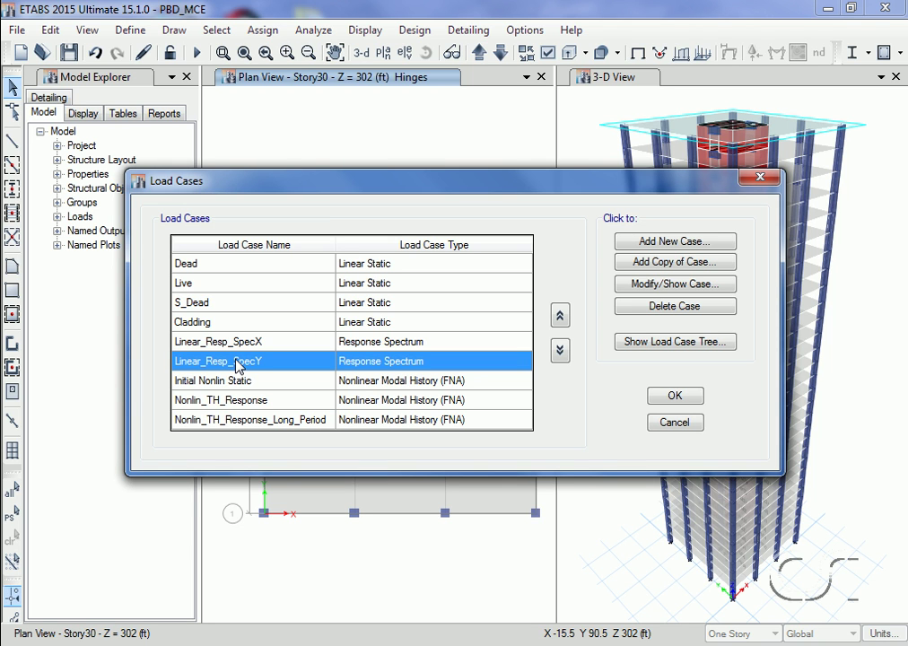
left_click(238, 382)
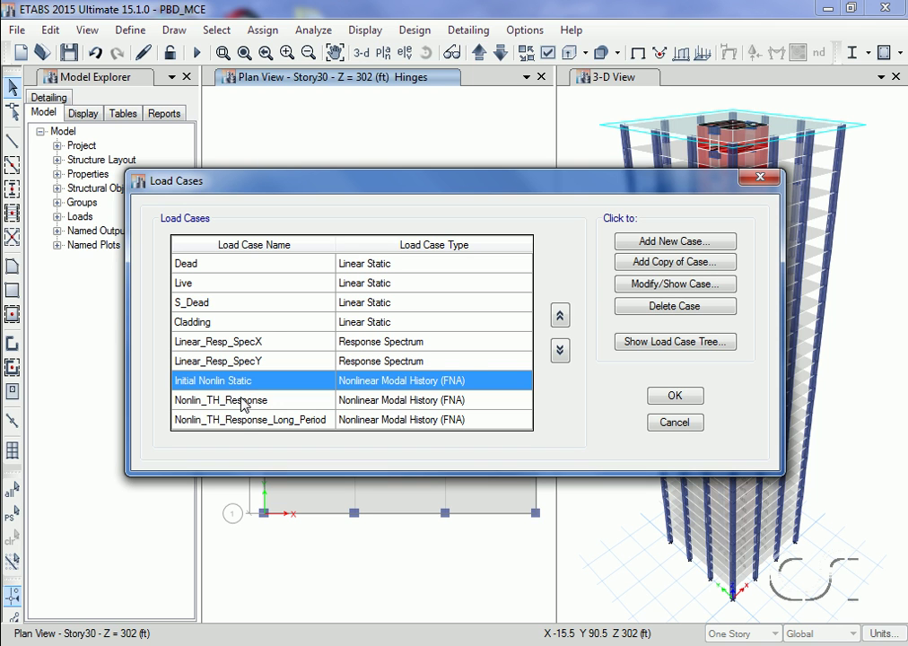
left_click(240, 401)
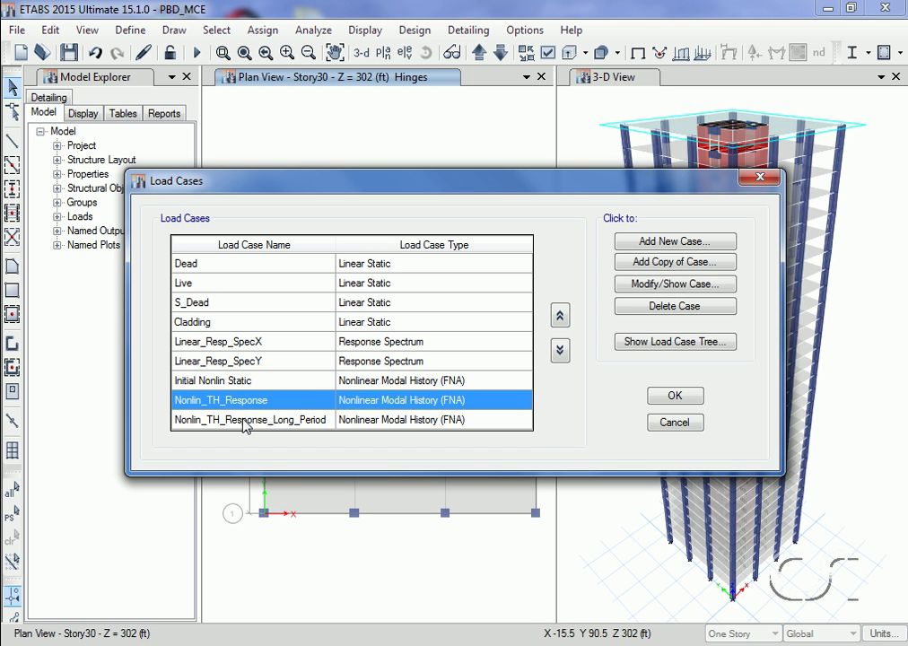
left_click(246, 421)
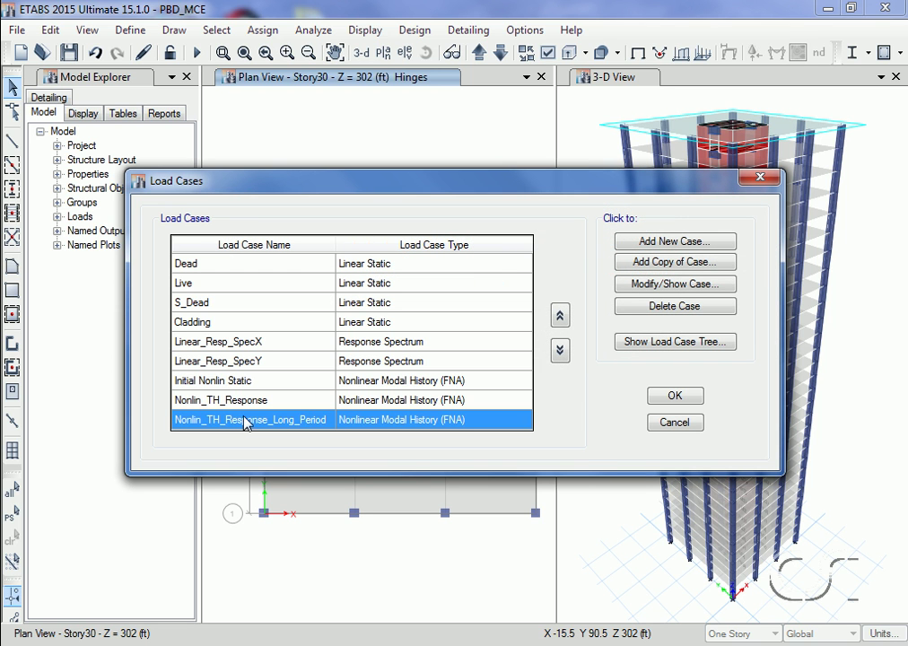
Examine the applied loads and time step parameters of the Initial Nonlin Static load case
left_click(235, 382)
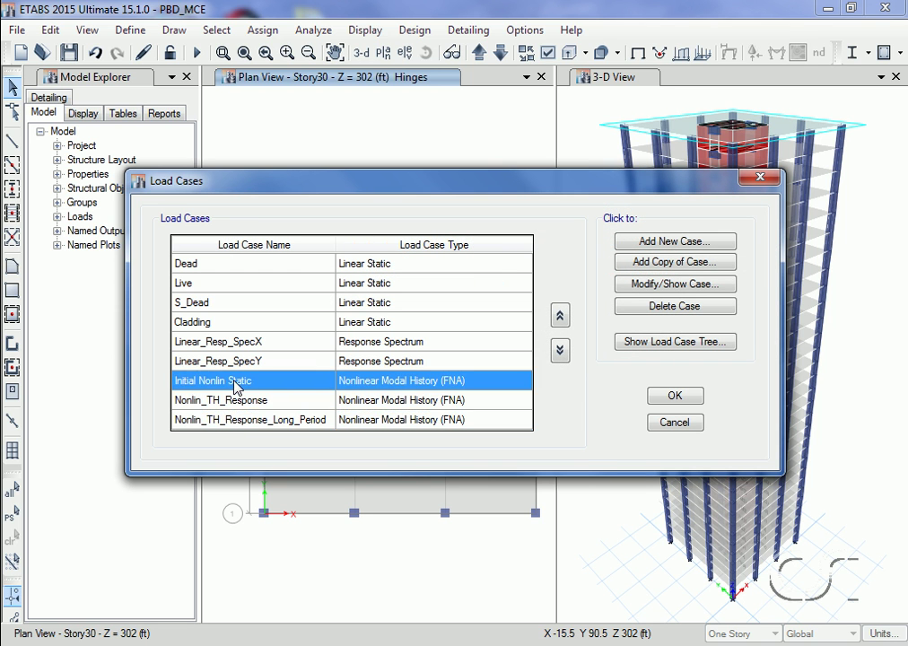
left_click(679, 285)
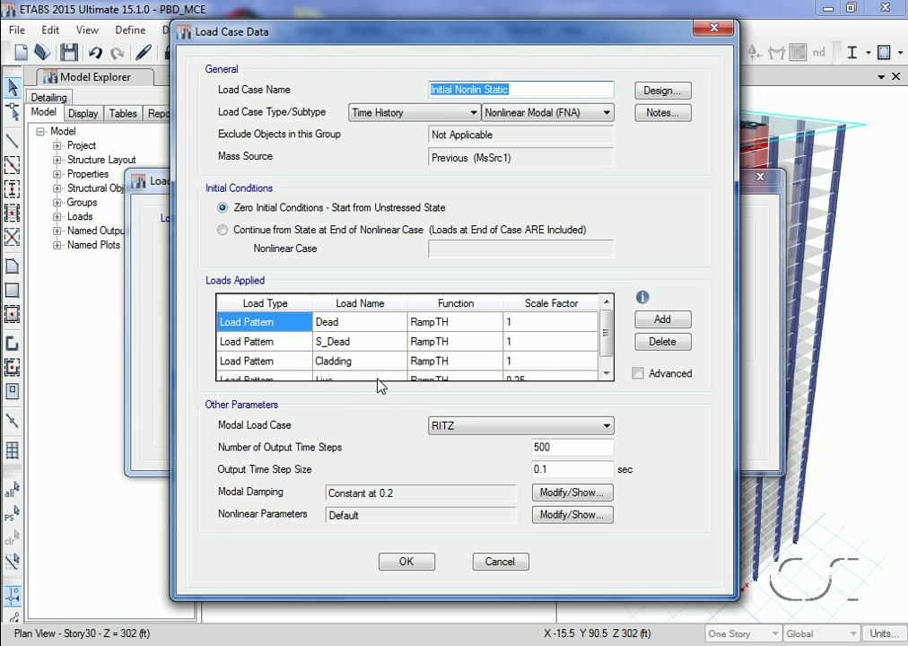
left_click_drag(608, 332, 608, 351)
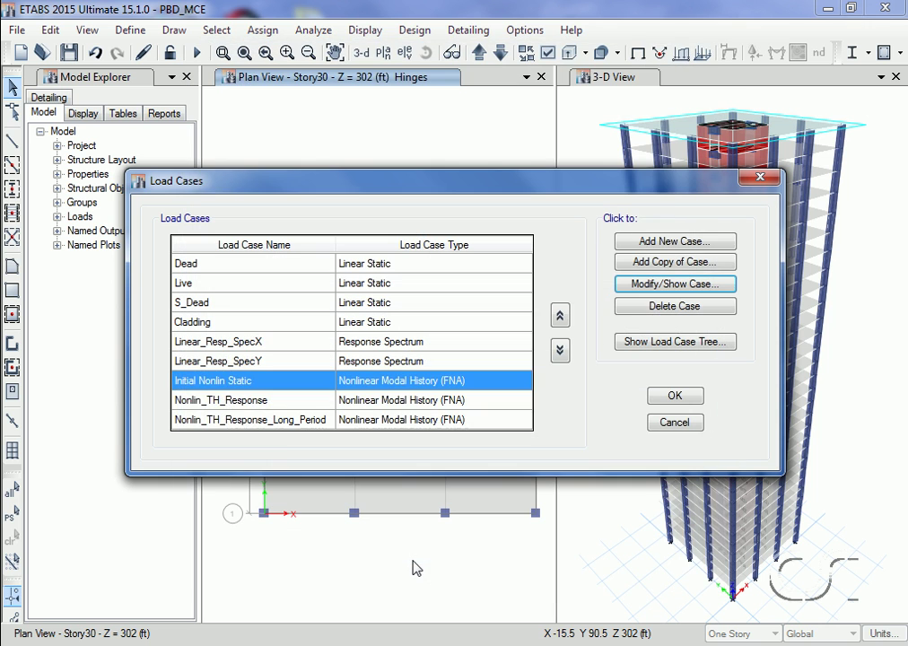
Review the initial conditions, applied accelerations, time steps and damping of the Nonlin_TH_Response load case
left_click(232, 402)
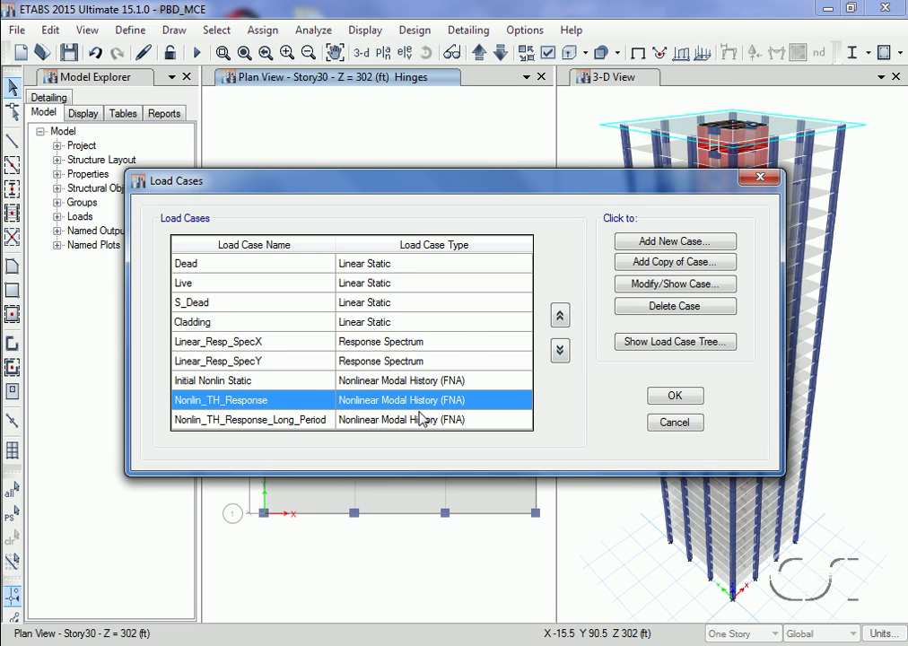
left_click(675, 285)
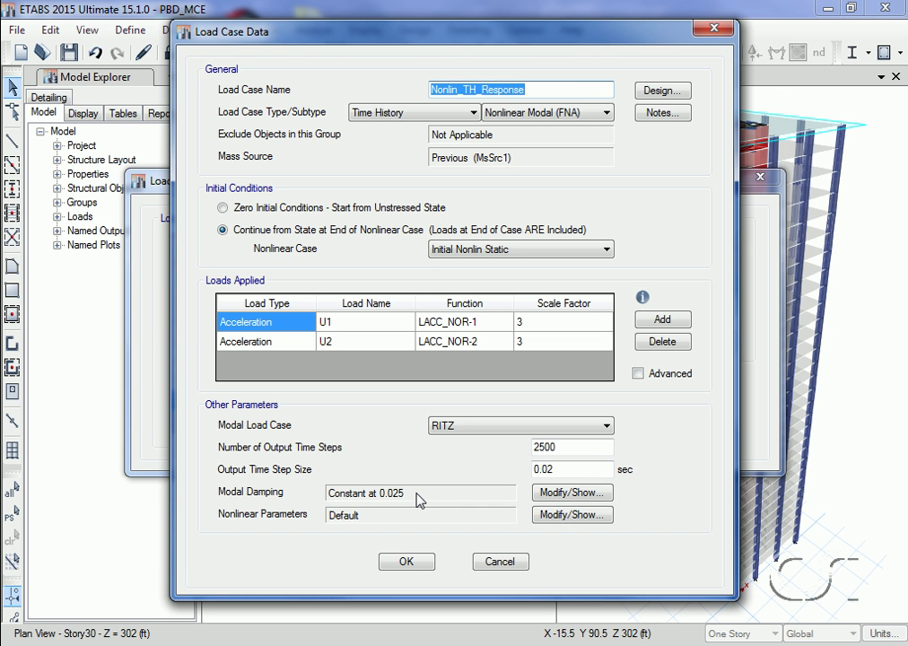
left_click(404, 562)
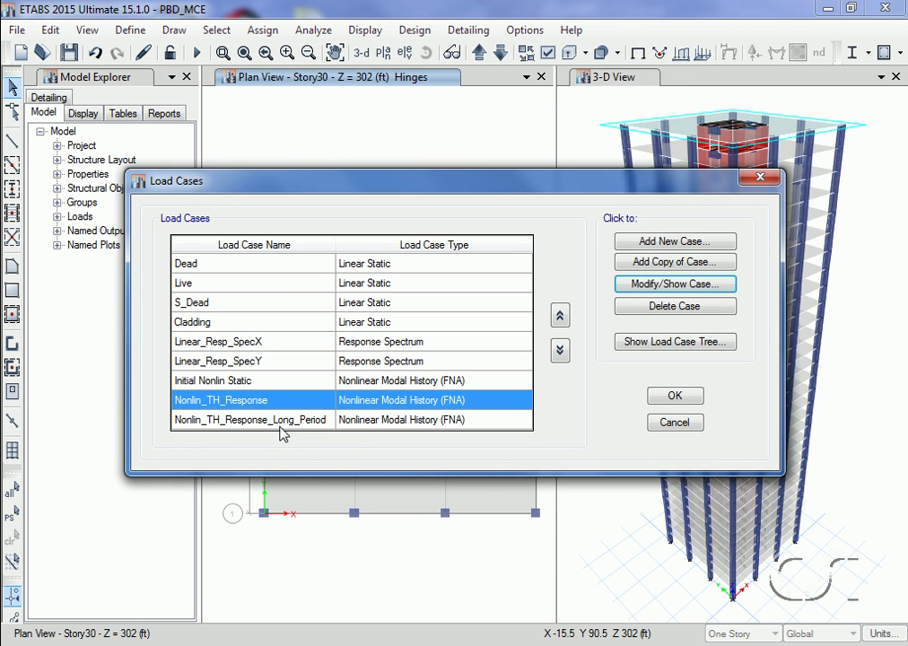
Review the applied functions and scale factors of the Nonlin_TH_Response_Long_Period load case, then close the load case definitions
left_click(277, 422)
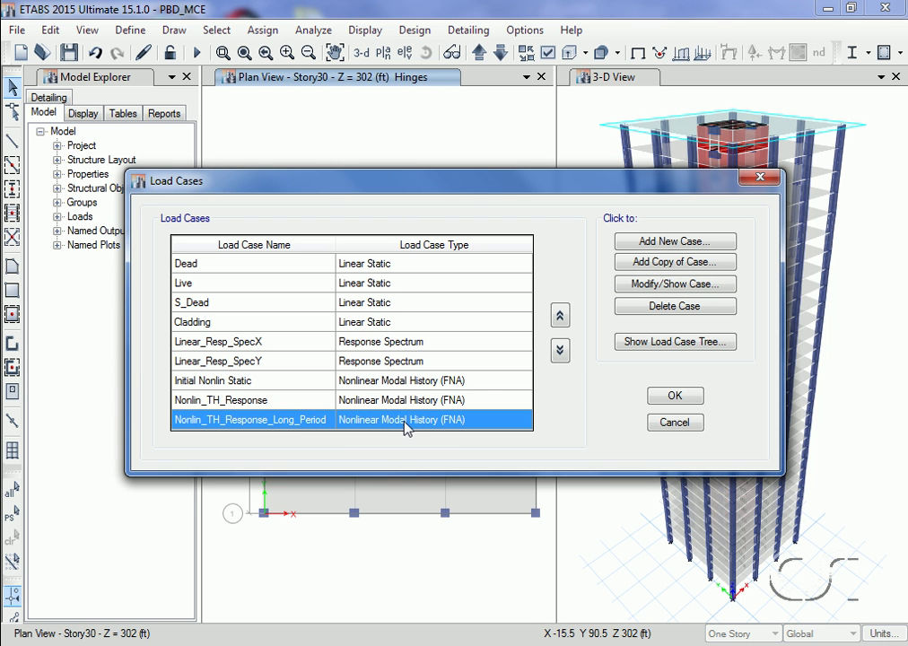
left_click(644, 289)
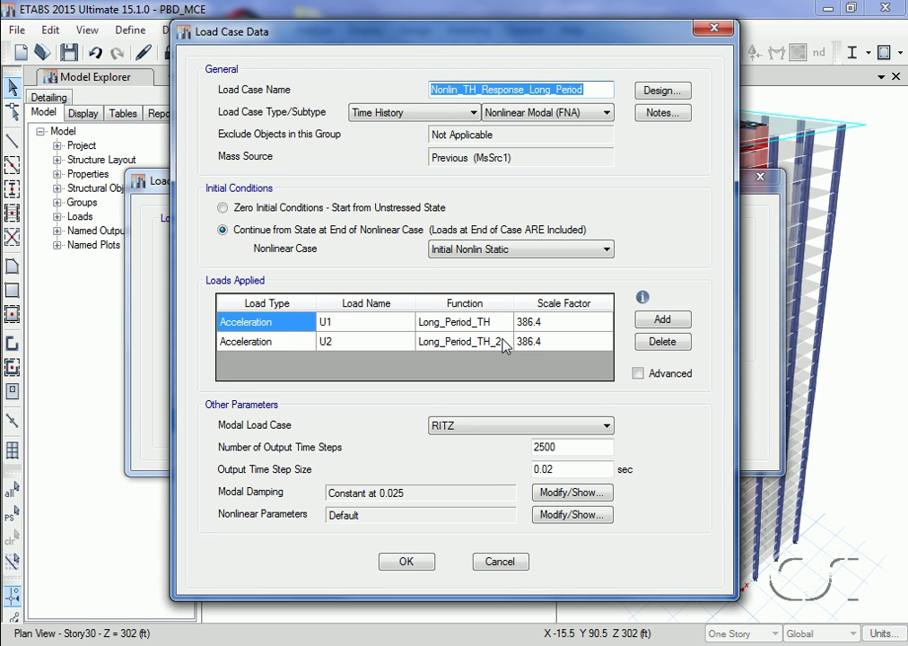
left_click(402, 562)
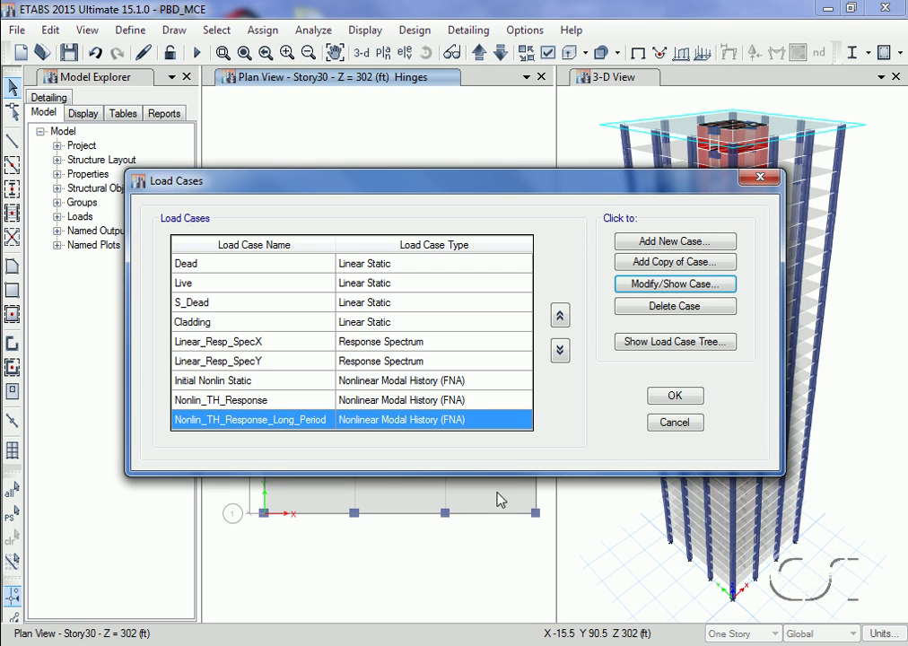
left_click(674, 398)
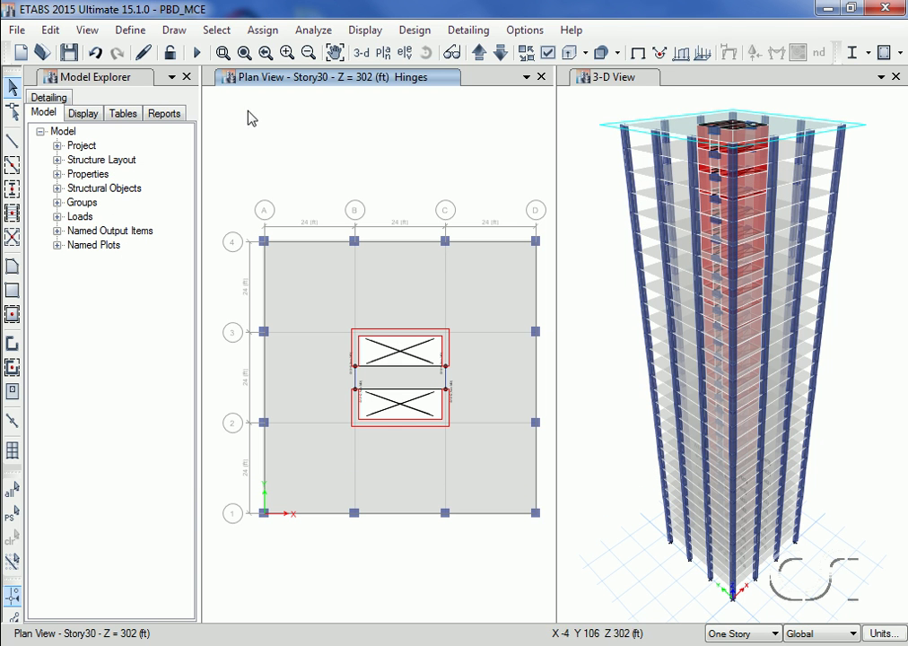
Review the RITZ modal case, including all its applied loads, target participation ratios and the mode limits
left_click(132, 31)
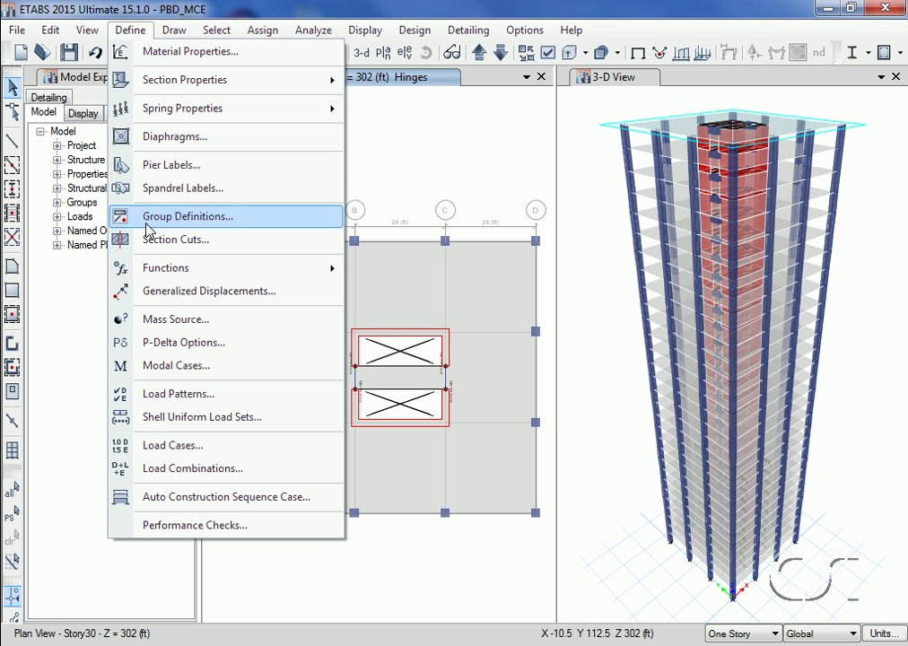
left_click(211, 365)
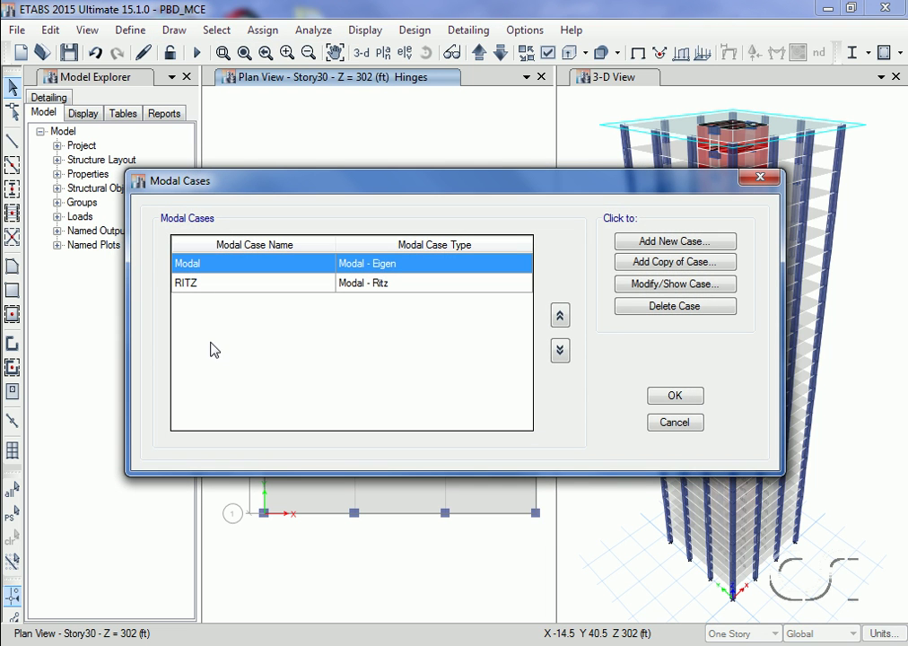
left_click(202, 285)
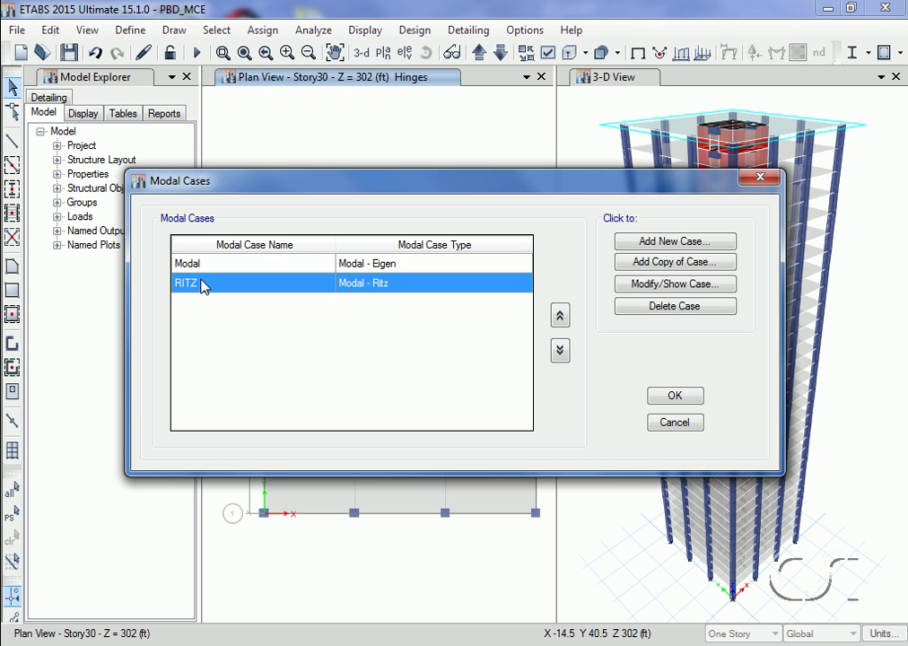
left_click(623, 284)
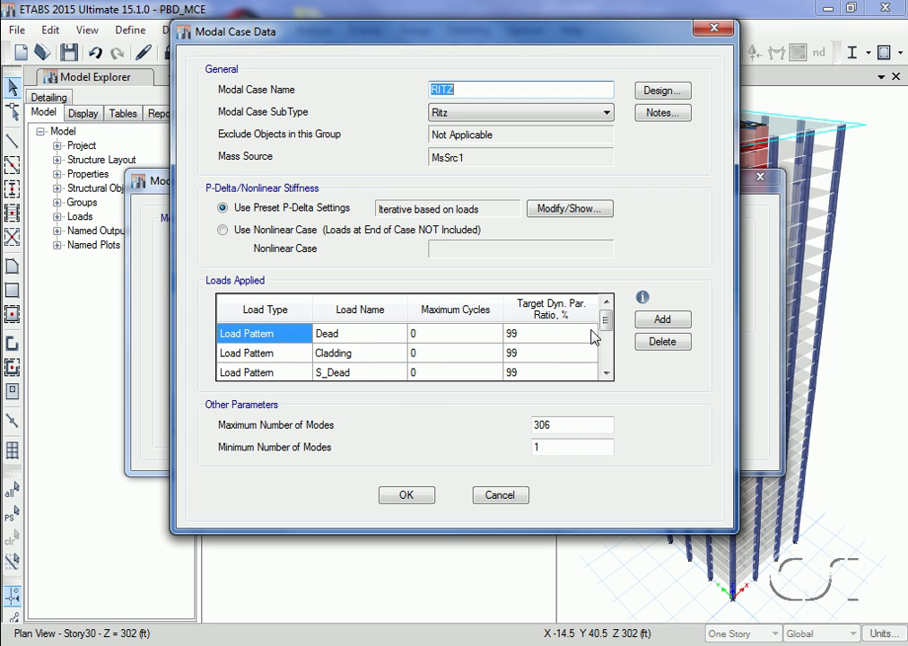
left_click(606, 372)
left_click_drag(606, 338, 606, 355)
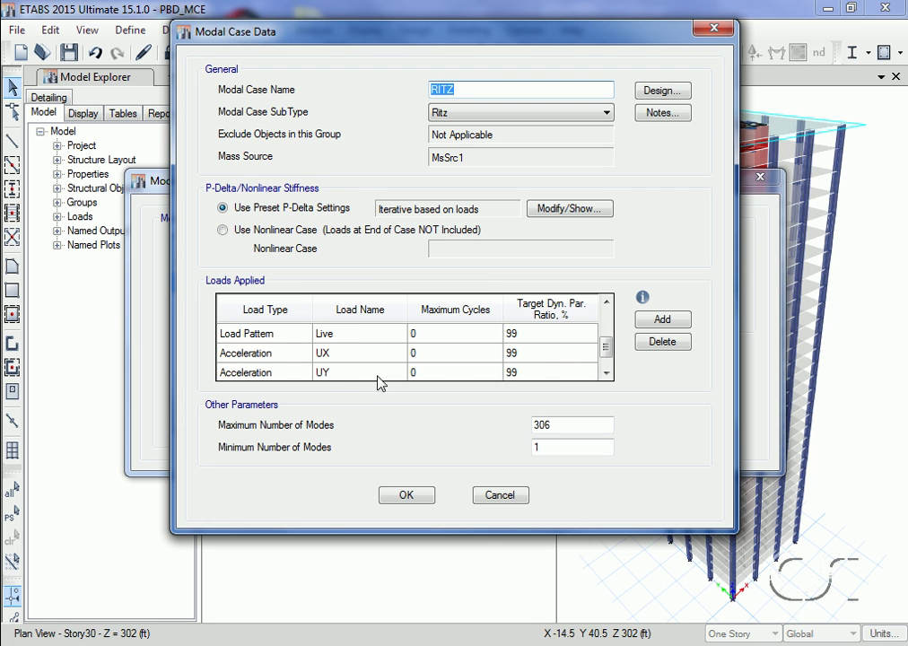
scroll(606, 351, "down", 1)
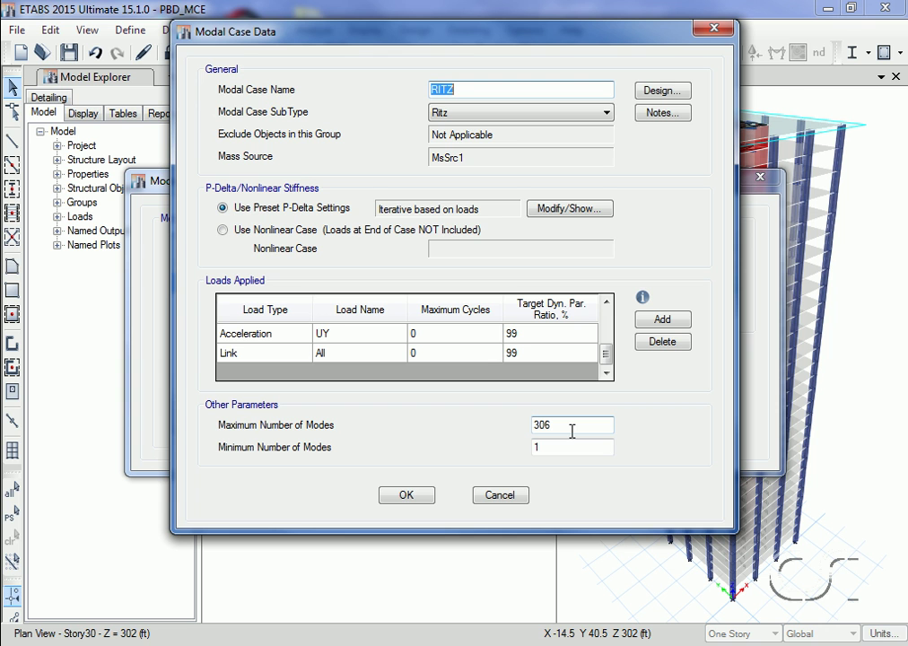
left_click(408, 495)
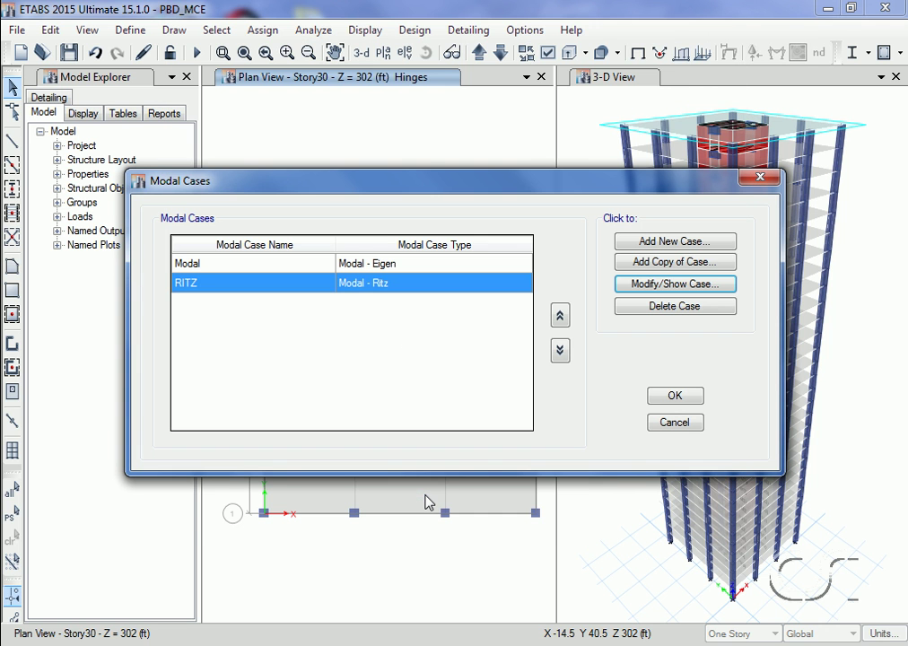
left_click(674, 398)
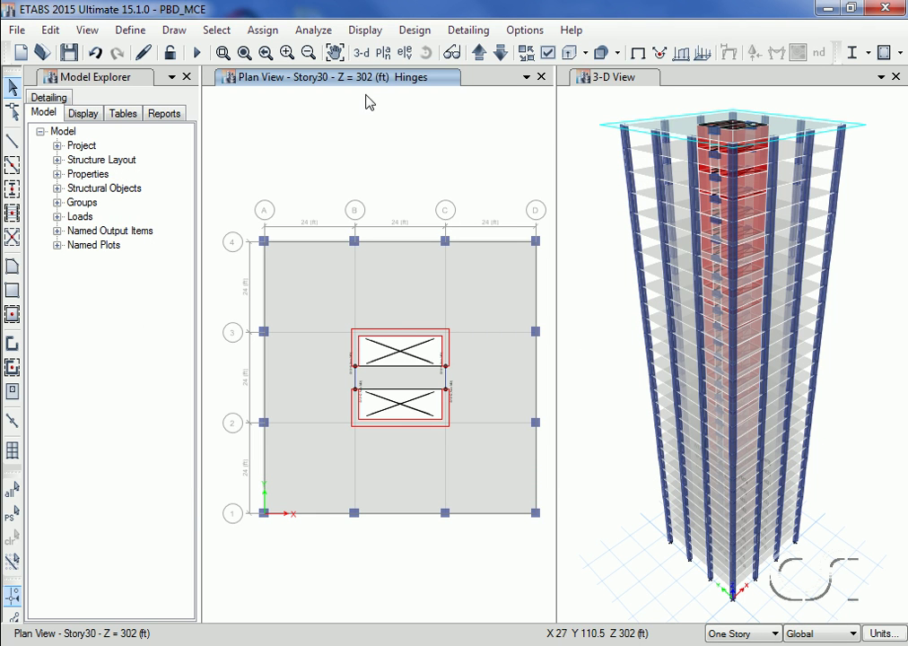
Review the analysis model settings for nonlinear hinges, including the hinge modeling method and stiffness-proportional damping option
left_click(313, 36)
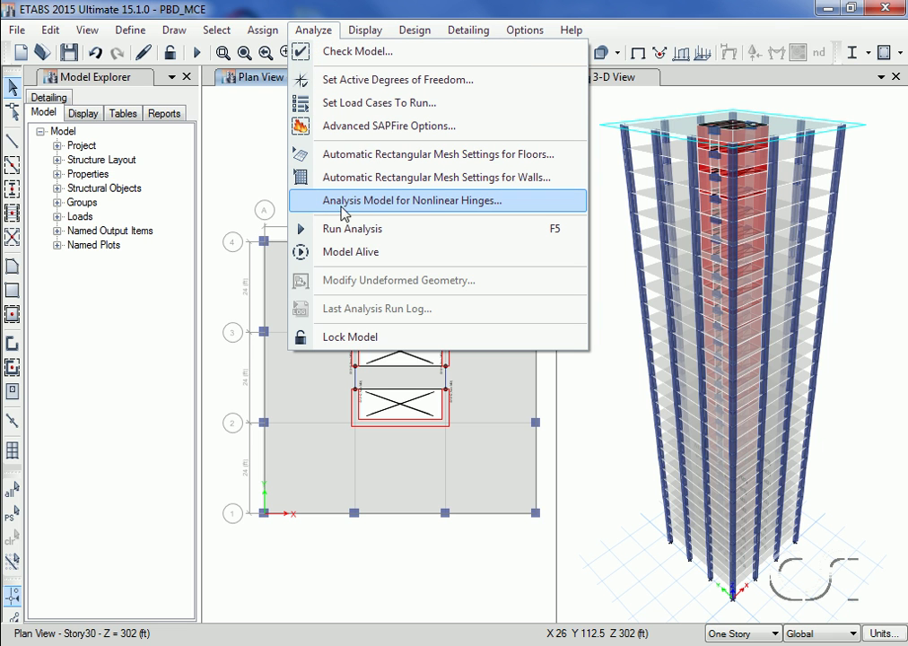
left_click(439, 200)
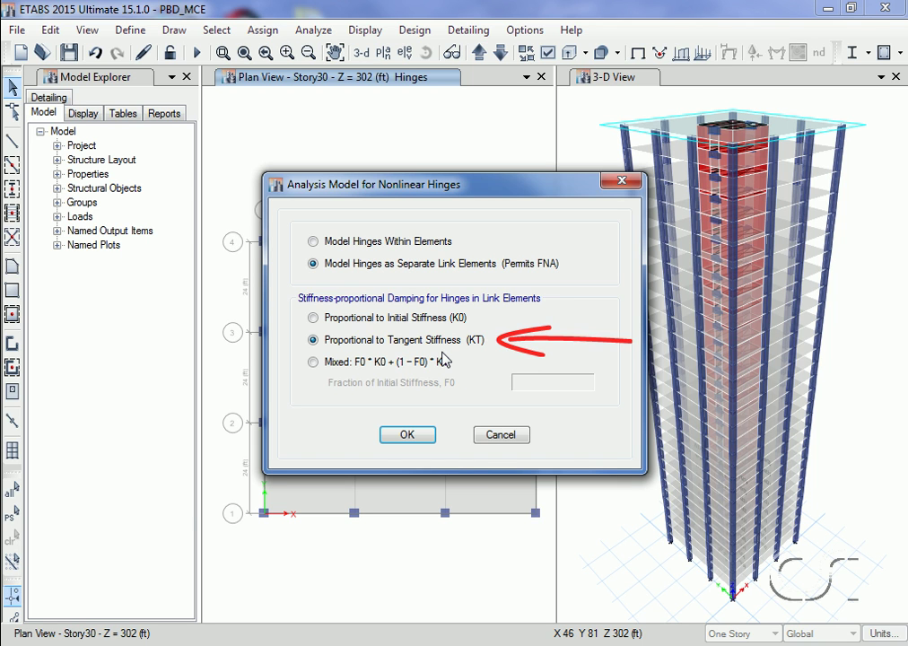
left_click(409, 436)
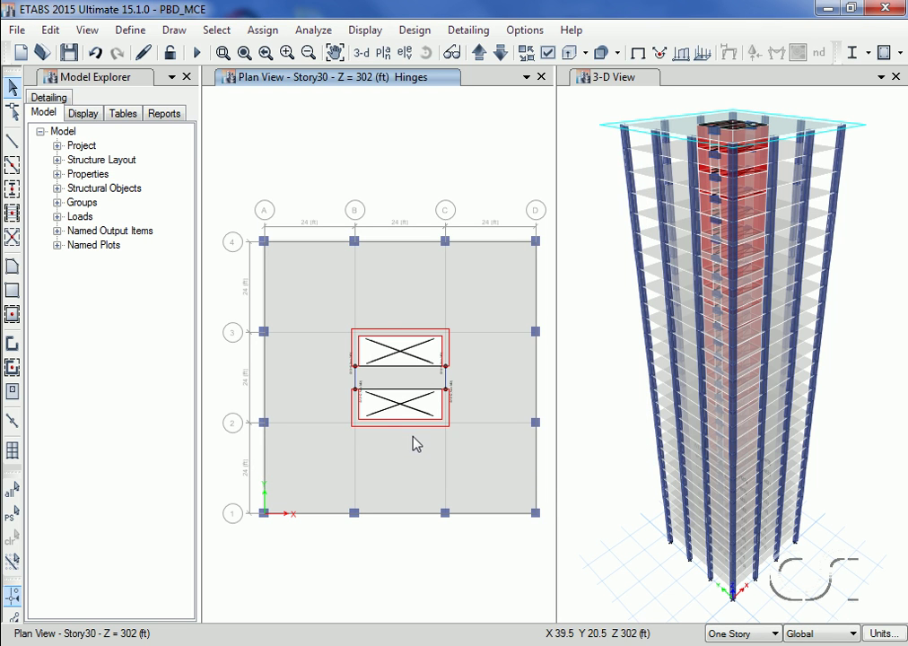
Review which load cases are set to run in the analysis, through the end of the case list
left_click(317, 30)
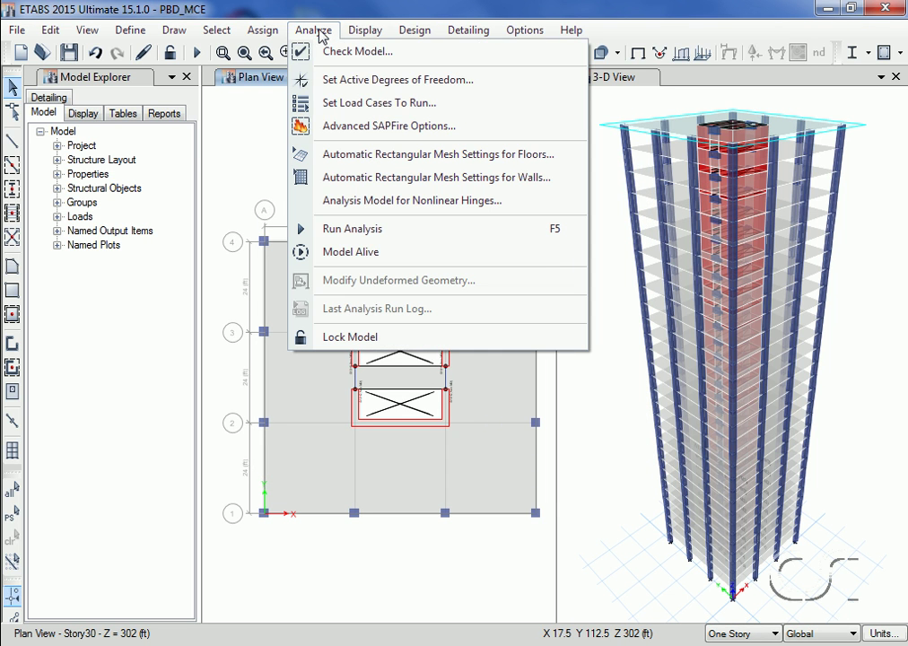
left_click(420, 106)
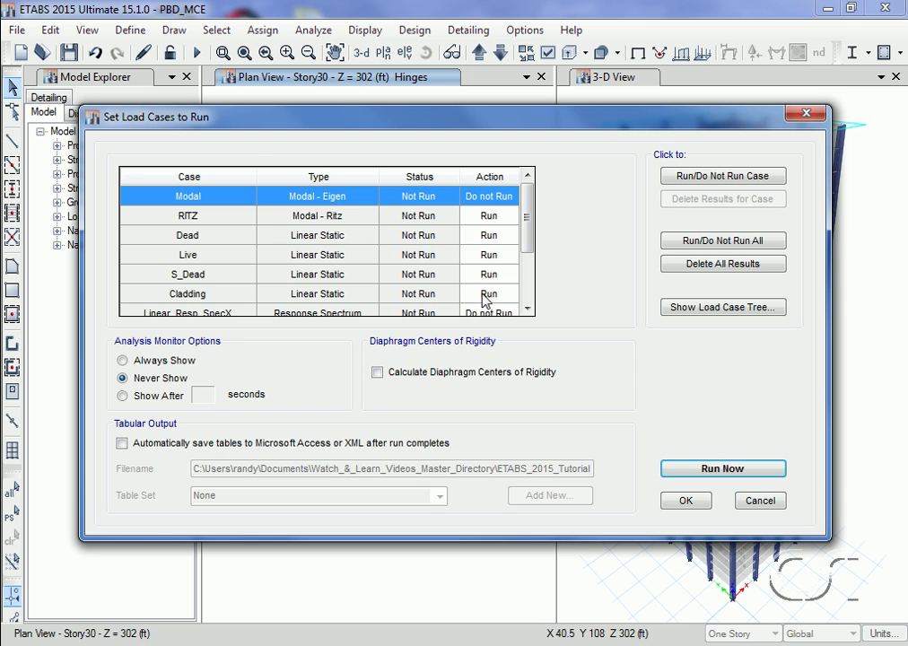
left_click_drag(532, 220, 536, 305)
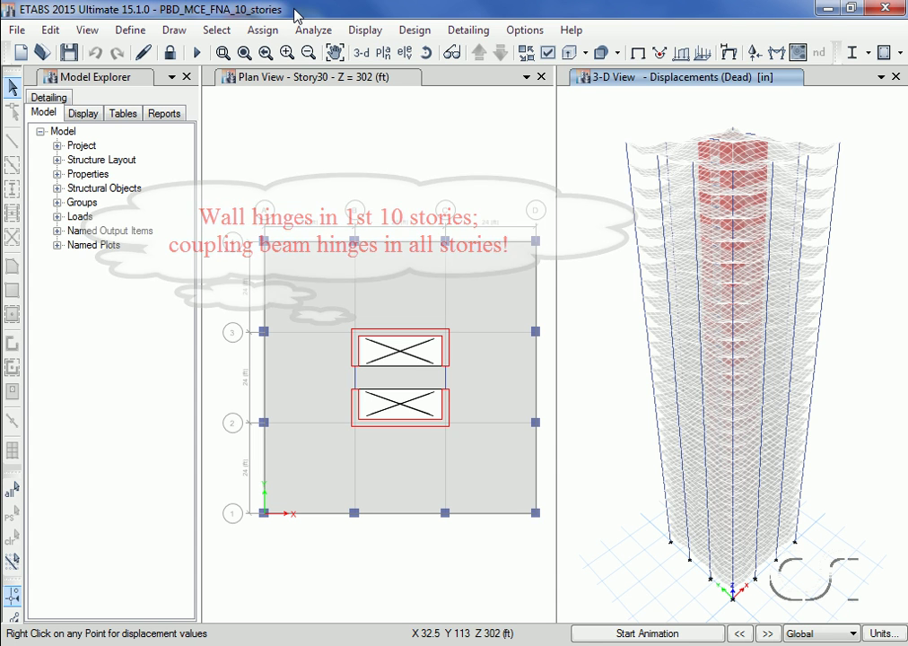
Display the hinge results of the analyzed model for the Nonlin_TH_Response load case
left_click(363, 32)
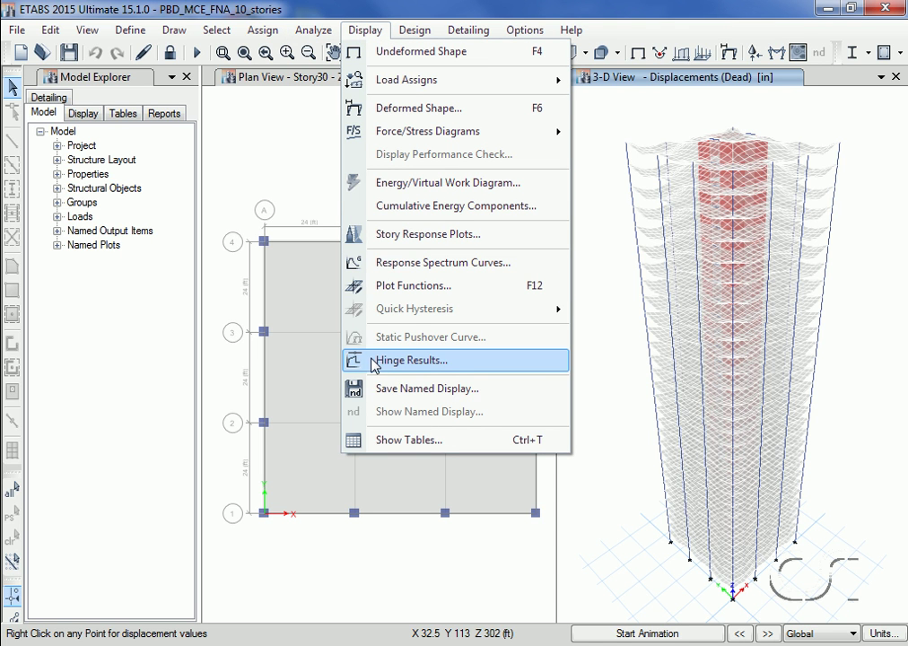
left_click(453, 362)
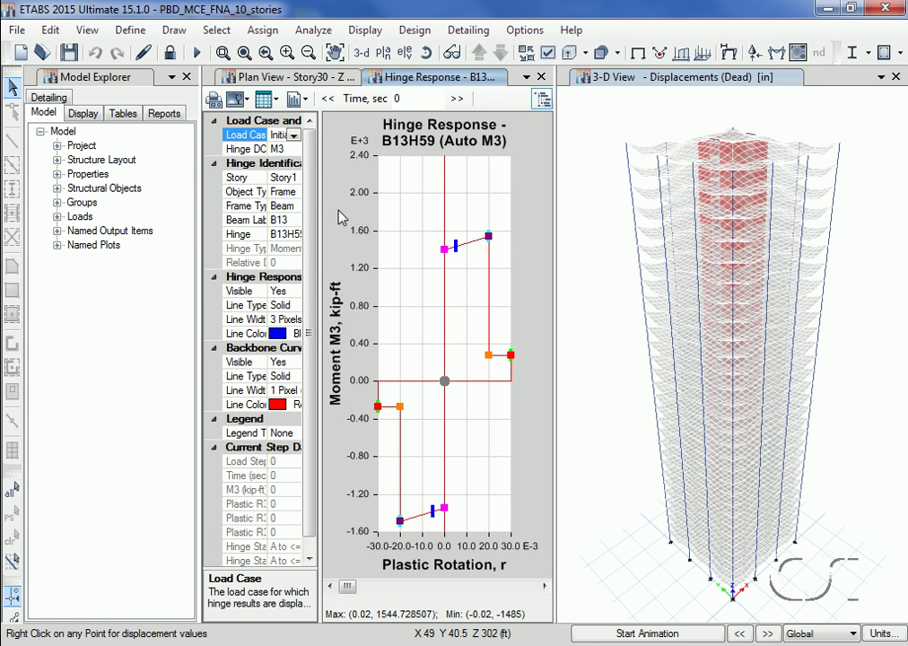
left_click(293, 135)
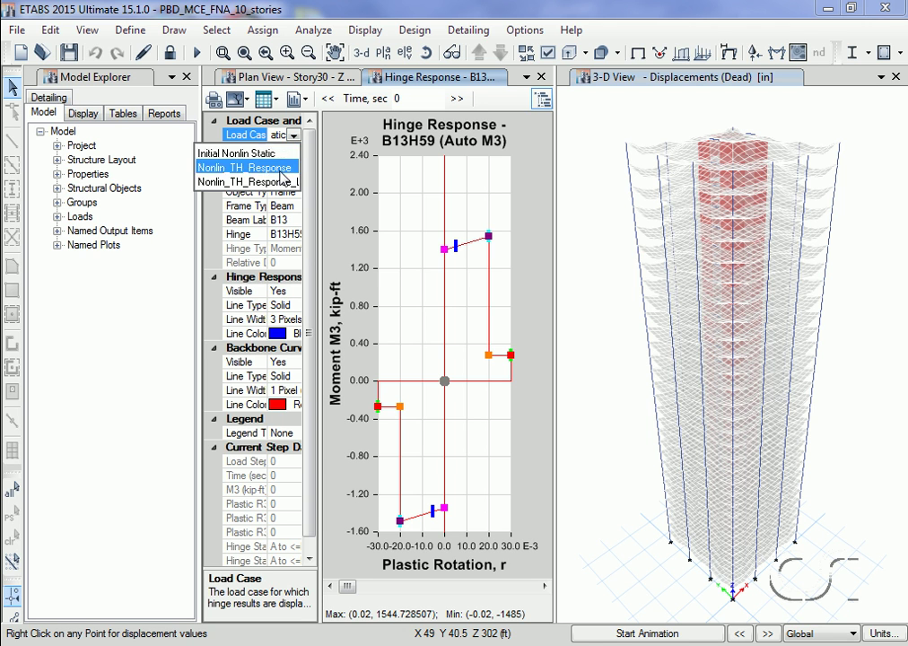
left_click(282, 171)
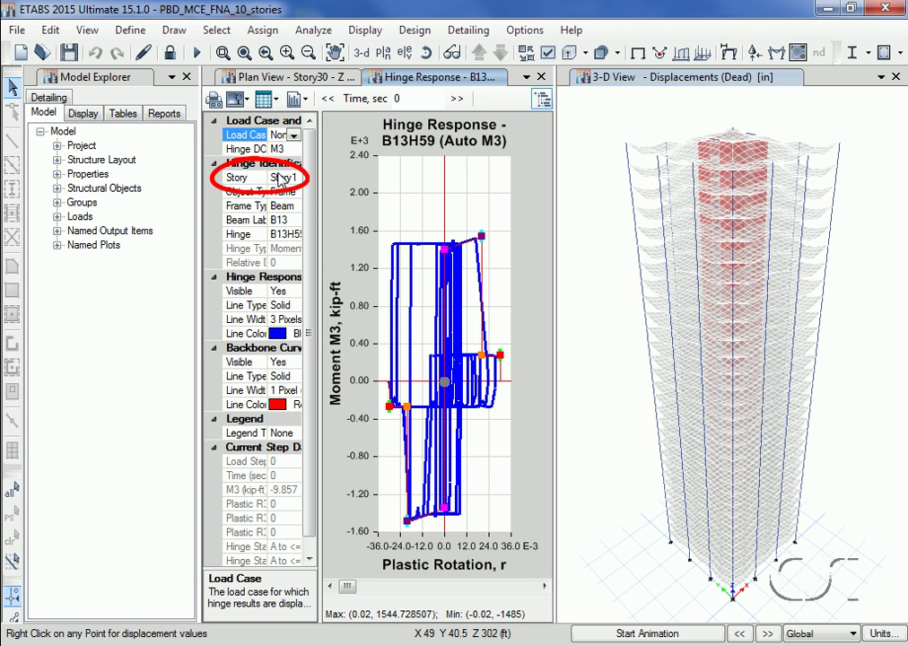
Set the hinge response curve's line width to 1 pixel and its line color to BlueViolet
left_click(289, 319)
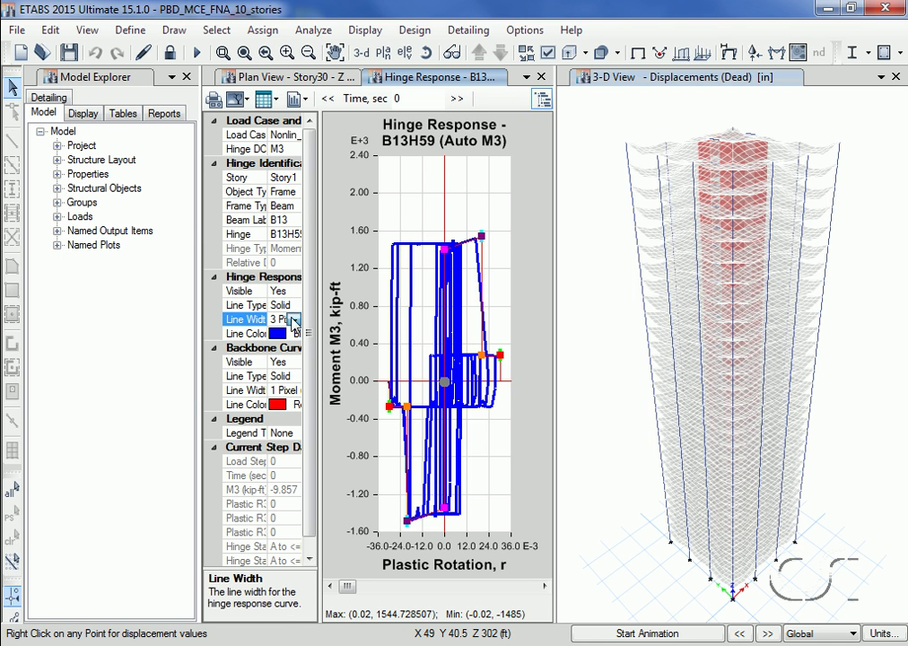
left_click(293, 320)
left_click(268, 332)
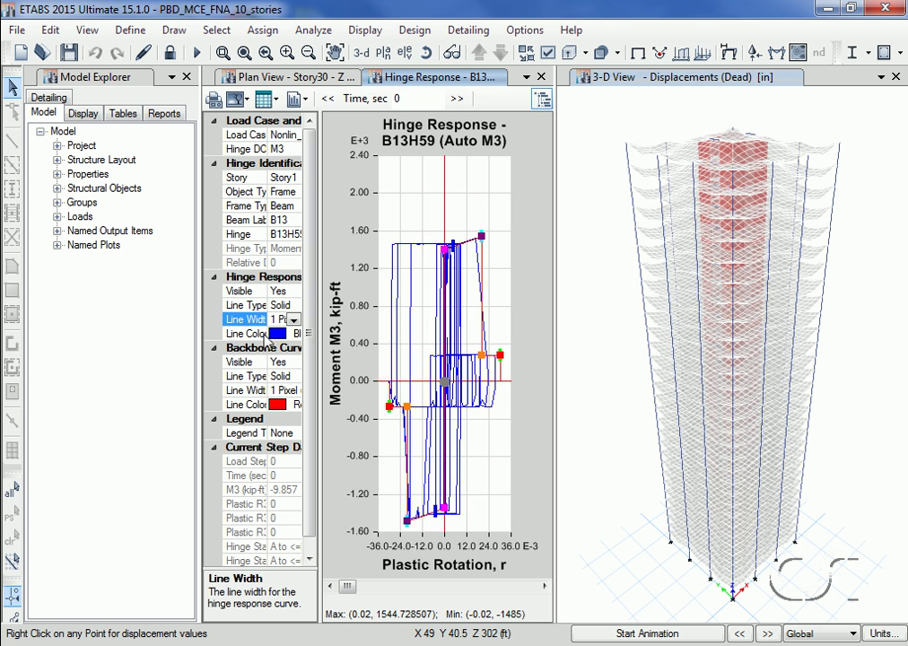
left_click(267, 333)
left_click(294, 333)
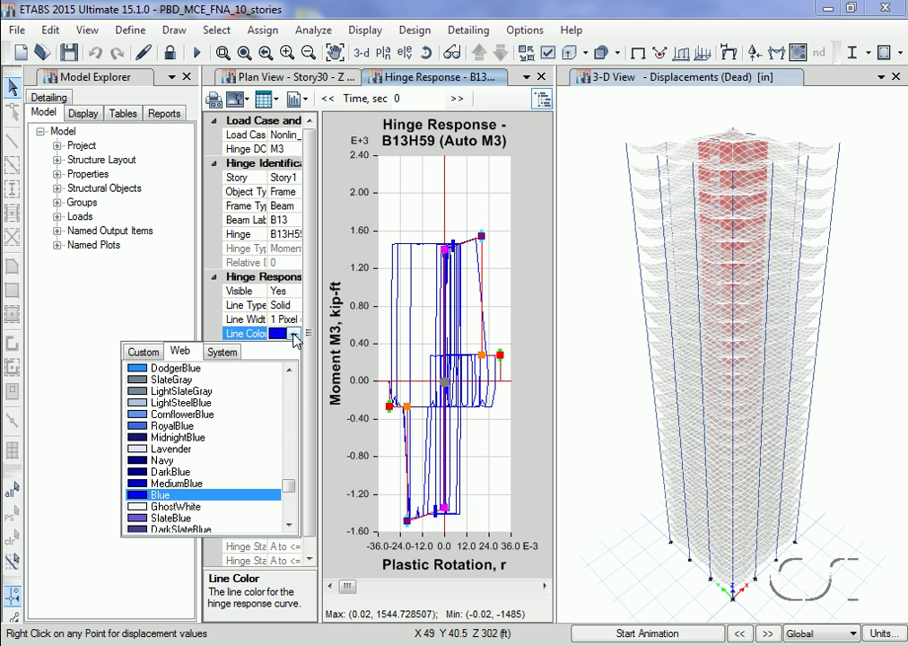
left_click_drag(289, 486, 288, 495)
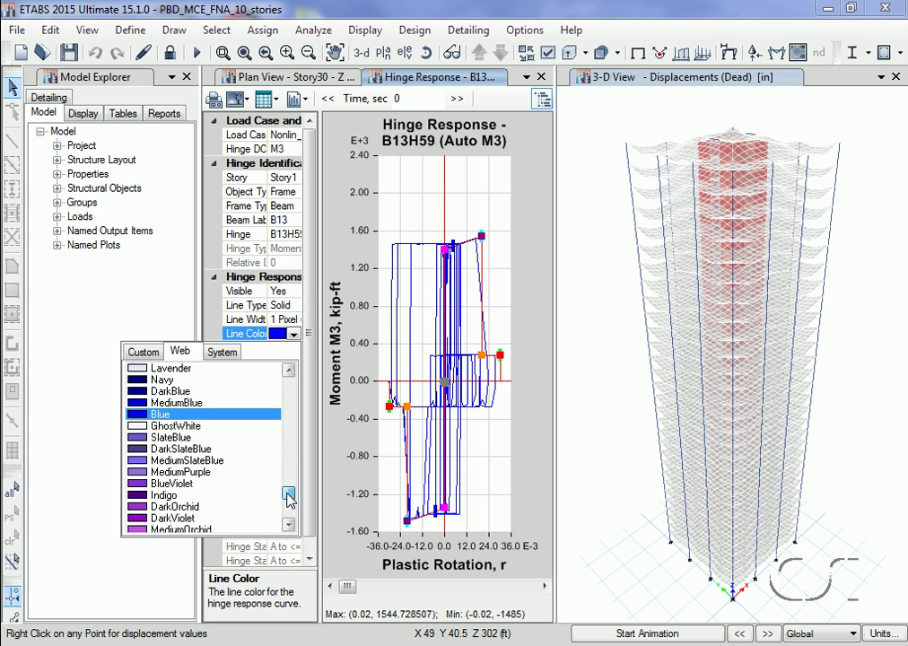
left_click(176, 483)
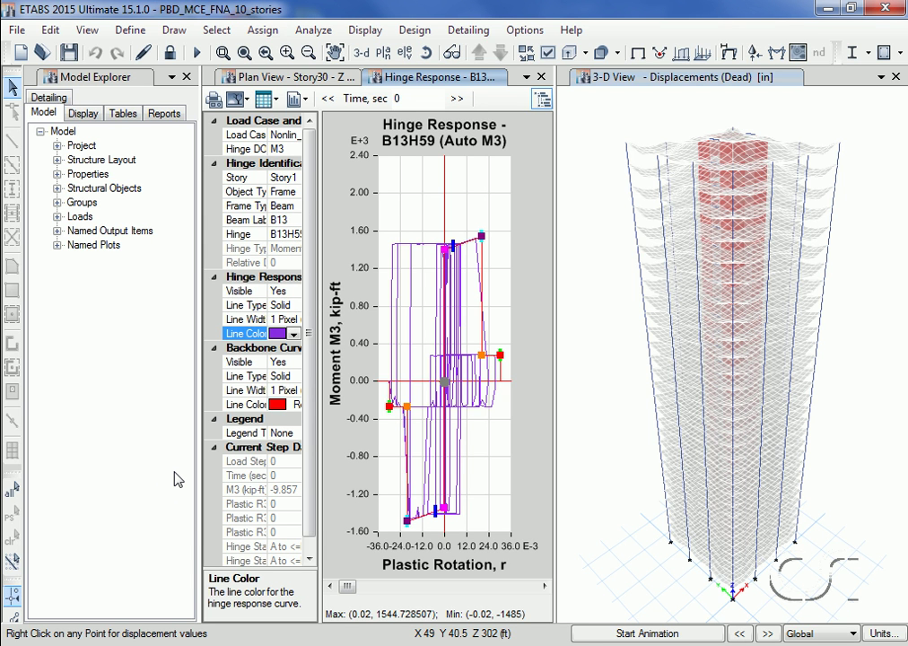
Set the backbone curve's line width to 2 pixels in the hinge response plot
left_click(270, 390)
left_click(294, 390)
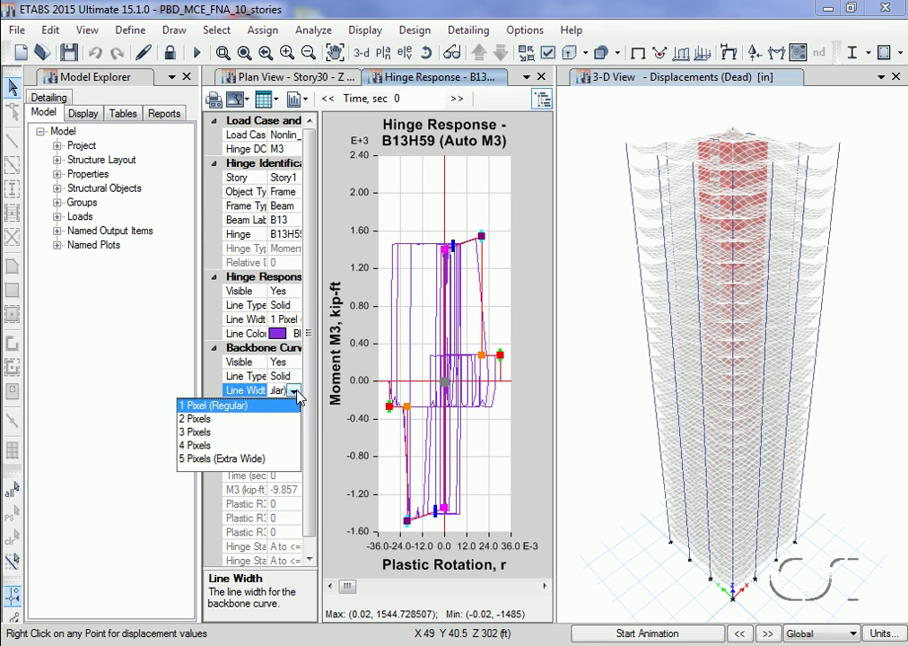
left_click(199, 418)
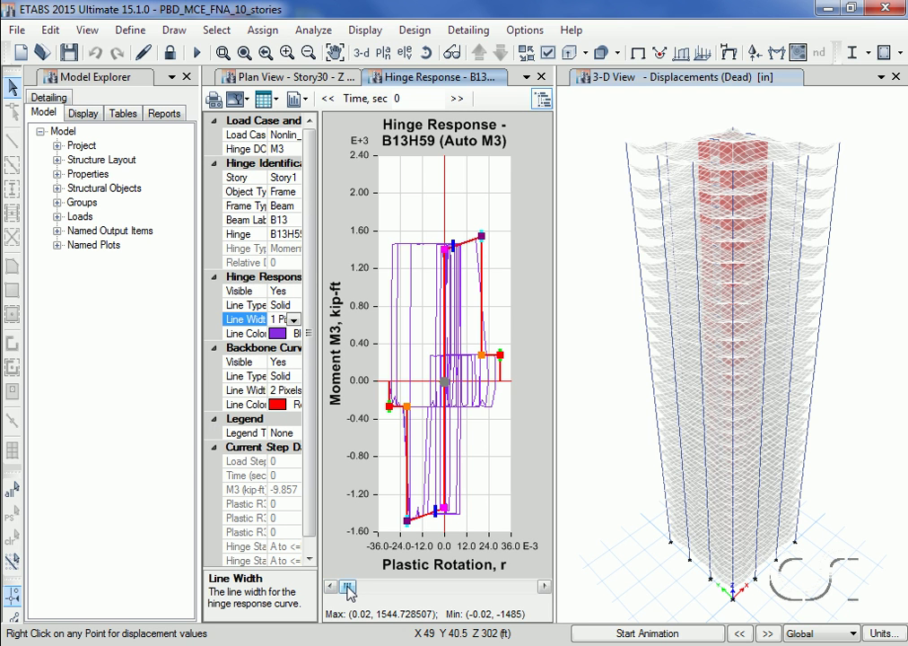
Step the hinge response through time to examine the hinge state at 6.6 and 13.18 seconds
left_click_drag(348, 586, 384, 587)
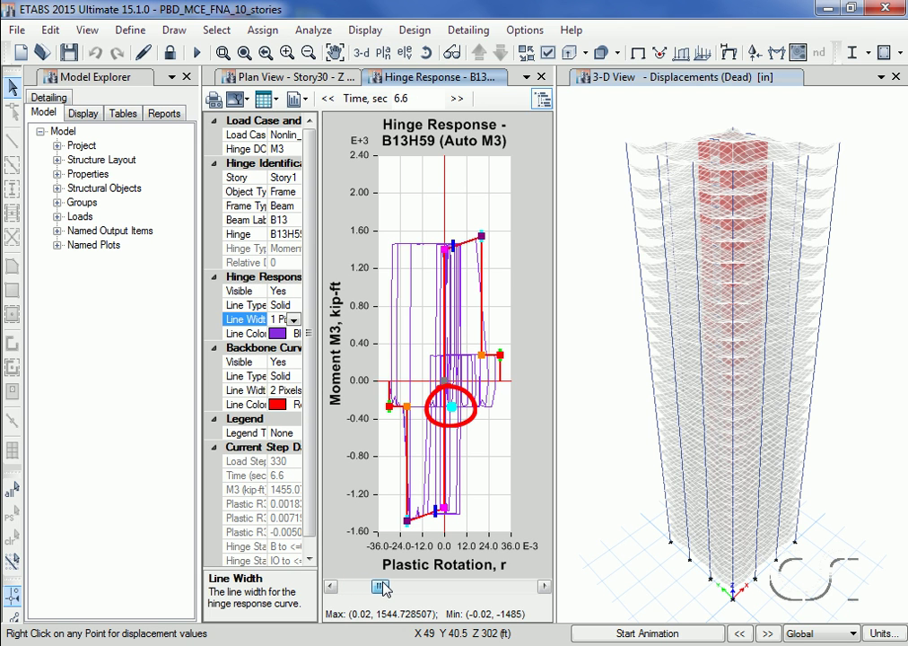
left_click_drag(383, 588, 397, 588)
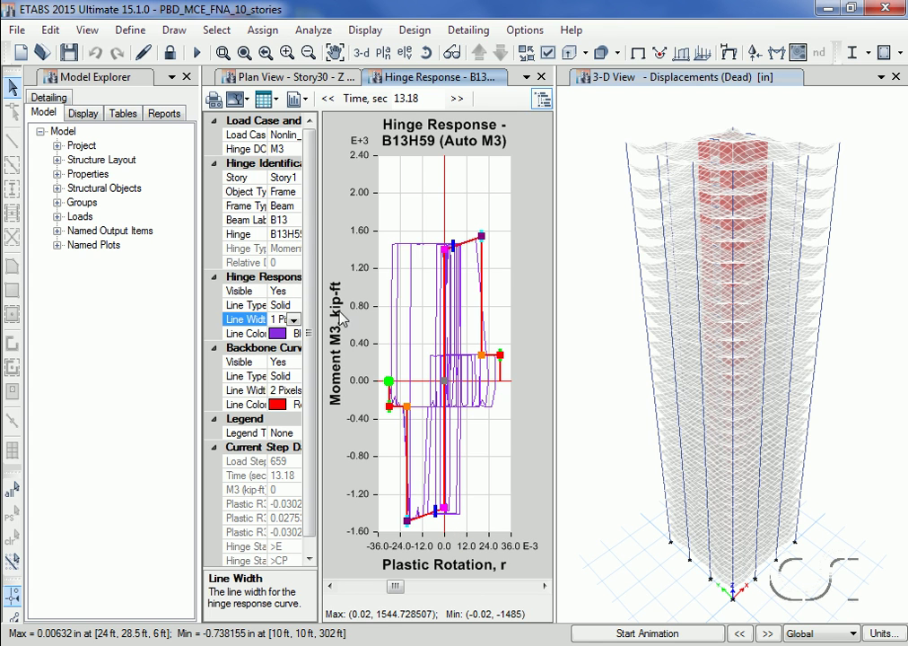
Display the beam's hinge response at Story10 and advance it to 50 seconds
left_click(291, 179)
left_click(293, 179)
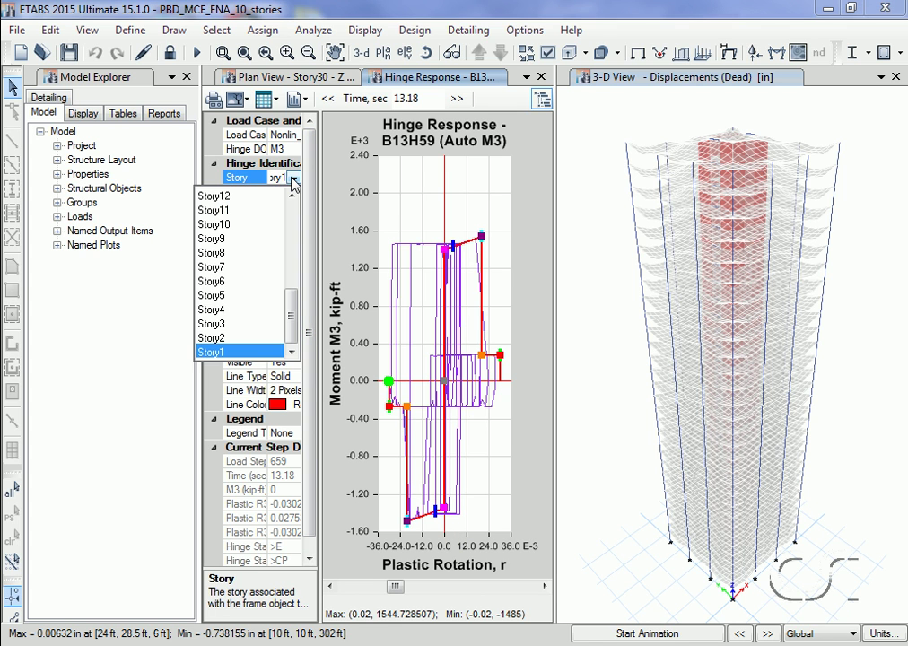
left_click(217, 225)
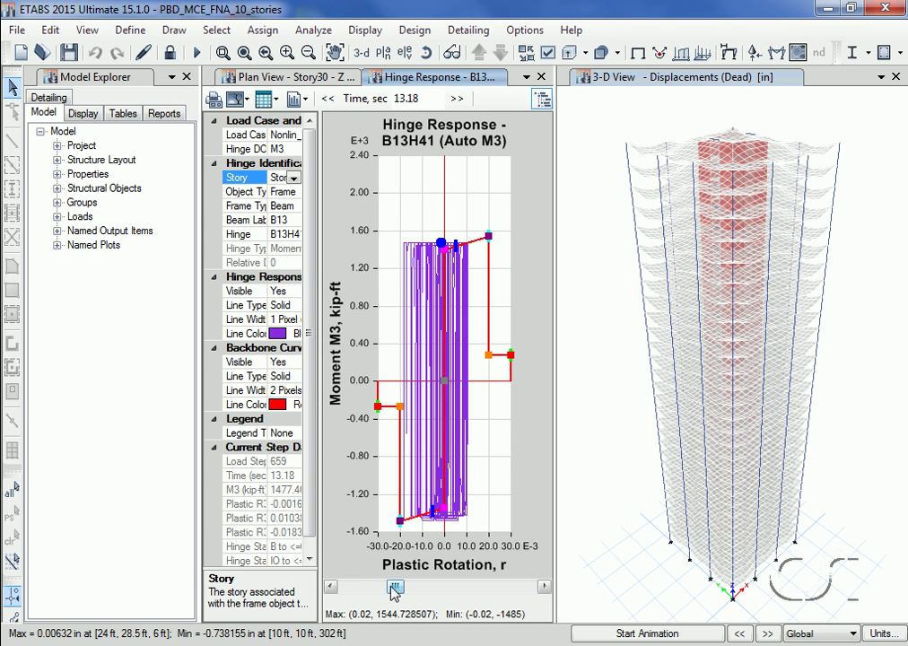
left_click_drag(398, 587, 536, 598)
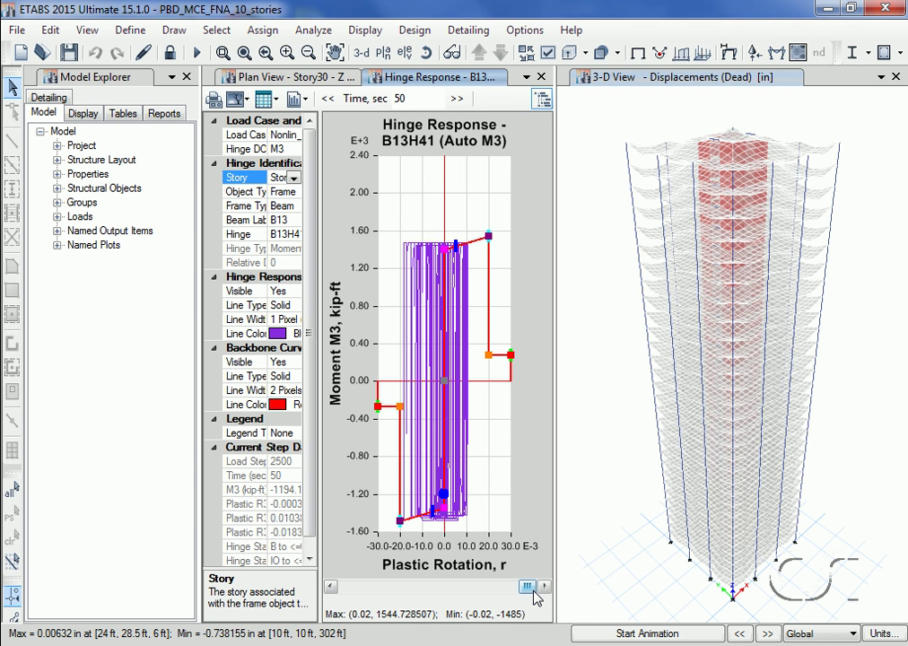
Switch the beam hinge response plot to Story30
left_click(294, 184)
scroll(300, 211, "up", 3)
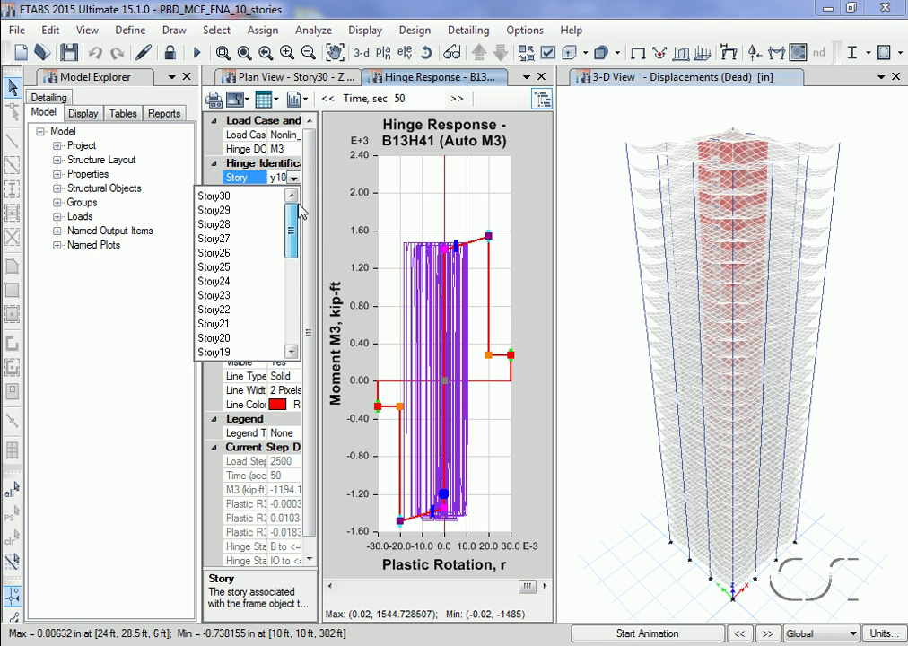
left_click(215, 198)
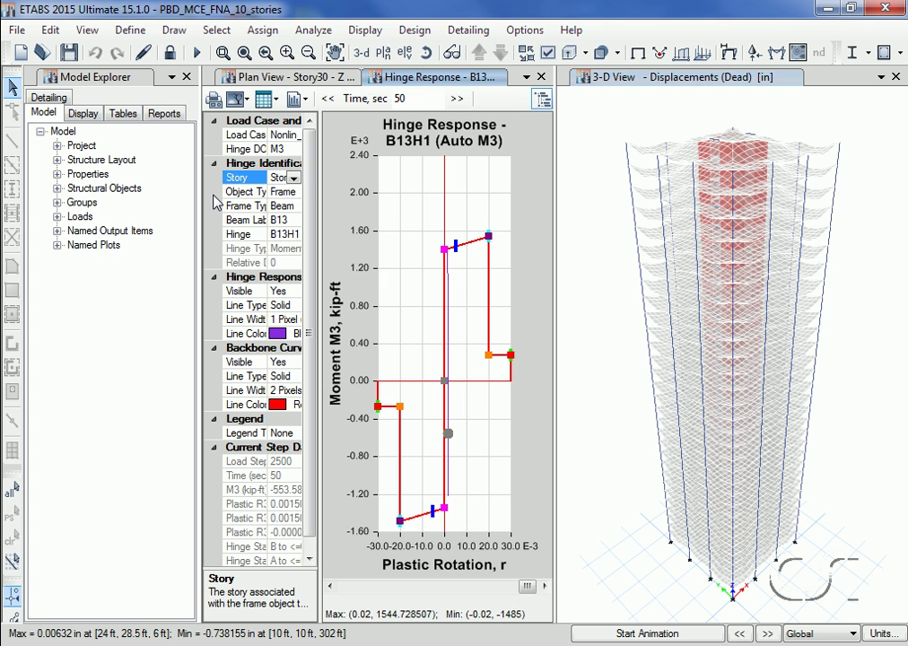
Return the hinge response plot to Story1 and set its object type to Wall
left_click(293, 178)
scroll(244, 260, "down", 6)
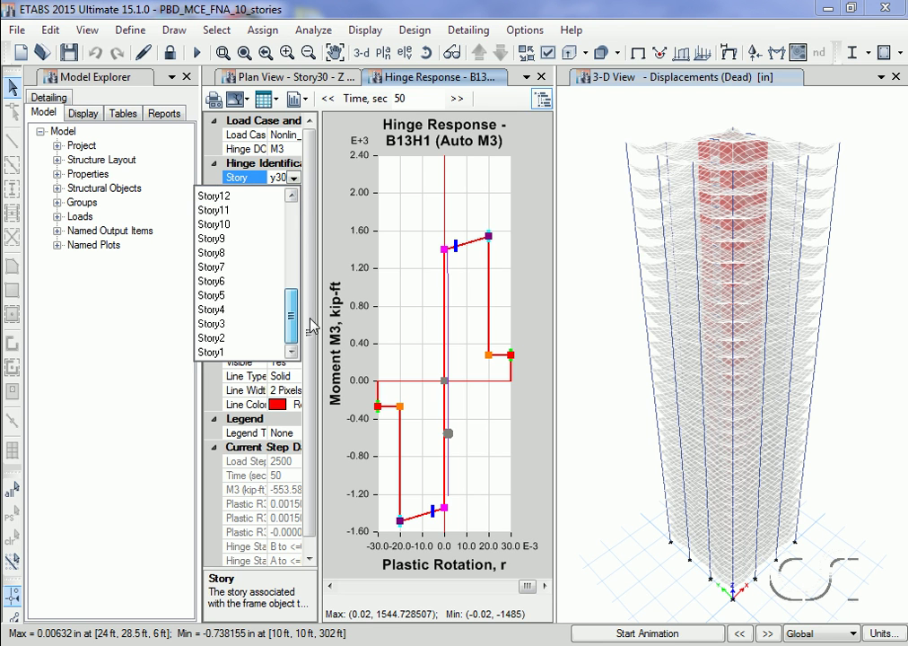
left_click(213, 353)
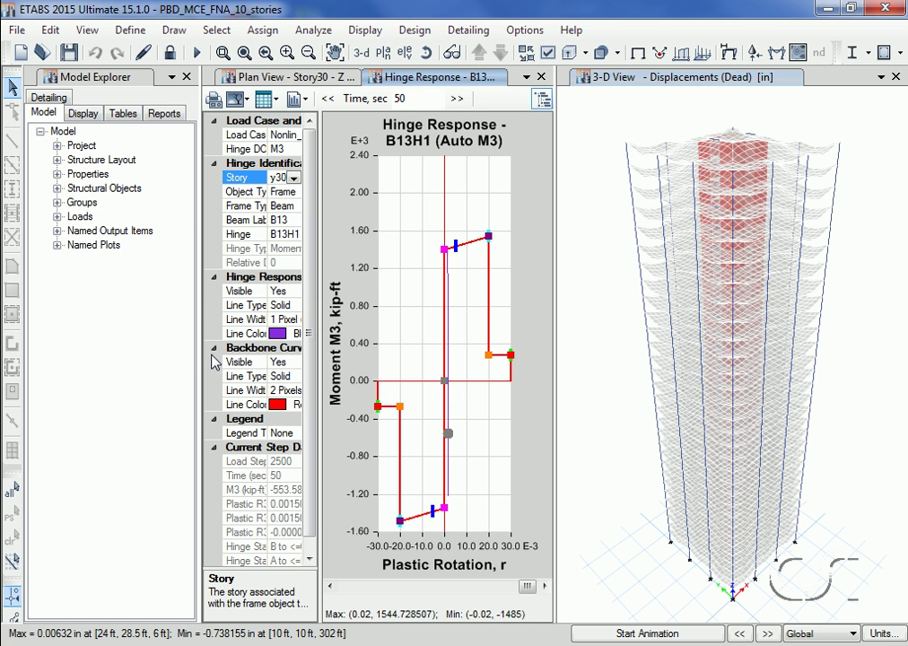
left_click(295, 194)
left_click(294, 194)
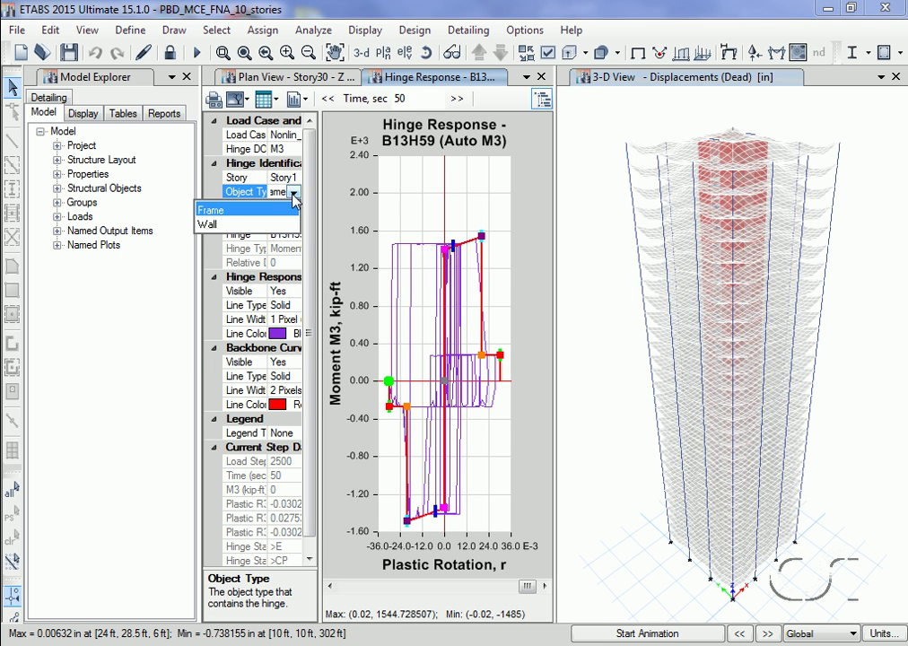
left_click(215, 210)
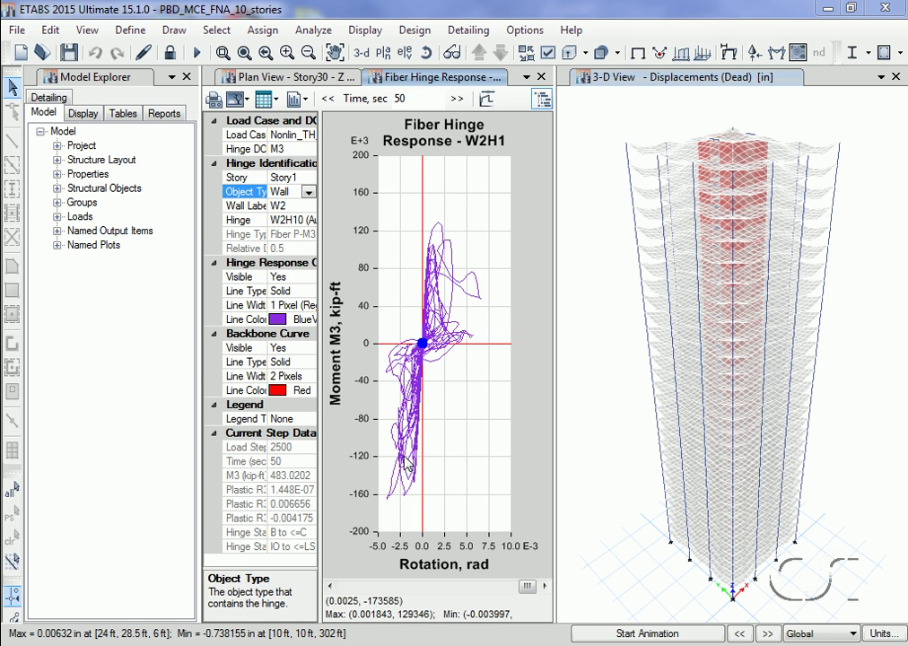
Plot the Story1 wall fiber hinge response for the axial degree of freedom P
left_click(296, 151)
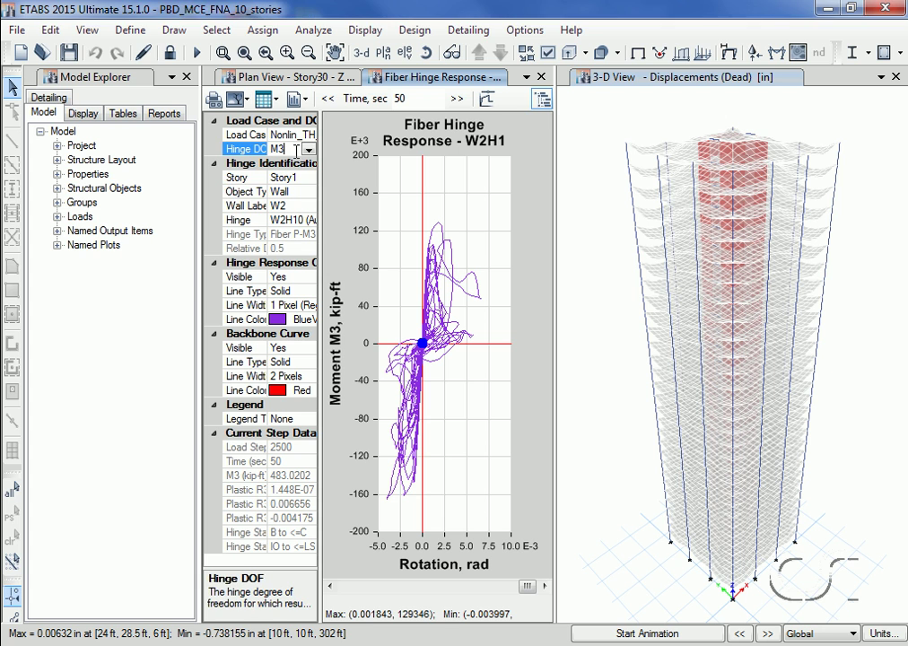
left_click(307, 151)
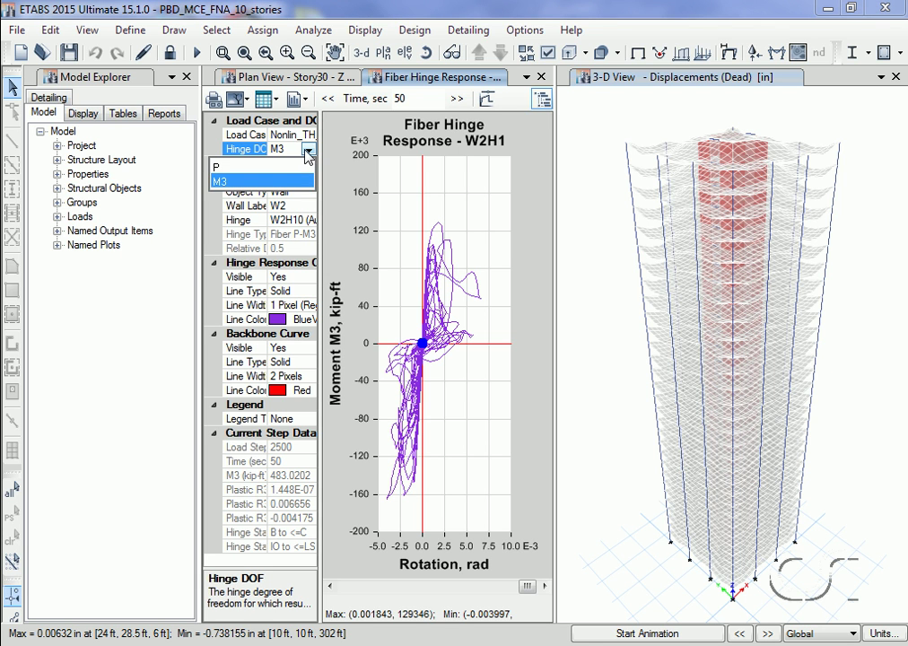
left_click(269, 166)
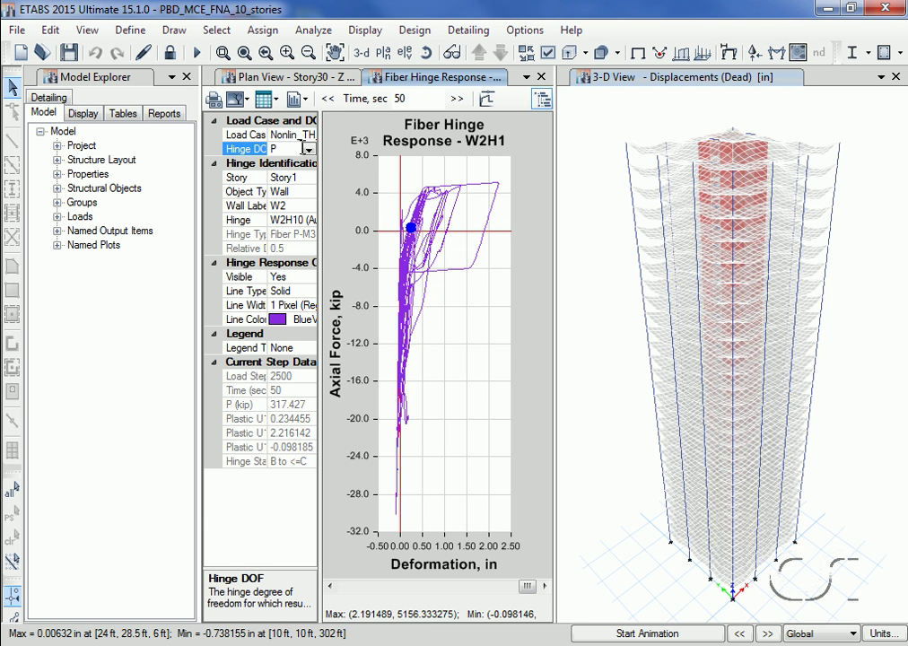
View the wall hinge's P and M3 responses for the load case listed after Nonlin_TH_Response, and close the response plot
left_click(289, 135)
left_click(309, 134)
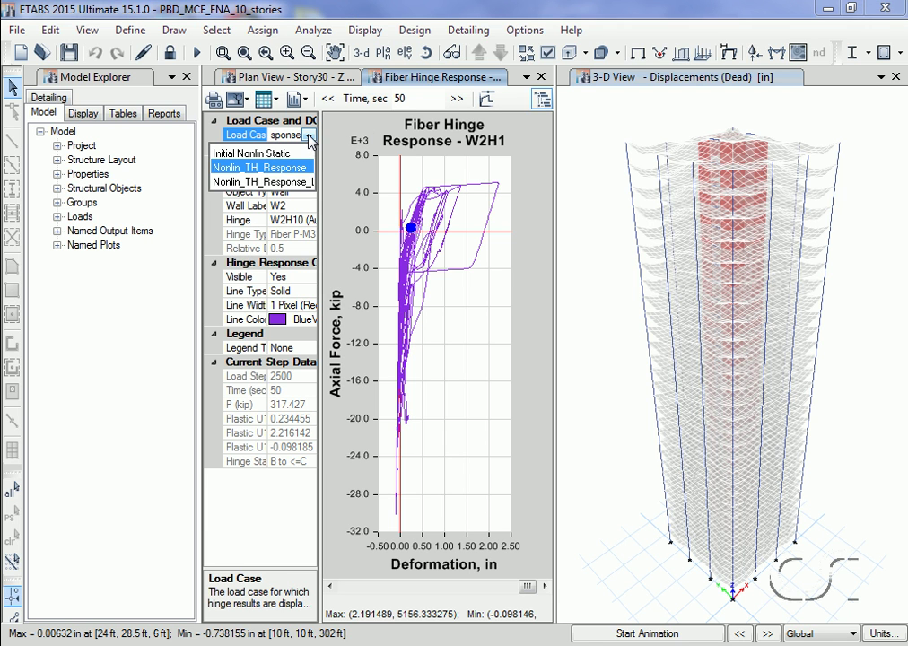
left_click(300, 183)
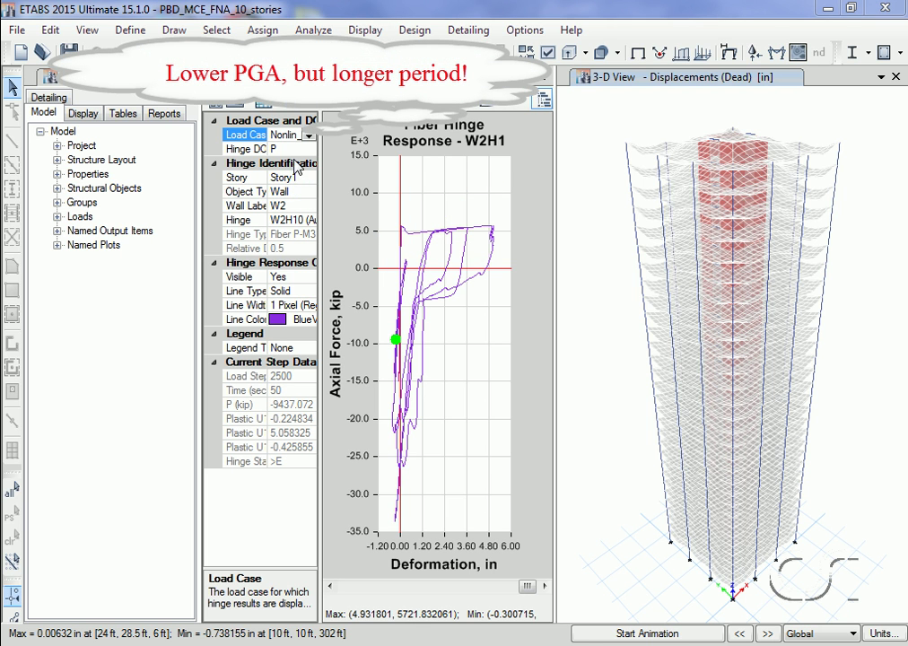
left_click(303, 149)
left_click(307, 150)
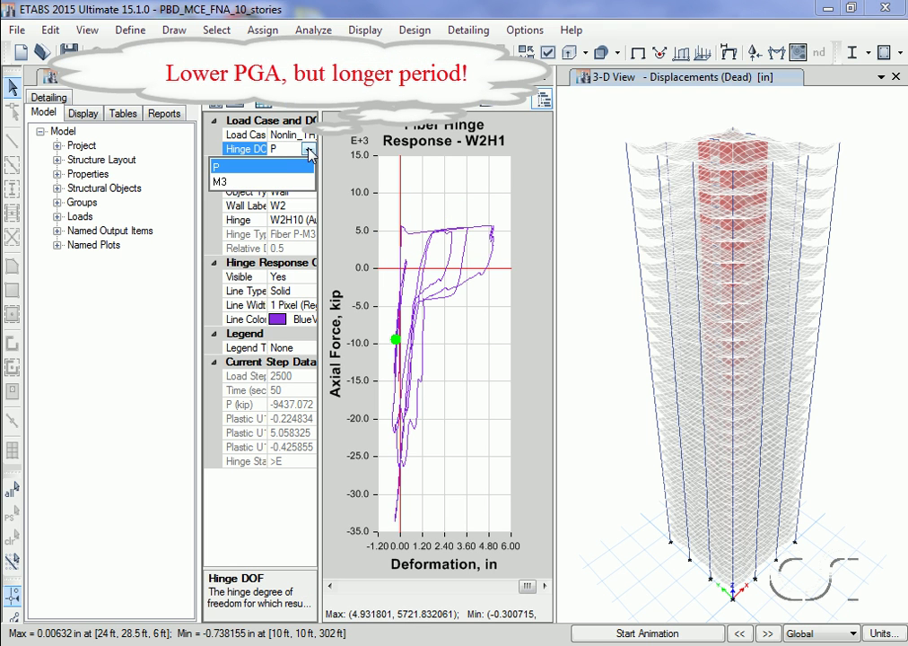
left_click(267, 182)
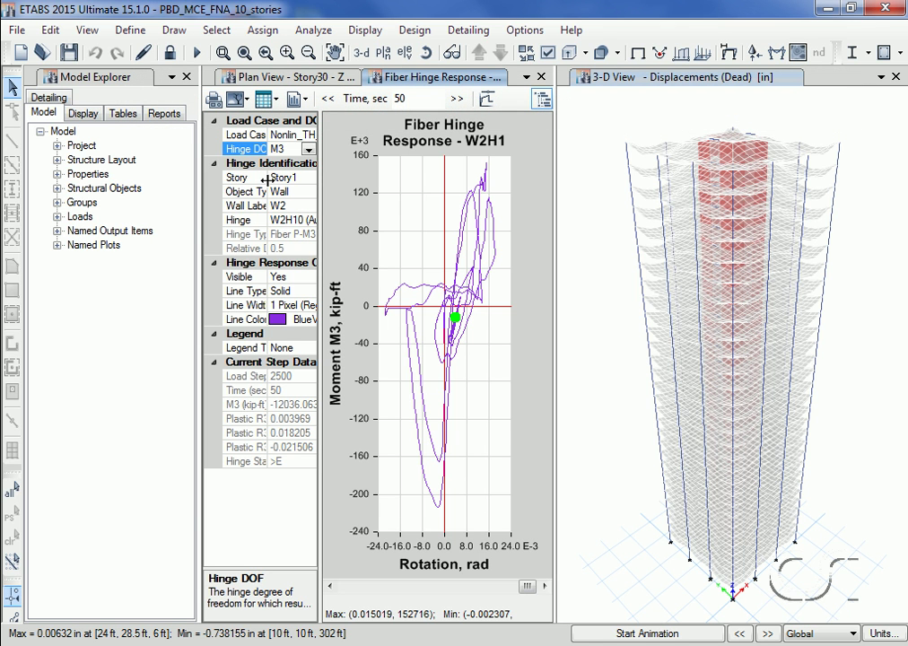
left_click(541, 77)
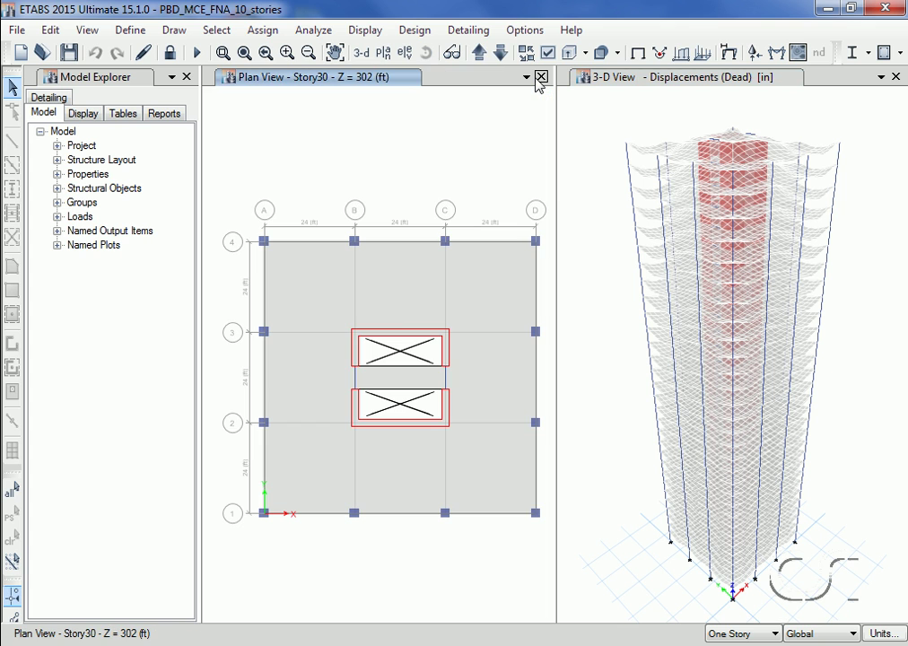
Display the Hinge States table from the analysis hinge results
left_click(374, 33)
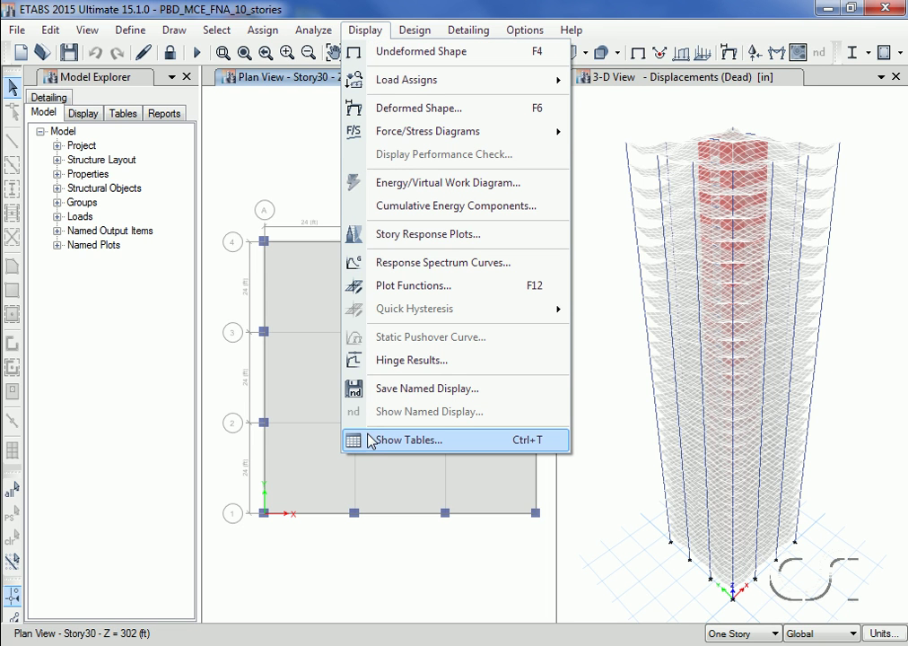
left_click(423, 443)
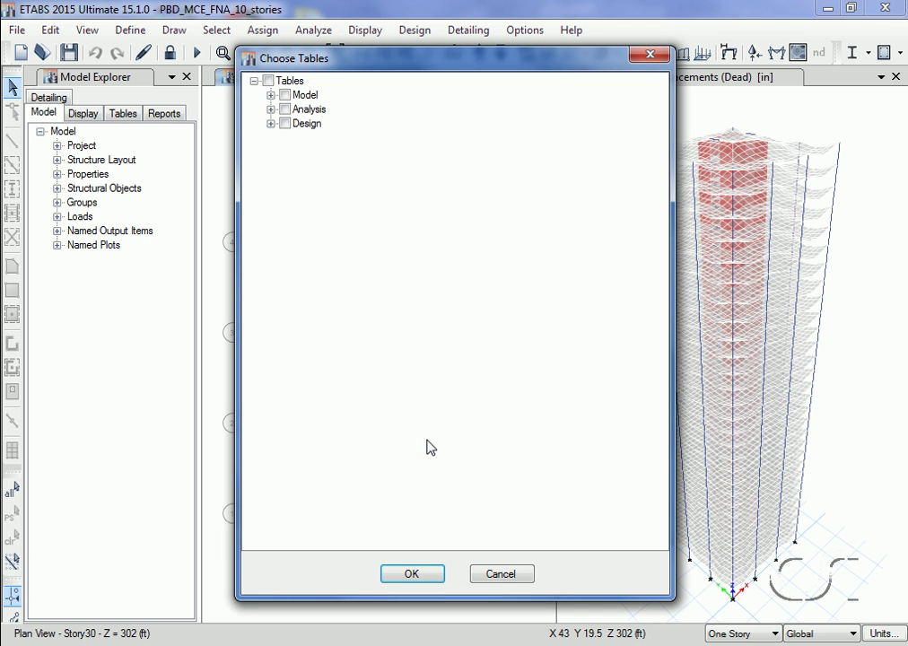
left_click(270, 108)
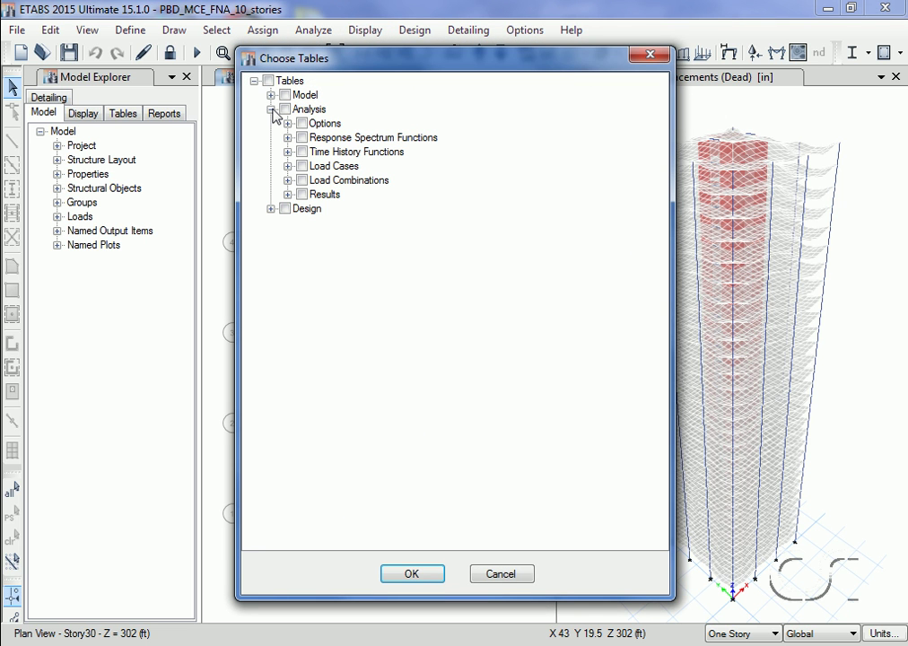
left_click(287, 193)
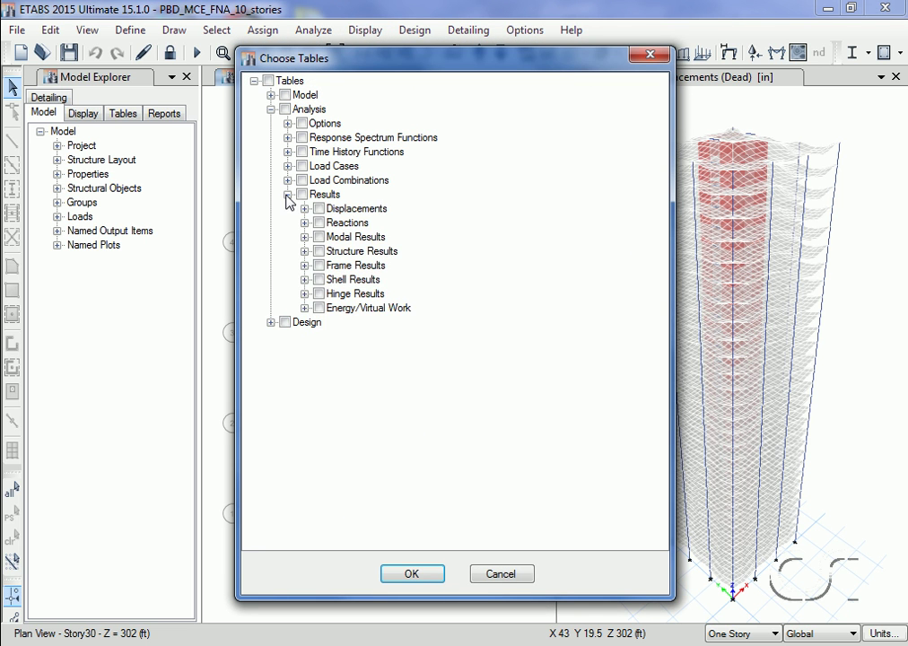
left_click(305, 294)
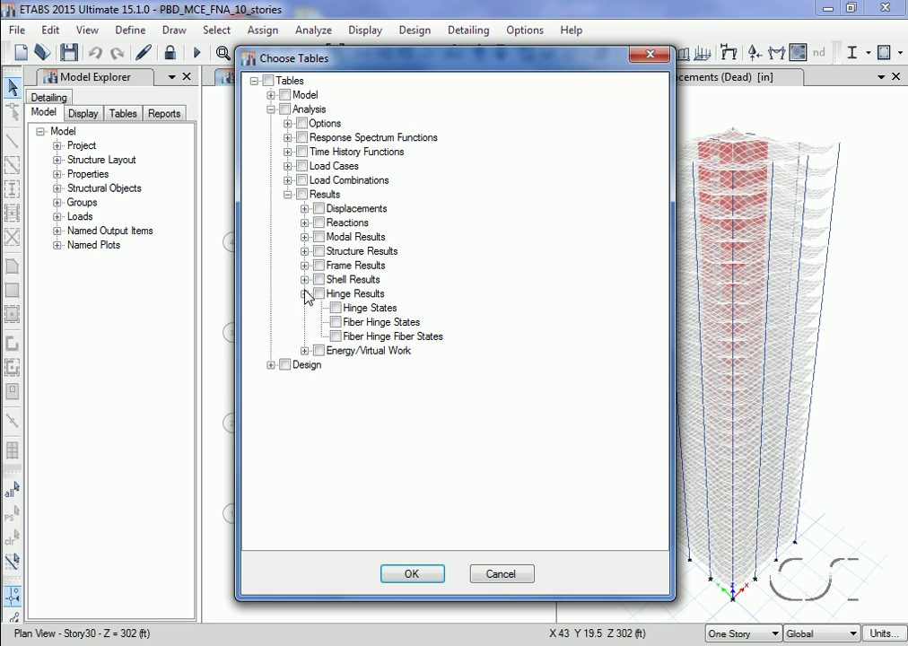
left_click(336, 308)
left_click(416, 572)
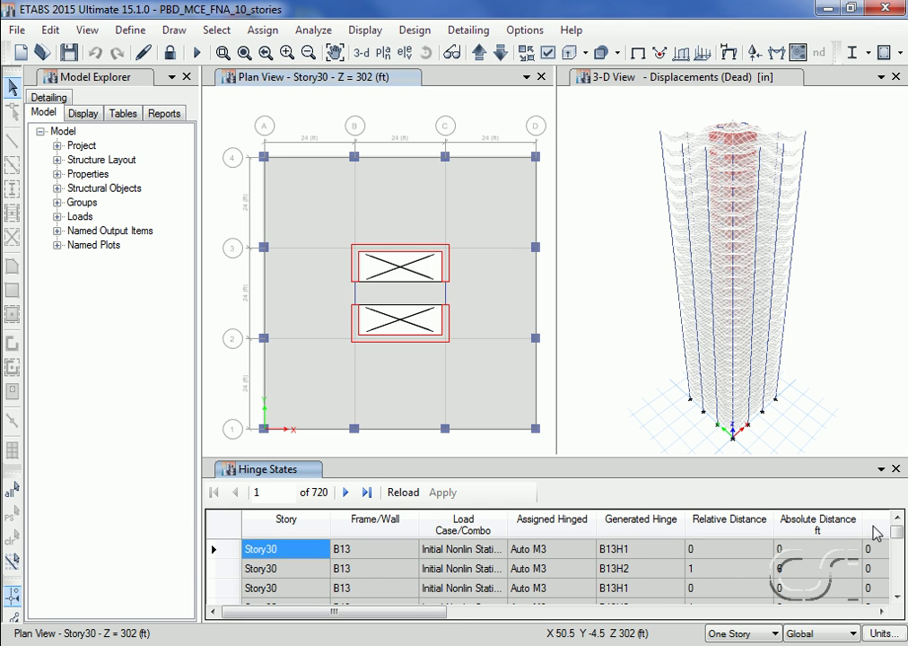
Examine M3, R3 plastic rotation, hinge state and hinge status in the last Story1 rows for beam B14, and close the table
left_click_drag(894, 535, 894, 597)
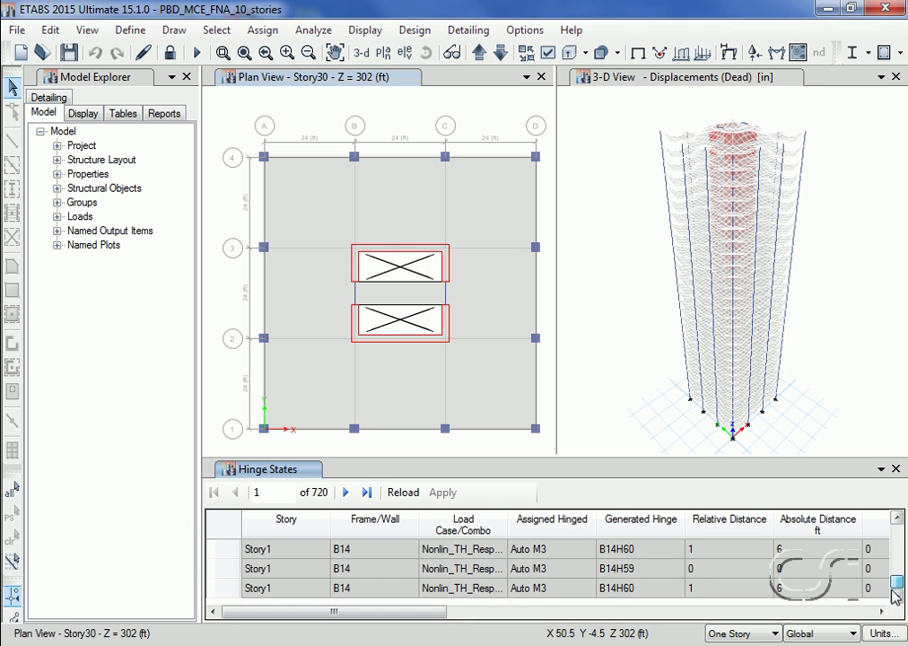
left_click(221, 553)
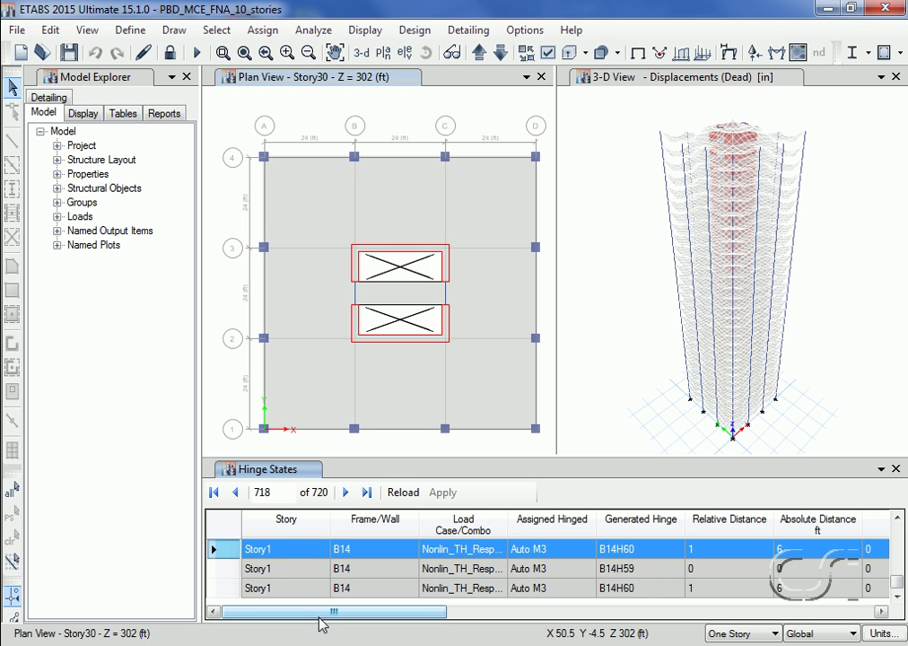
left_click_drag(324, 616, 577, 612)
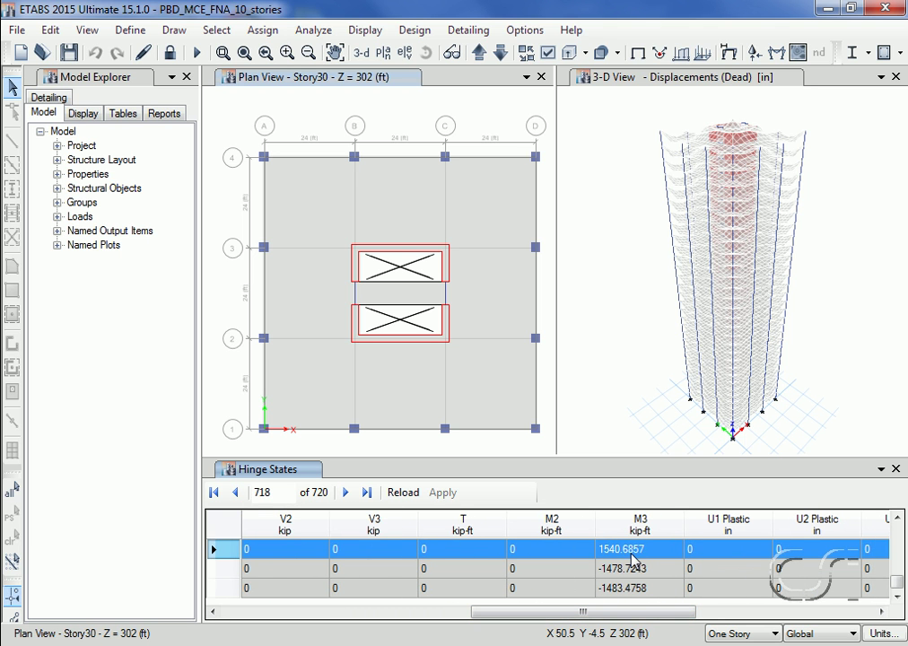
left_click_drag(640, 617, 866, 601)
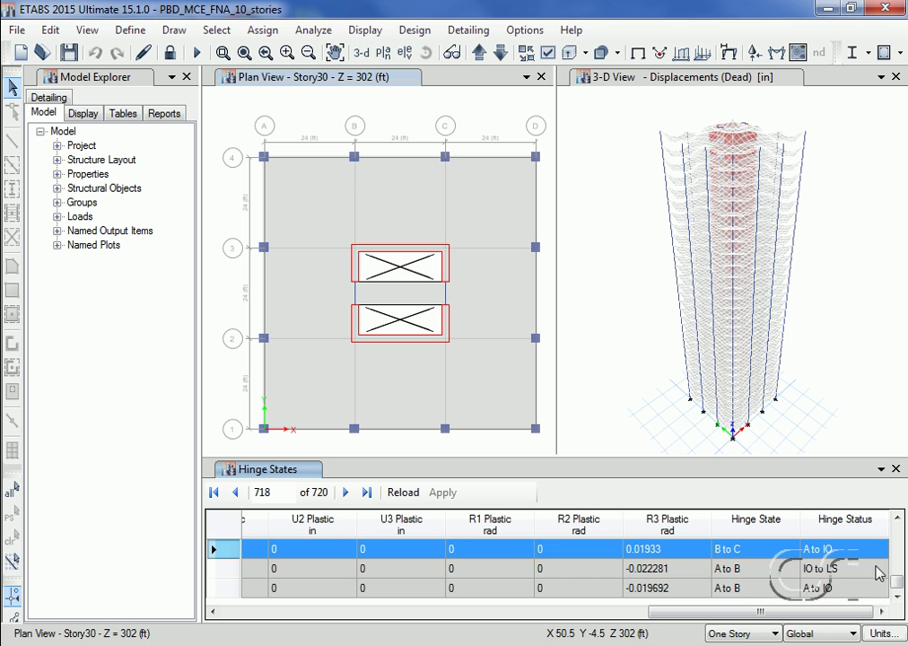
left_click(894, 469)
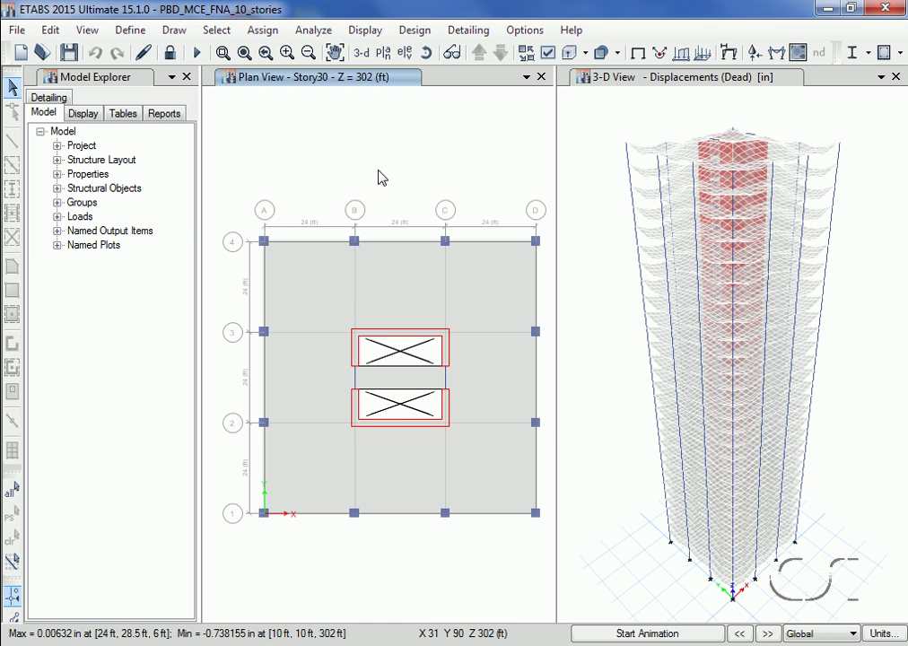
Display only the Fiber Hinge Fiber States table from the analysis hinge results
left_click(359, 30)
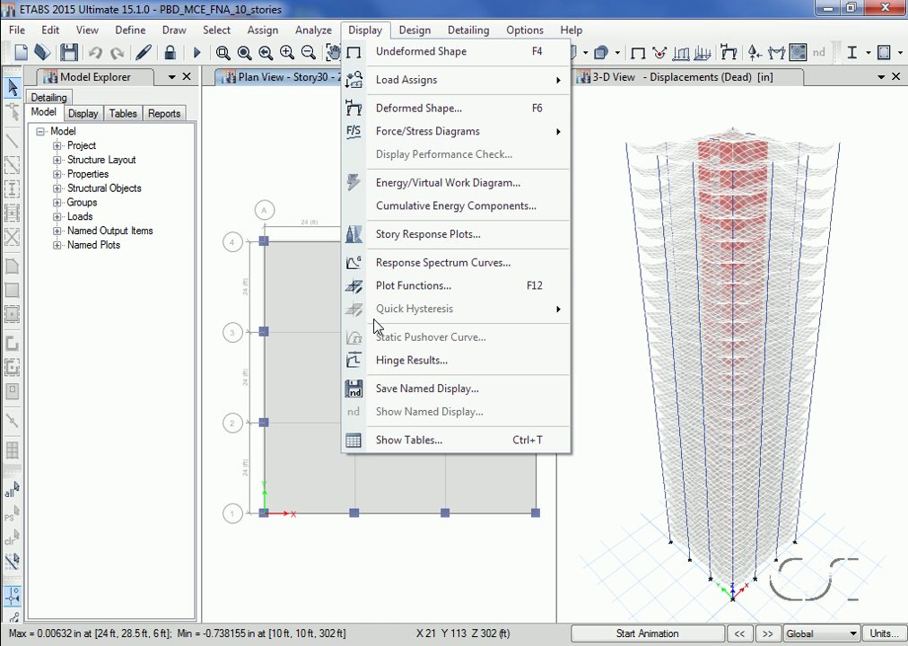
left_click(399, 442)
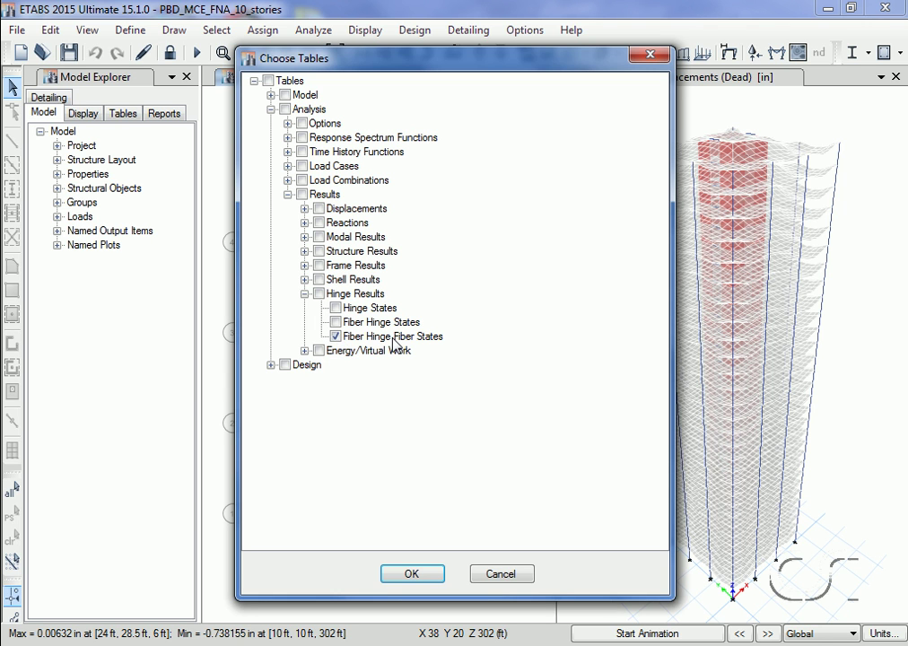
left_click(417, 576)
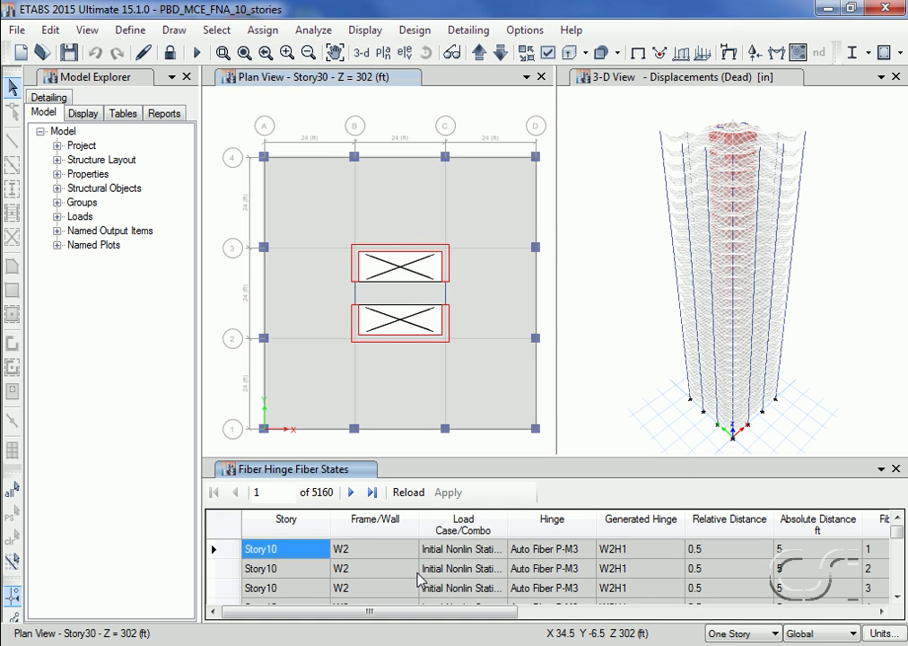
Examine fiber stress, strain, state, status, material and area for Story1 wall W5's last fibers, and close the table
left_click_drag(895, 532, 889, 590)
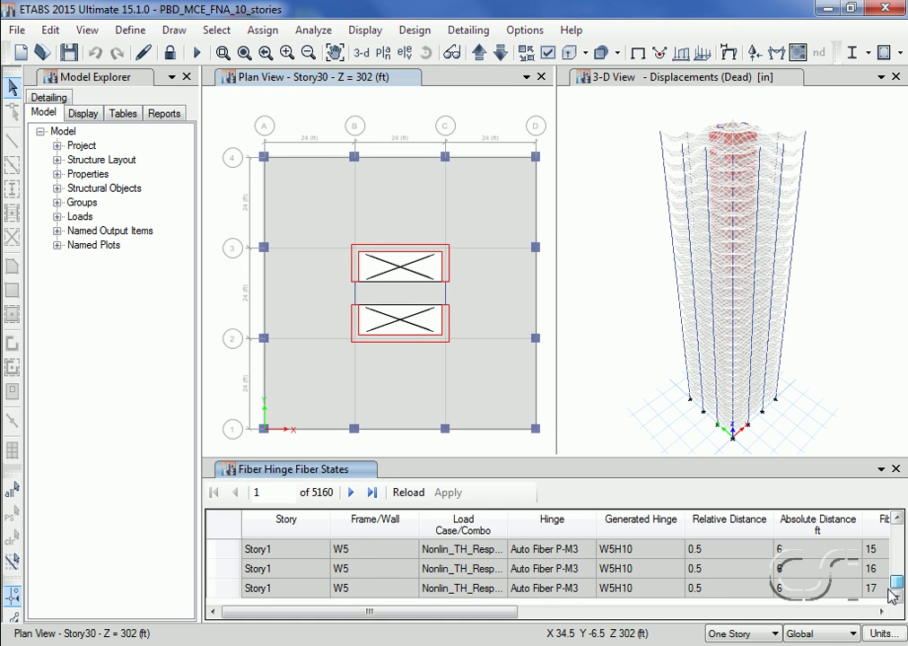
left_click(228, 590)
left_click_drag(316, 612, 462, 628)
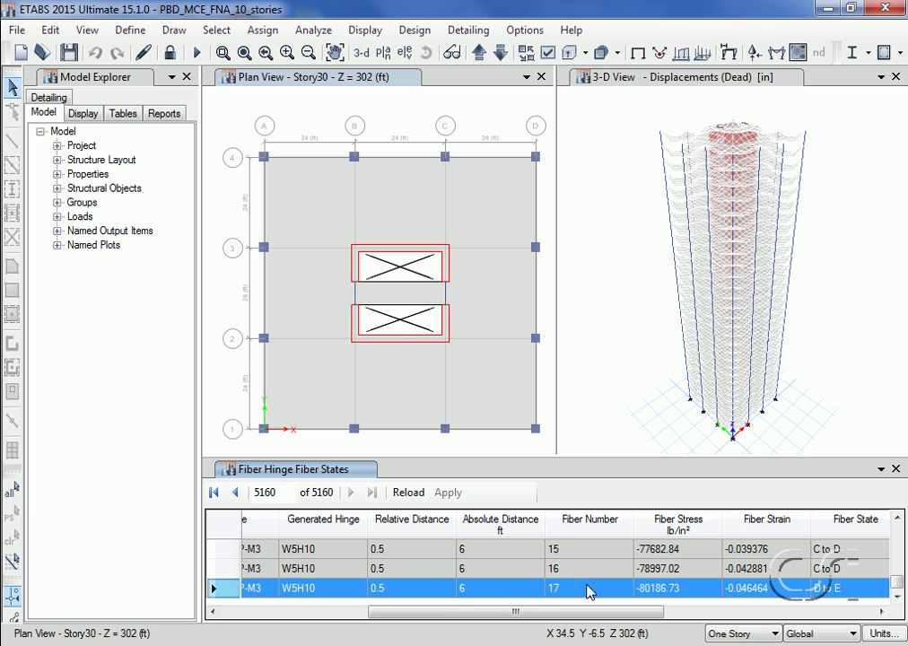
left_click_drag(580, 613, 713, 625)
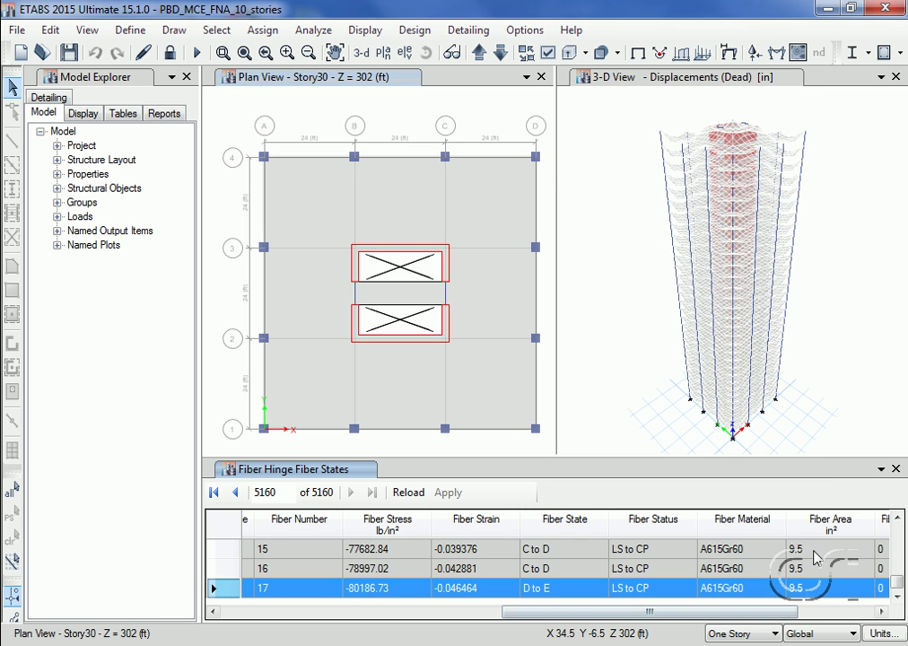
left_click(895, 469)
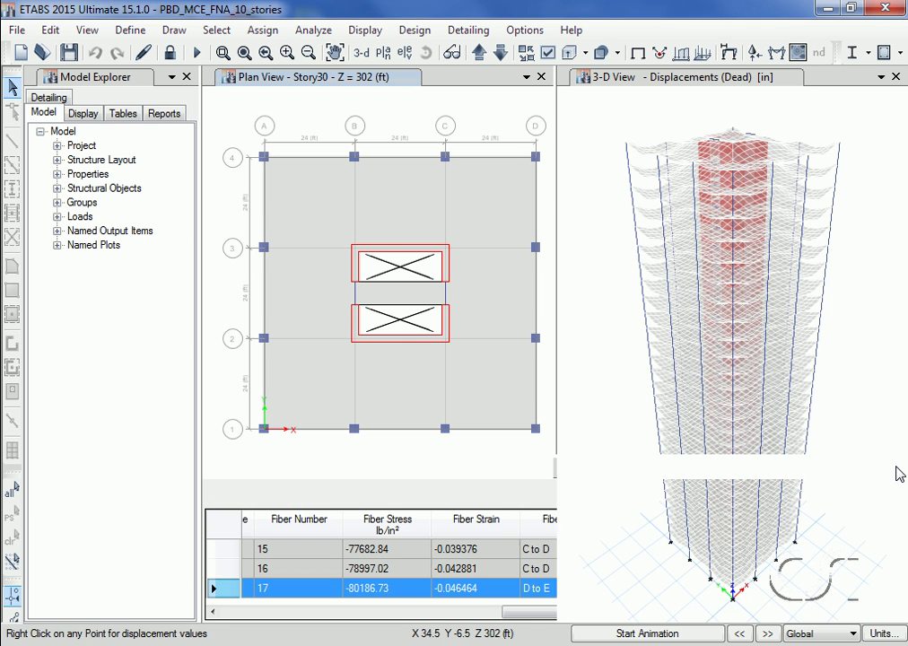
Display the story response plot with the display type set to Diaph drifts
left_click(365, 31)
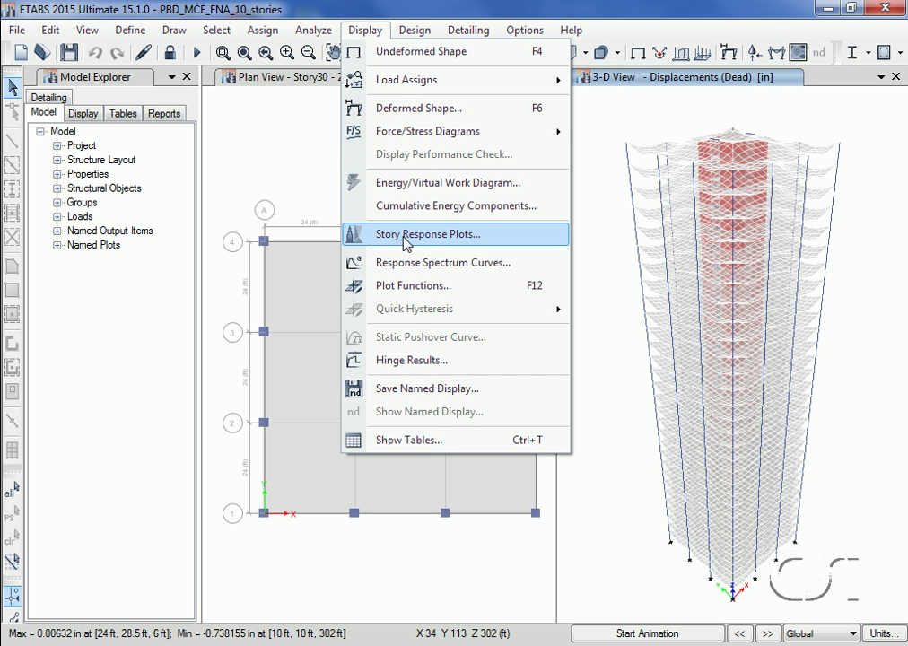
left_click(478, 235)
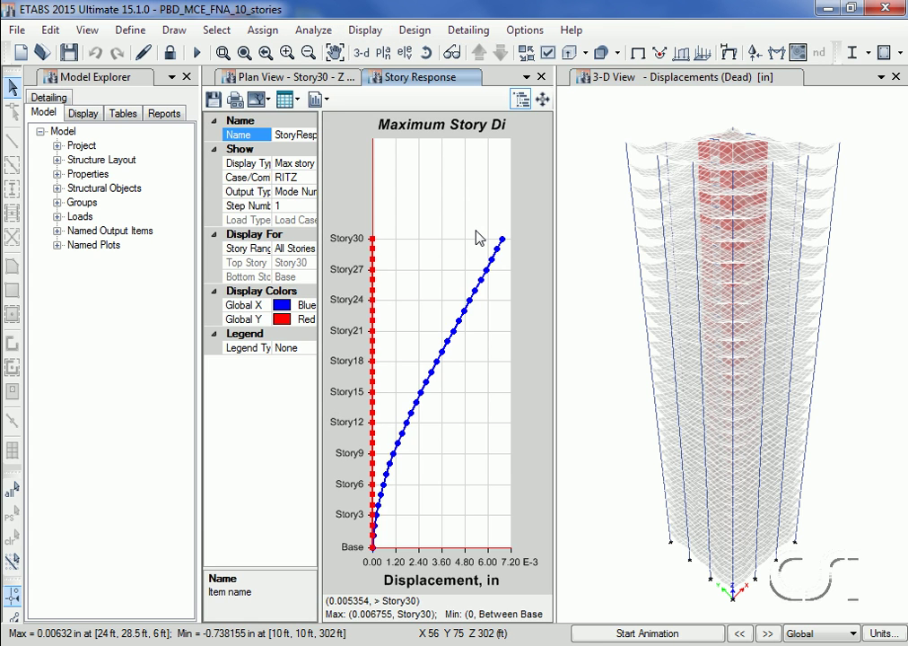
left_click(308, 165)
left_click(309, 164)
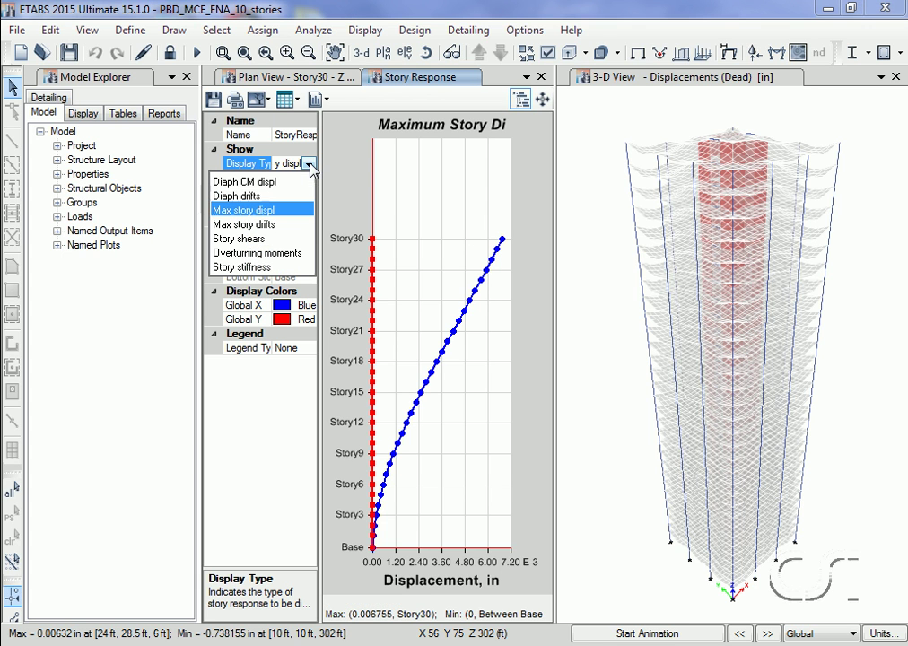
left_click(279, 195)
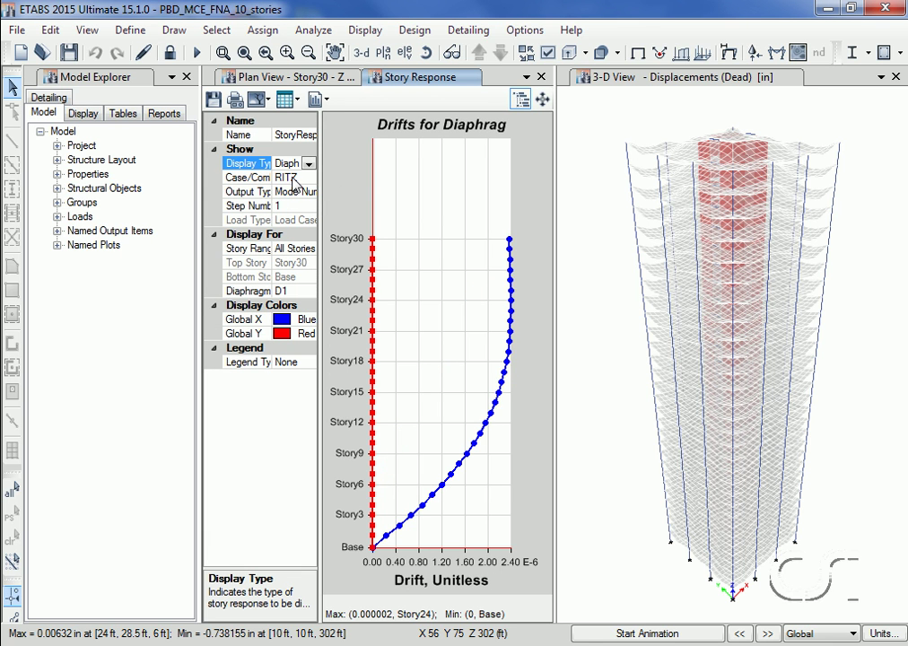
Plot the diaphragm drifts for the Nonlin_TH_Response load case with the output type set to Max
left_click(293, 178)
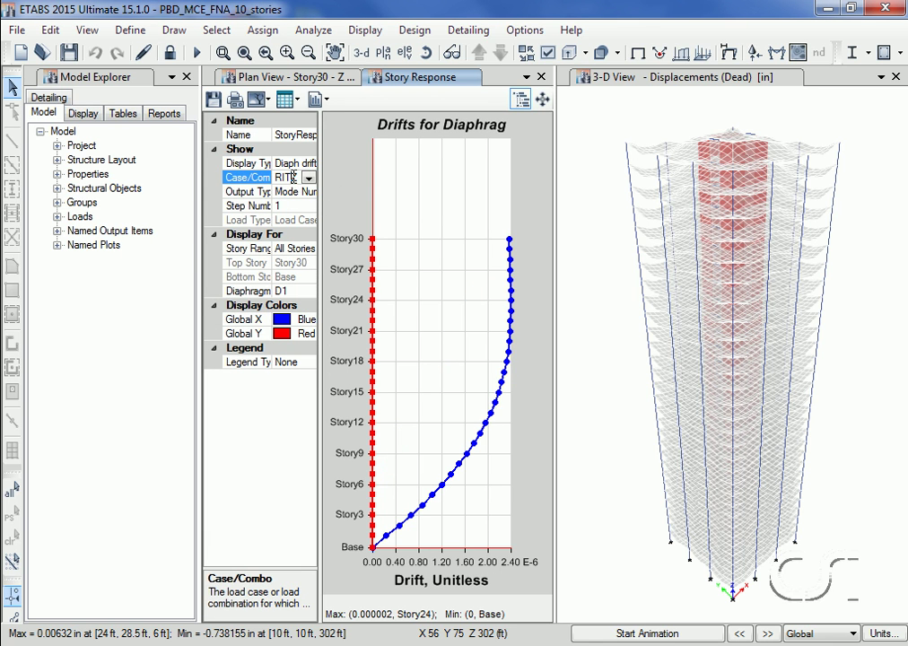
left_click(309, 179)
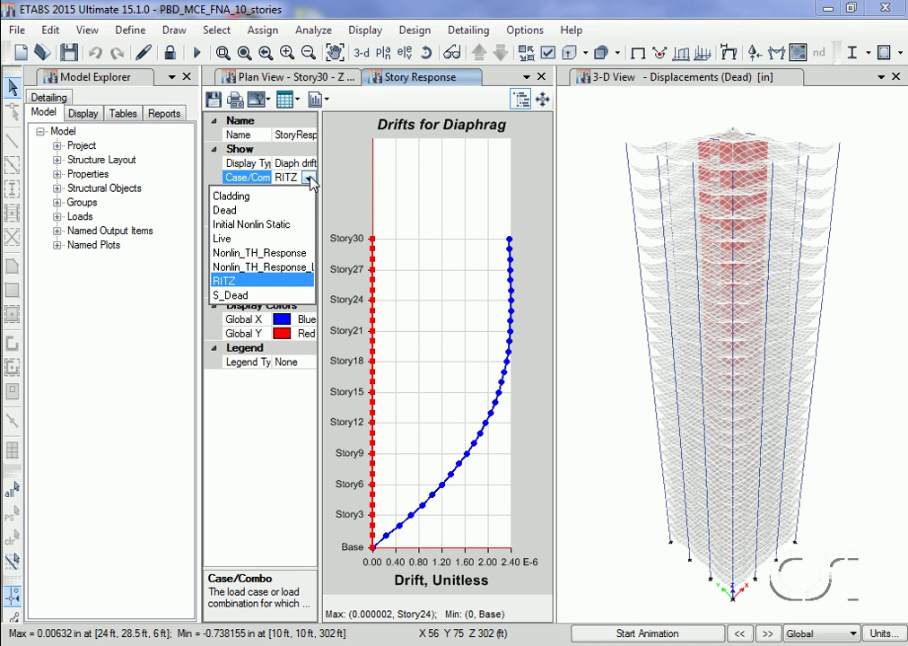
left_click(300, 253)
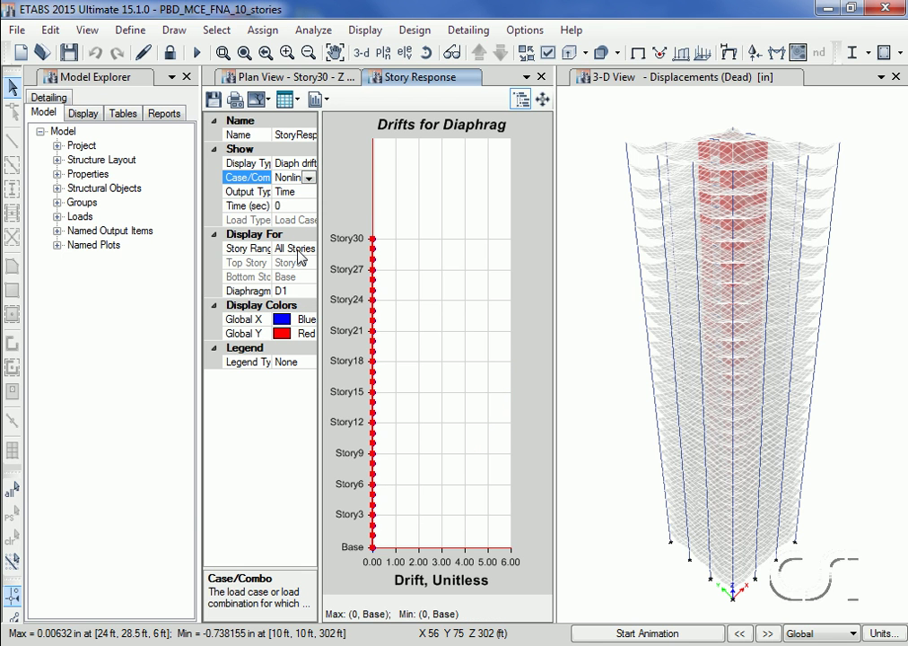
left_click(302, 194)
left_click(309, 194)
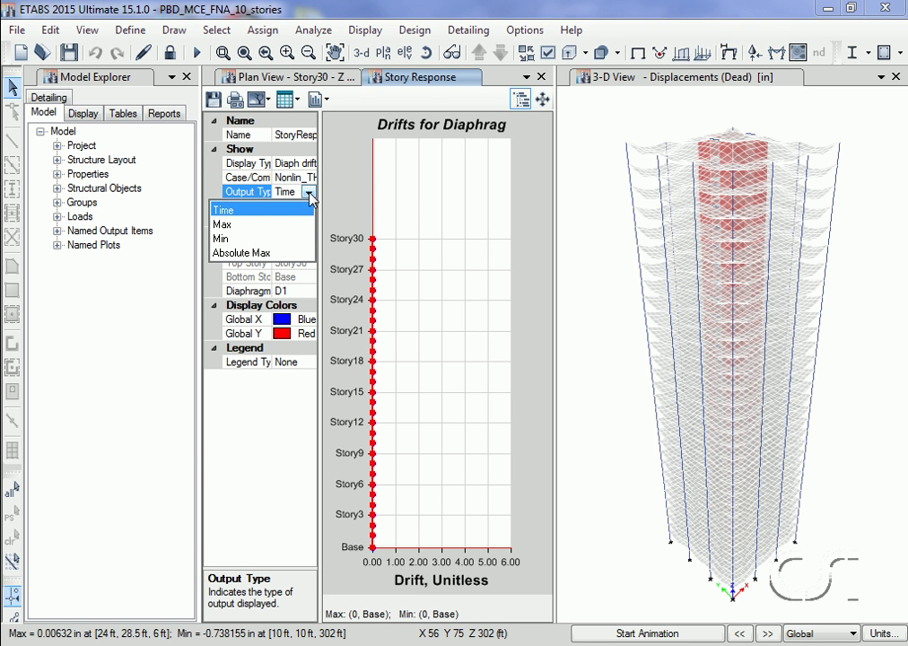
left_click(241, 224)
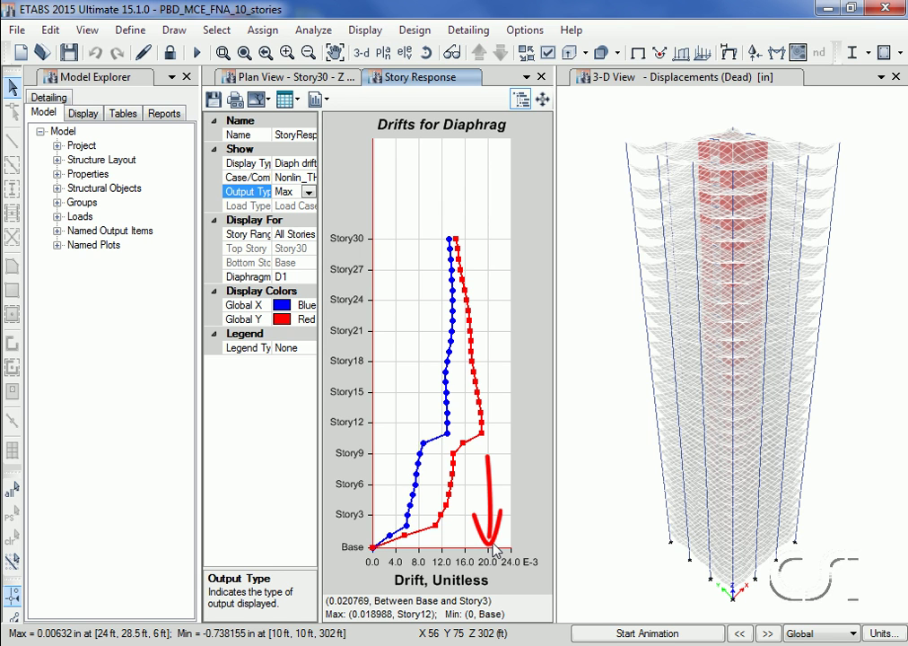
Switch the drift plot to the nonlinear time-history case listed directly after Nonlin_TH_Response, examine its maximum drifts, and close the plot
left_click(306, 177)
left_click(309, 178)
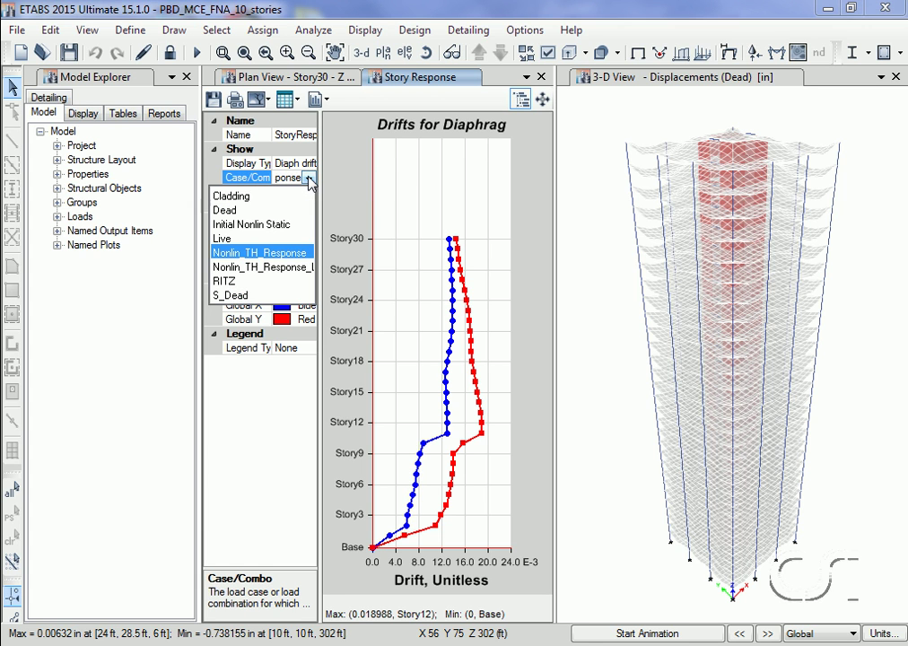
left_click(299, 268)
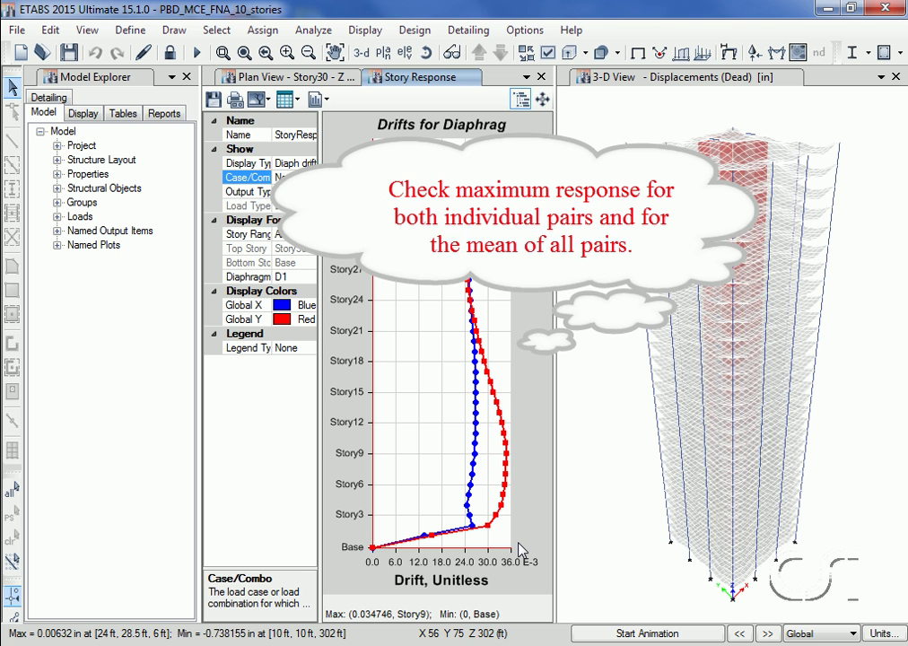
left_click(542, 78)
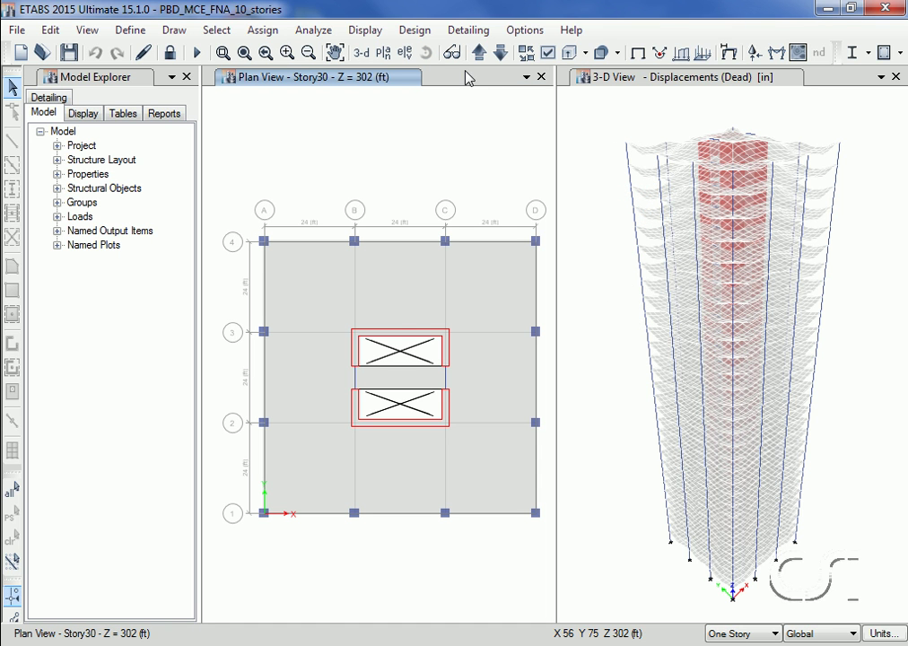
Display only the Column Forces table from the analysis frame results and examine P, V2, V3, T, M2 and M3 for Story1 column C16
left_click(381, 32)
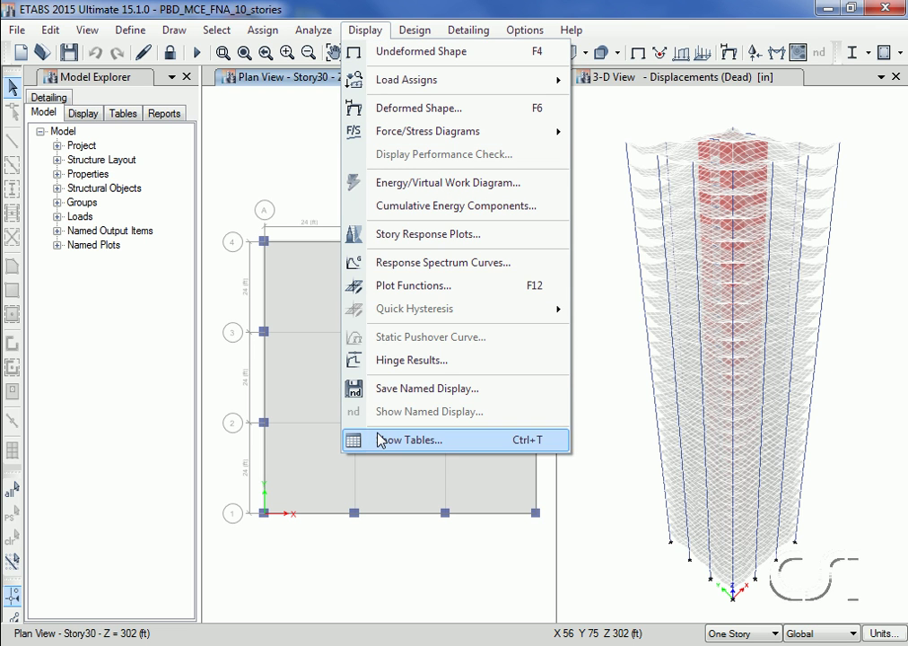
left_click(445, 445)
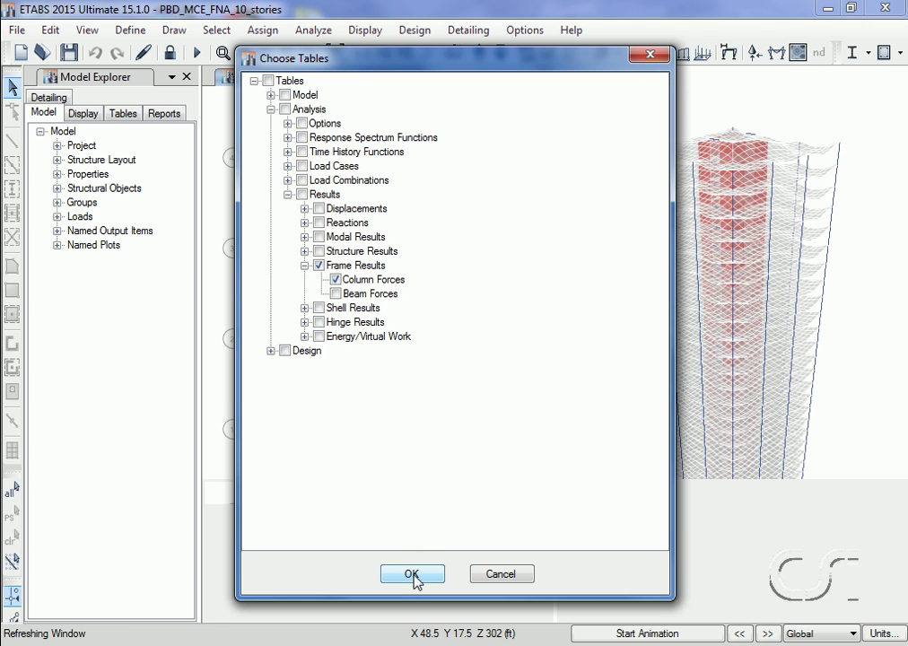
left_click(412, 574)
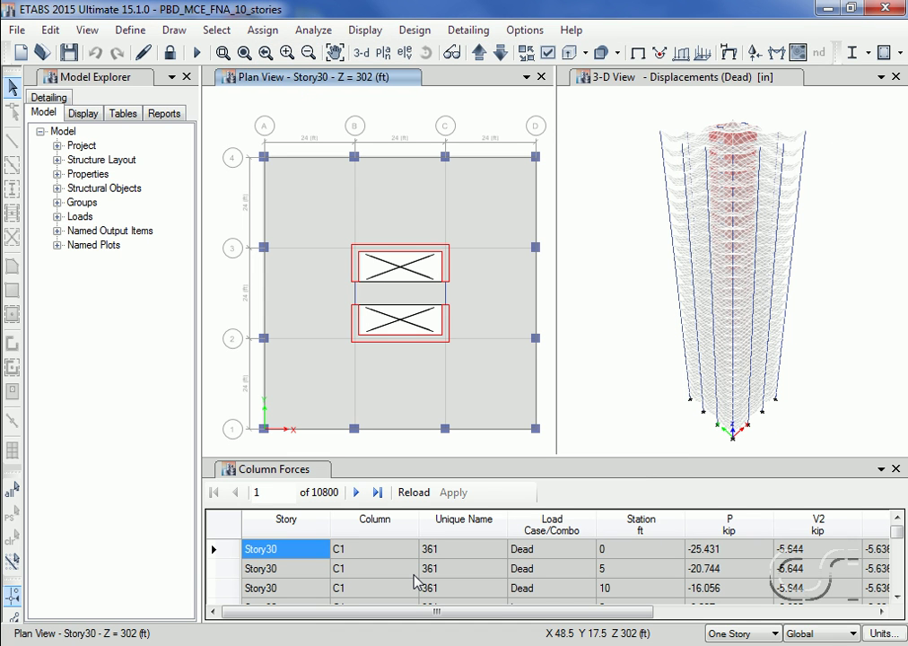
left_click_drag(895, 531, 896, 587)
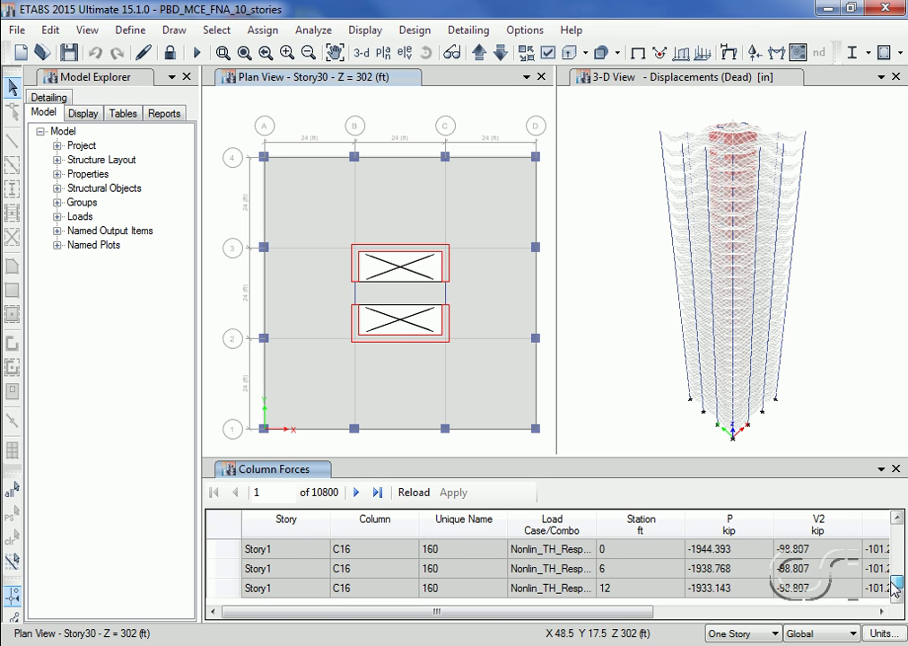
left_click_drag(639, 614, 852, 631)
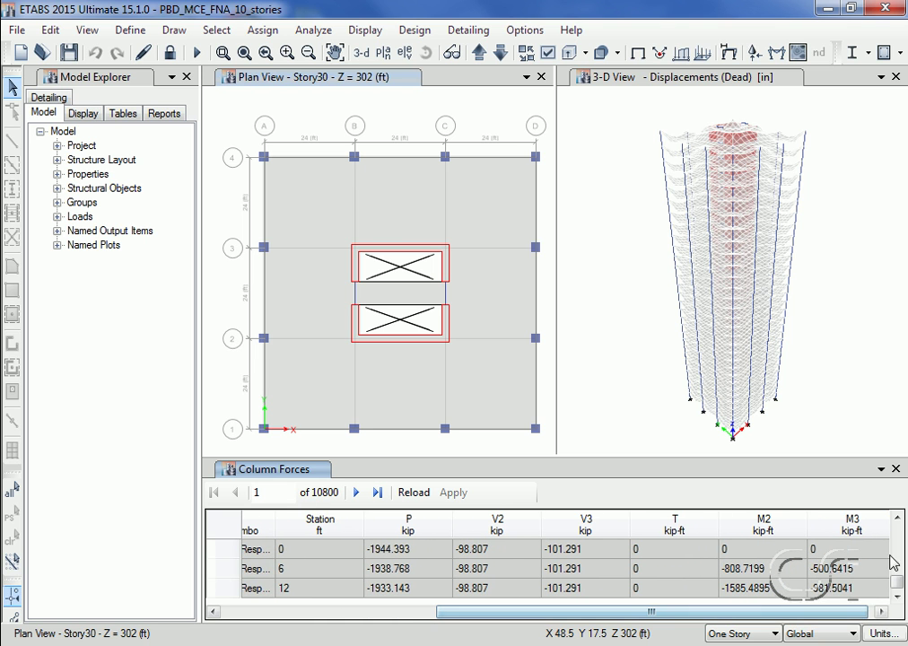